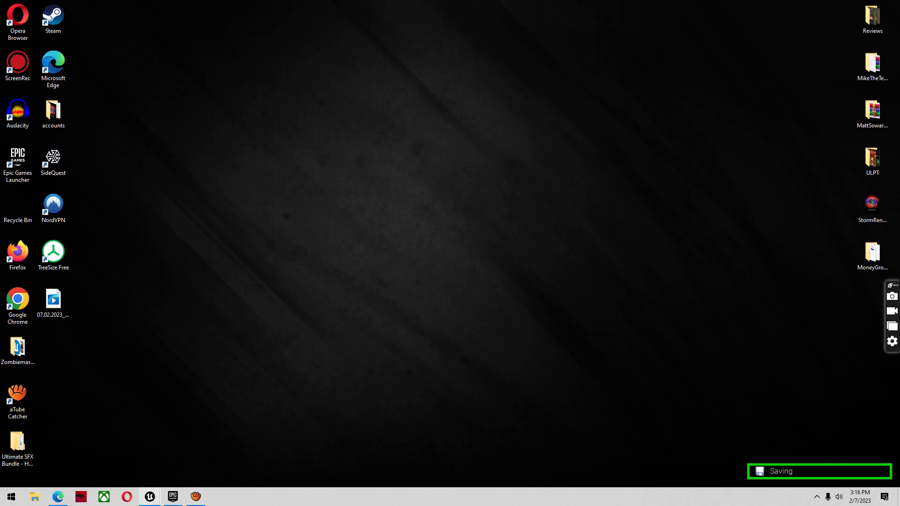
Show the BOOM! Explosions Toolkit product page in Microsoft Edge and in the maximized Epic Games Launcher
left_click(60, 497)
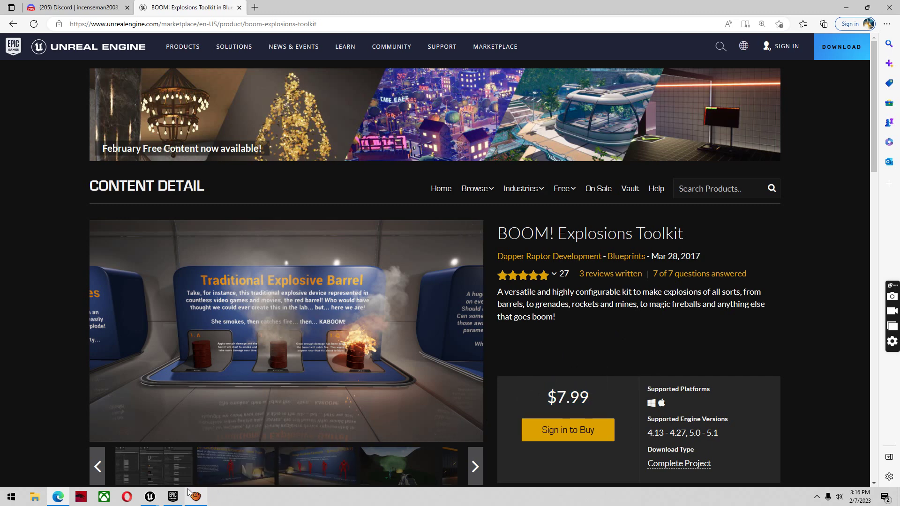
mouse_move(177, 500)
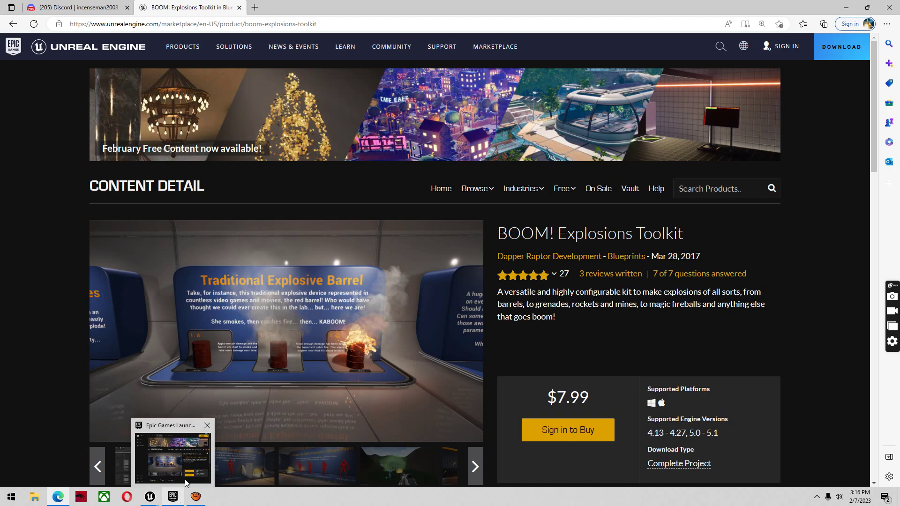
left_click(185, 478)
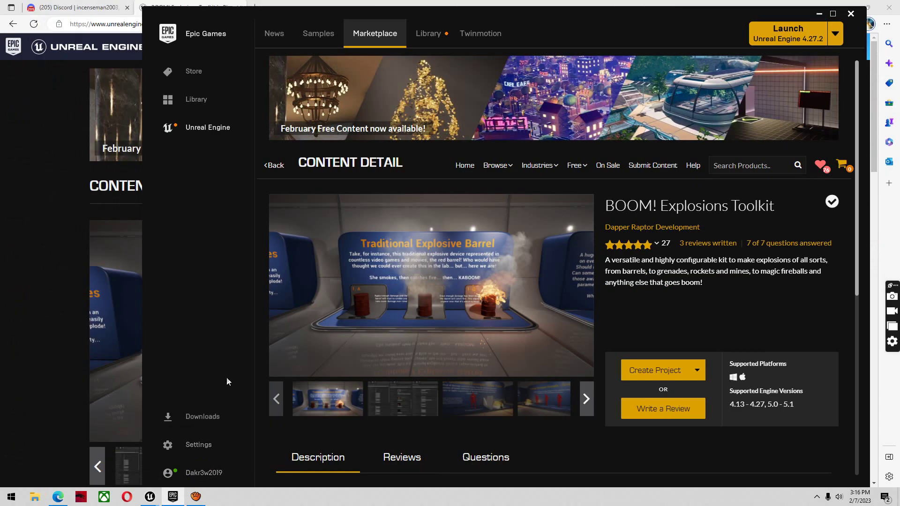
left_click(834, 15)
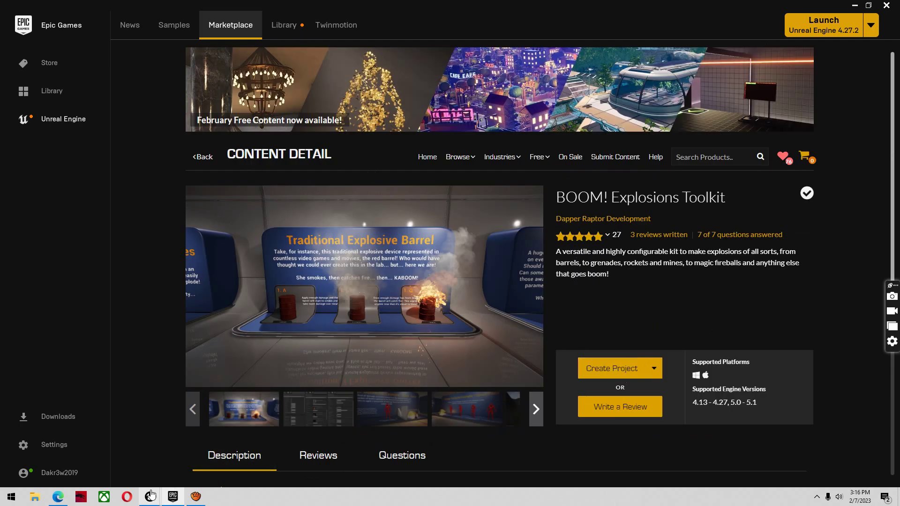
Switch to the BOOMExplosionsToolkit project in Unreal Editor and start playing from the floor by the Standard Grenade display
mouse_move(149, 500)
left_click(193, 460)
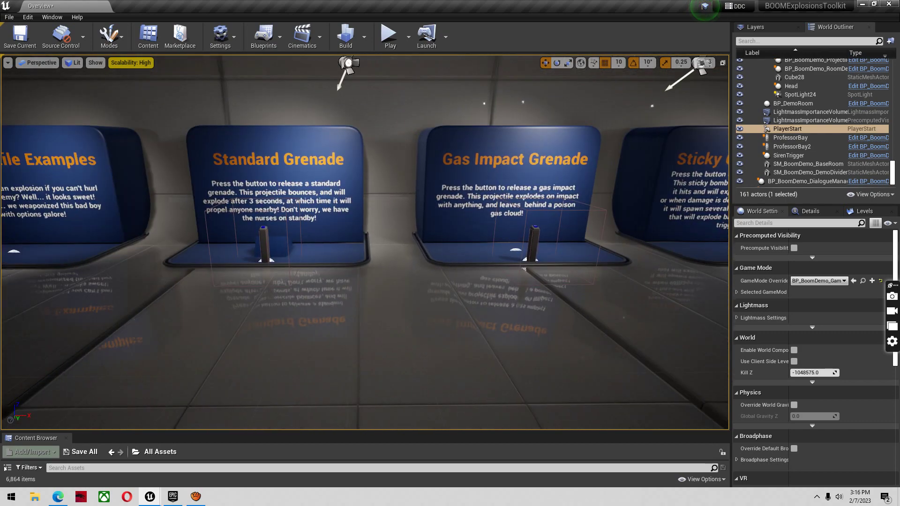
right_click(354, 362)
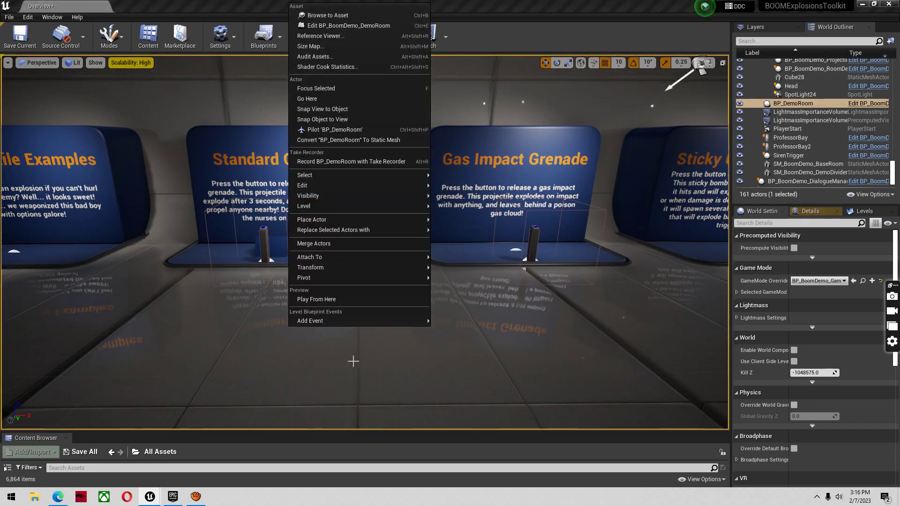
left_click(331, 302)
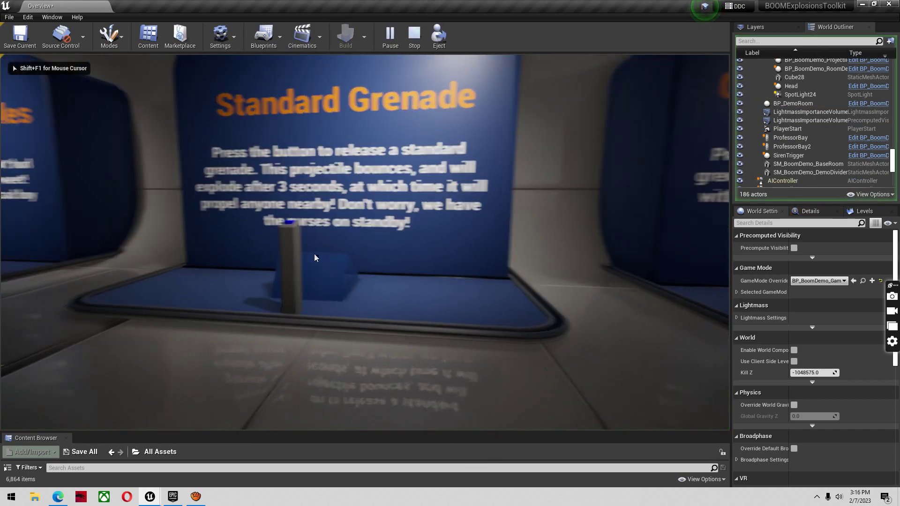
Fire the Standard Grenade example and back away to watch the explosion
key("w")
key("e")
key("s")
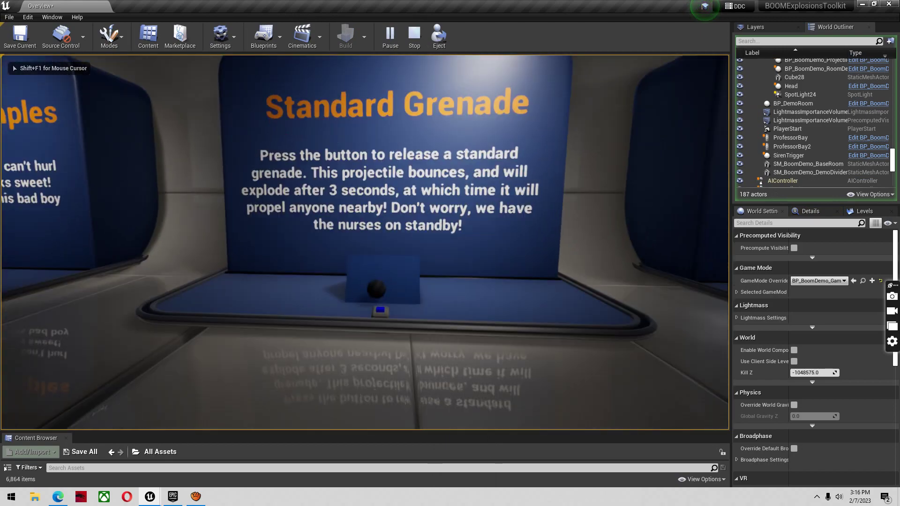
key("d")
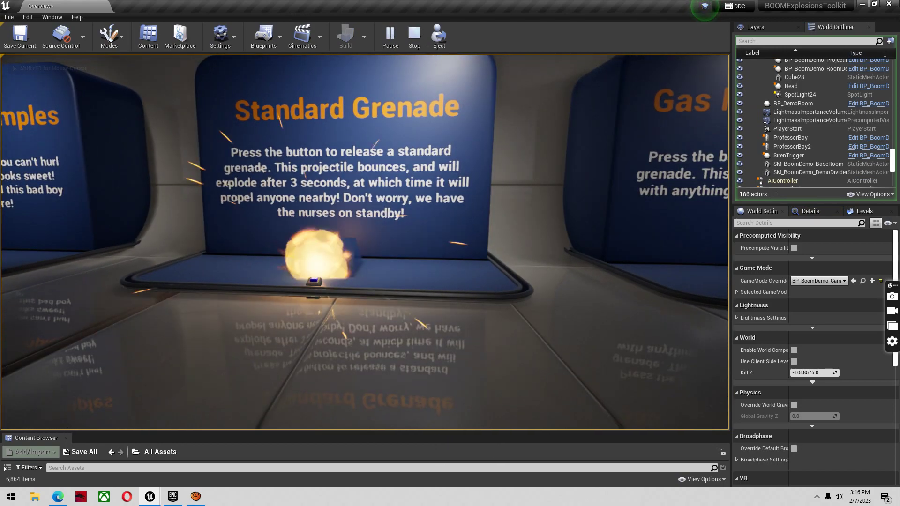
Walk over to the Gas Impact Grenade display, fire its example and move out of the gas cloud
key("d")
key("w")
key("e")
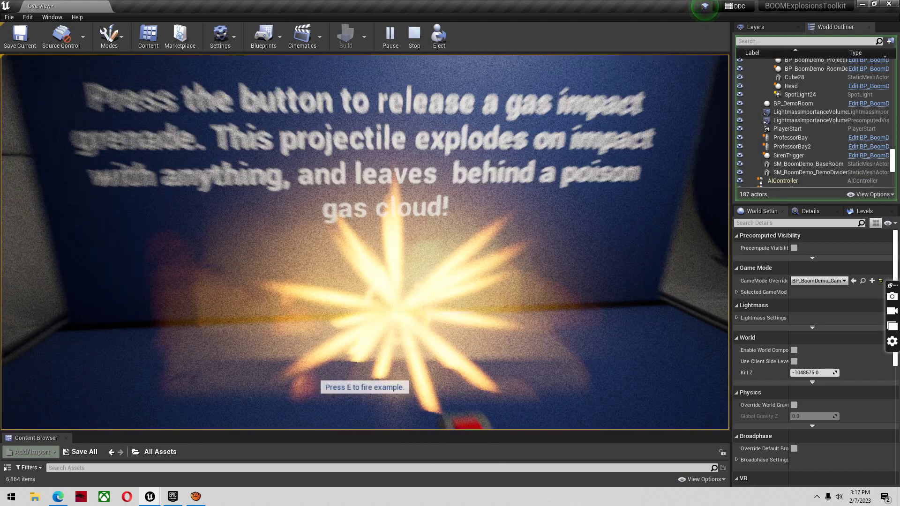
key("s")
key("d")
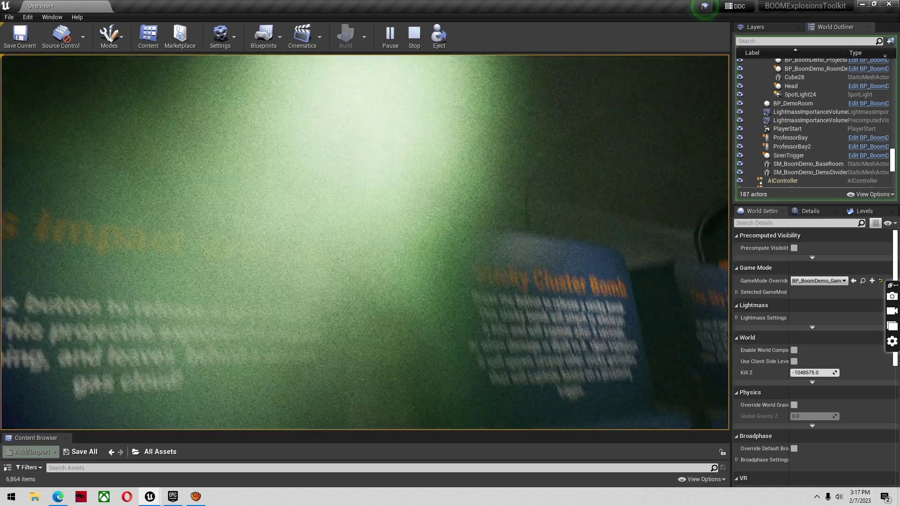
Fire the Sticky Cluster Bomb example, watch its grenades explode, and stop the play session
key("w")
key("e")
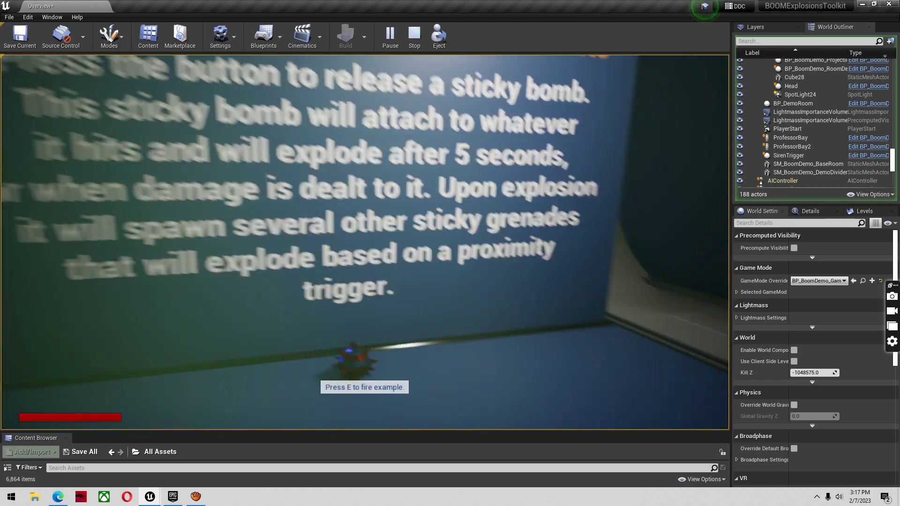
key("s")
key("w")
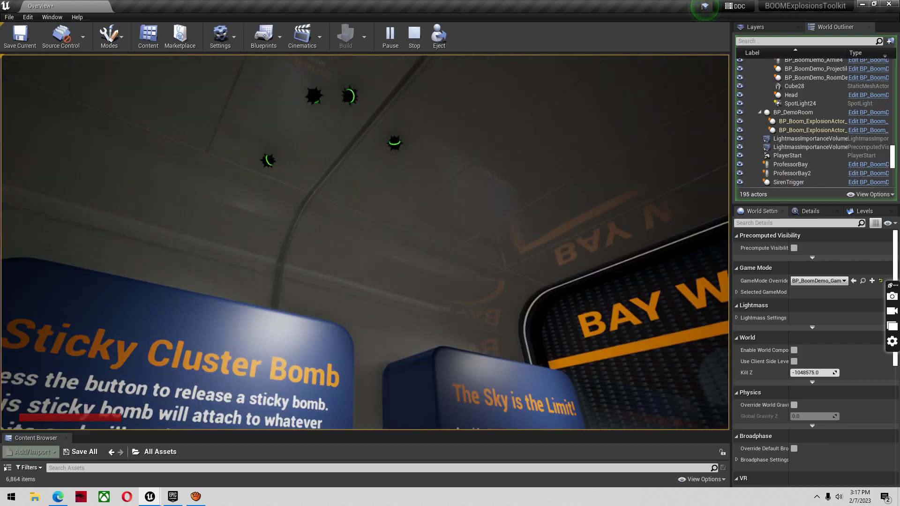
key("w")
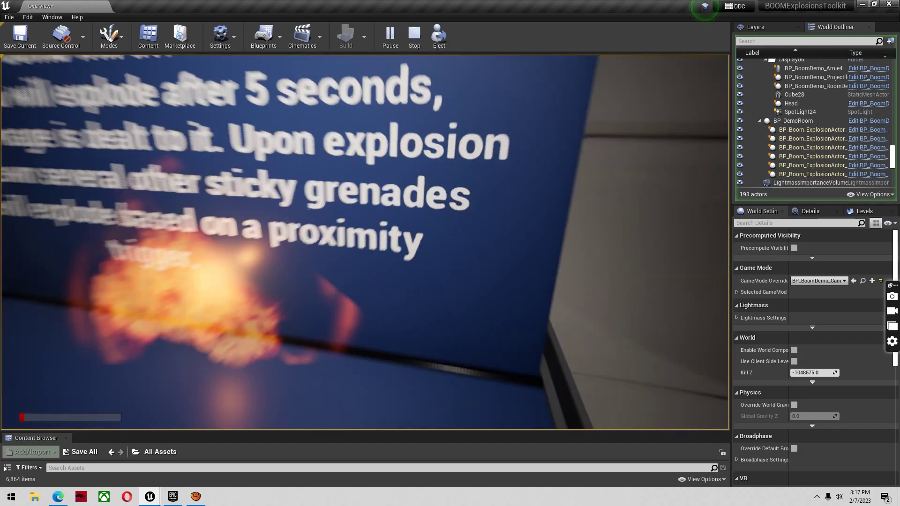
key("s")
key("w")
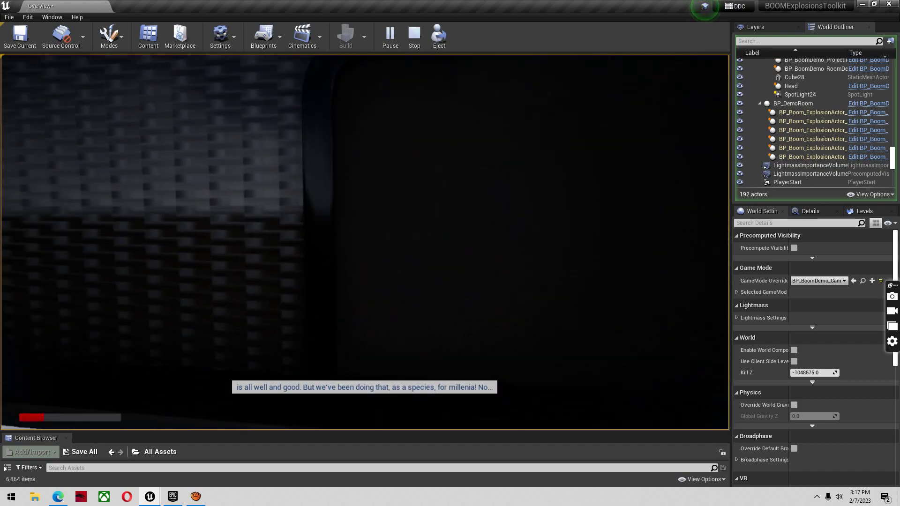
key("Escape")
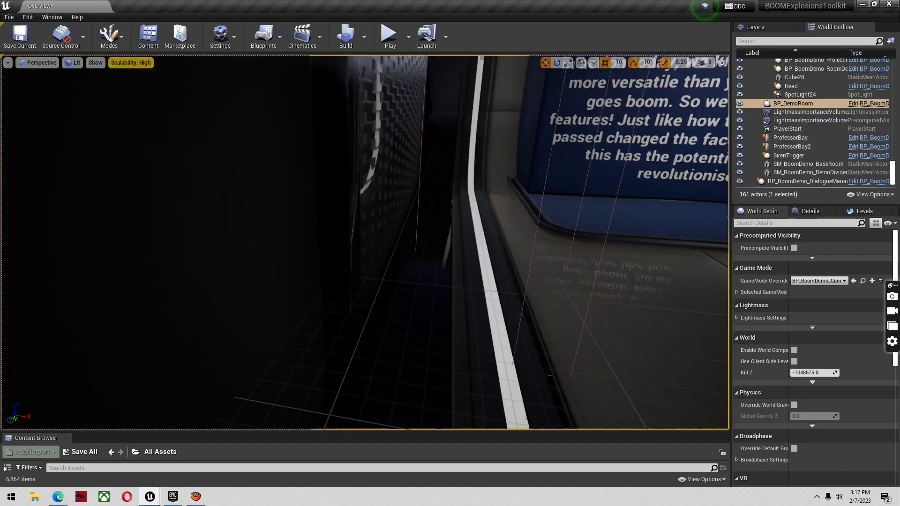
Examine the Damage Occlusion displays in the level, covering the Simple, Bone Trace and Seven Point examples
mouse_move(366, 242)
right_mouse_down()
mouse_move(521, 239)
mouse_move(368, 242)
right_mouse_up()
key("d")
key("d")
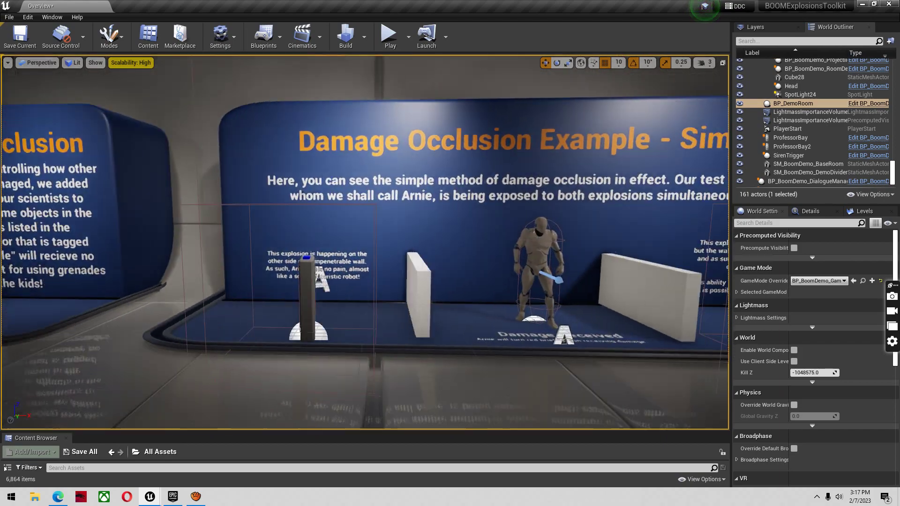
key("Down")
key("Right")
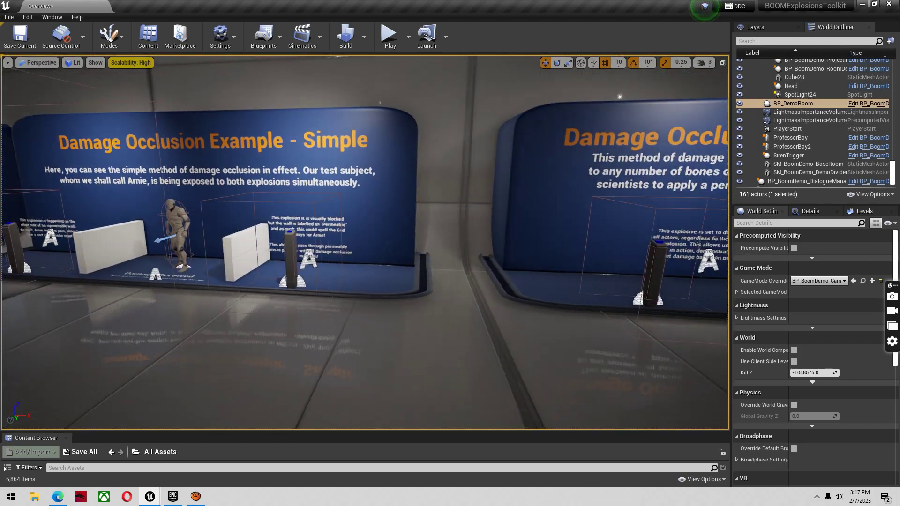
key("Right")
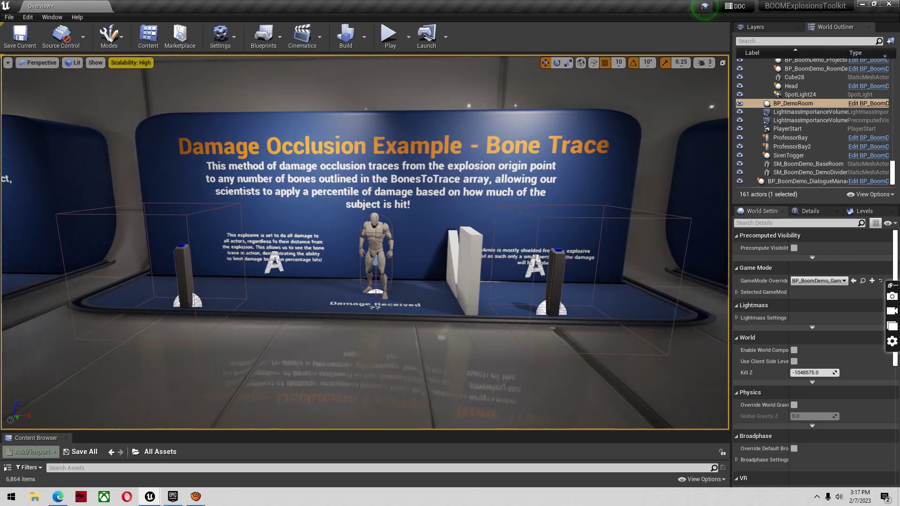
key("Right")
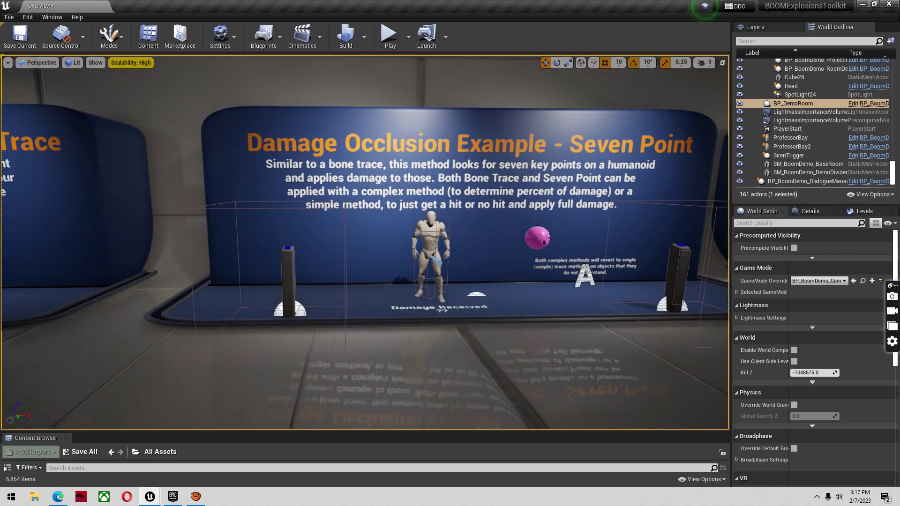
key("Down")
key("Right")
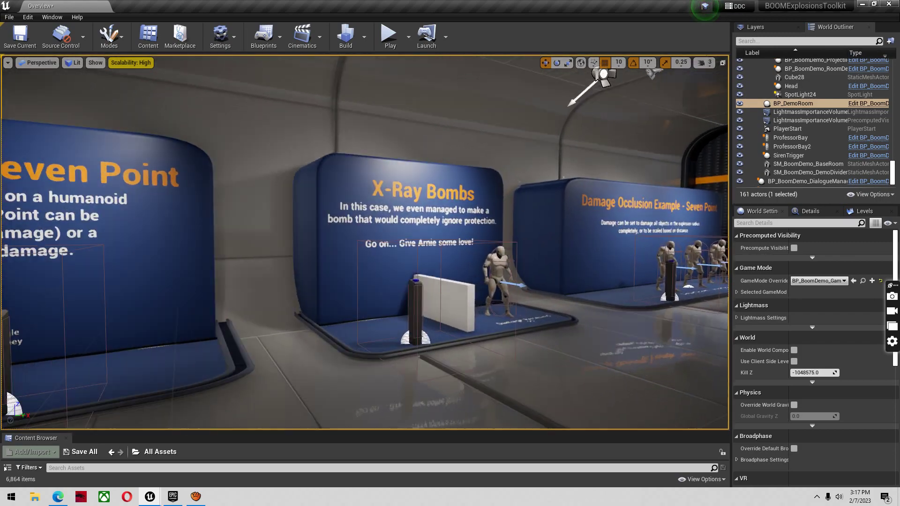
Play from the floor in front of the X-Ray Bombs display, fire its example on Arnie, and stop the play session
key("Up")
right_click(314, 375)
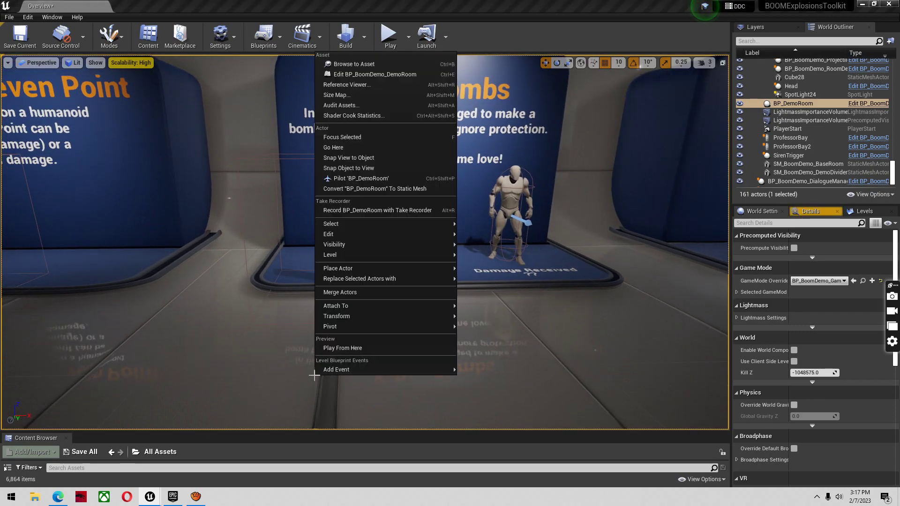
left_click(352, 348)
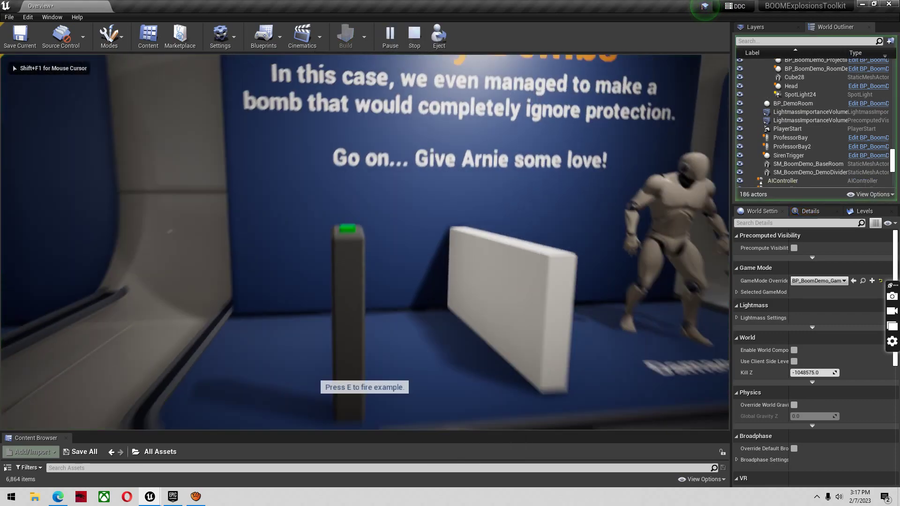
key("e")
key("s")
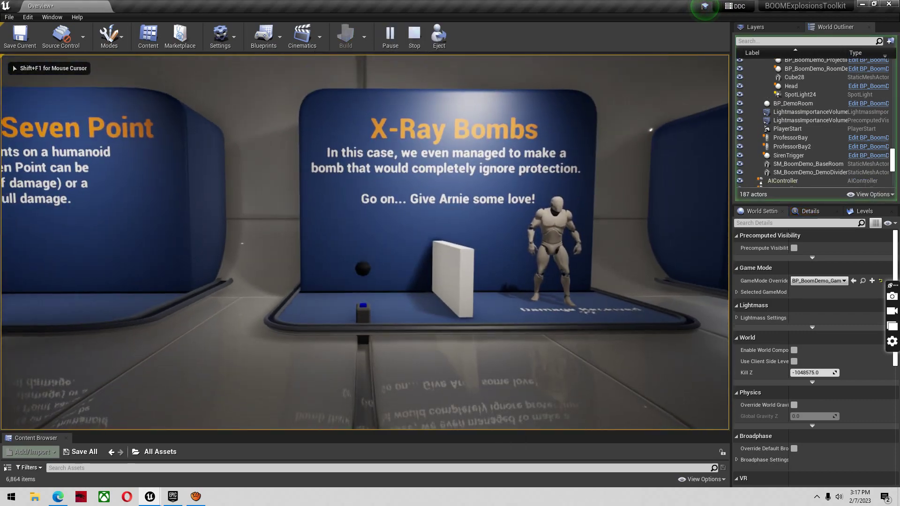
key("a")
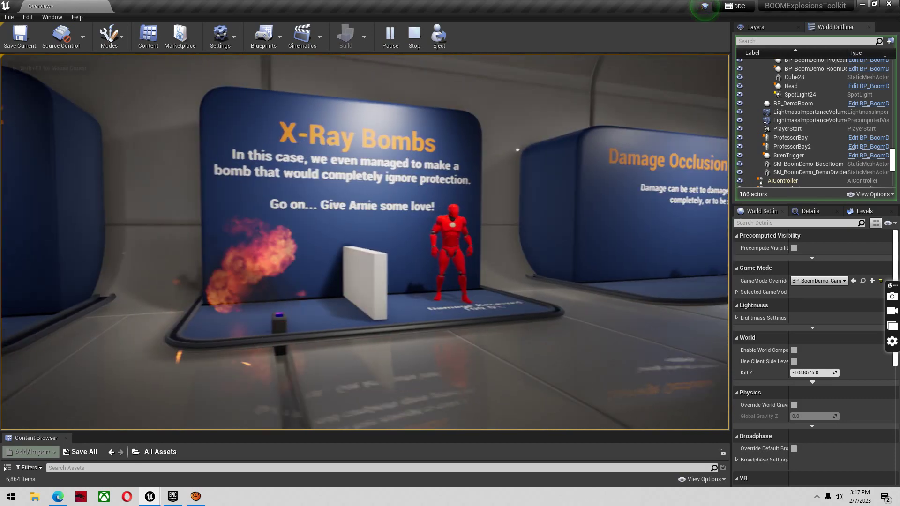
key("w")
key("w")
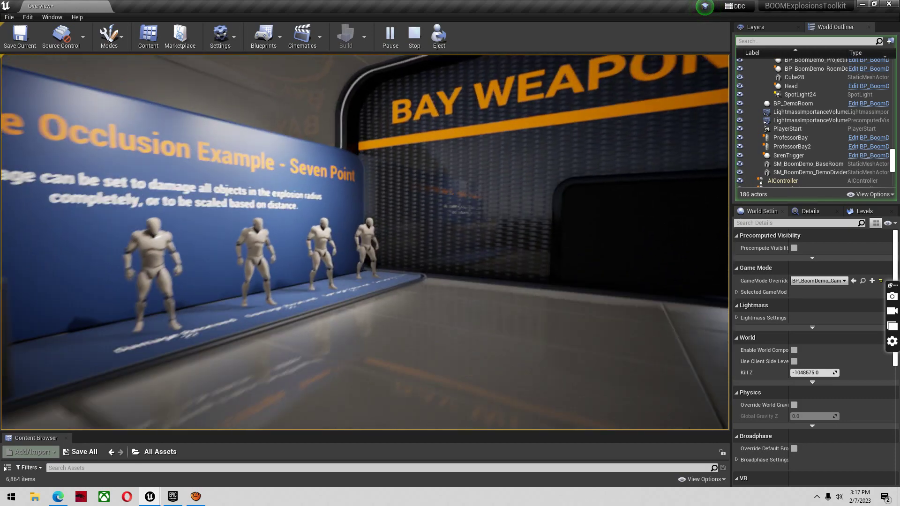
key("Escape")
Enlarge the Content Browser and return it to the project's Content folder
right_click_drag(427, 309, 425, 334)
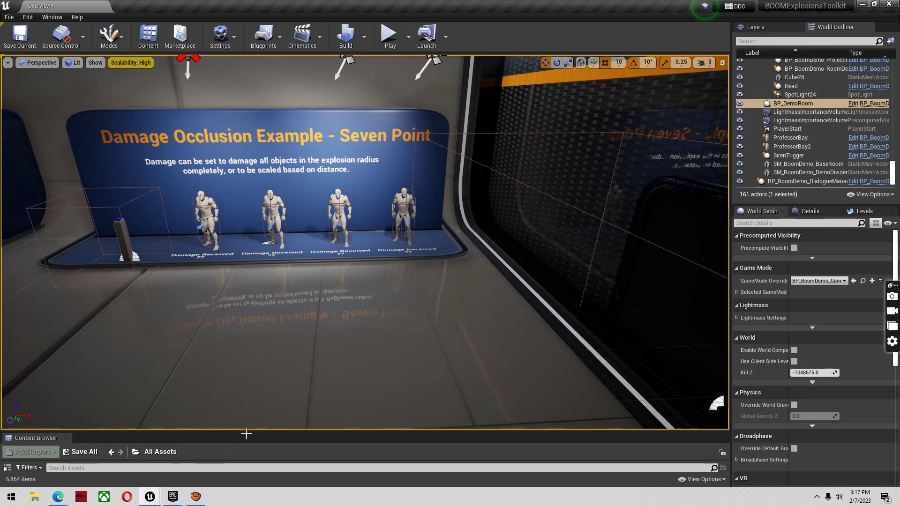
left_click_drag(247, 432, 211, 314)
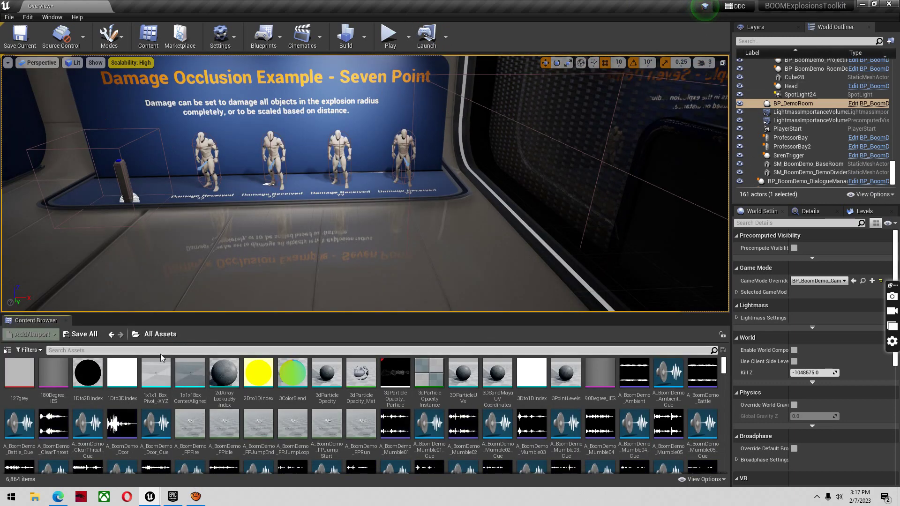
left_click(112, 335)
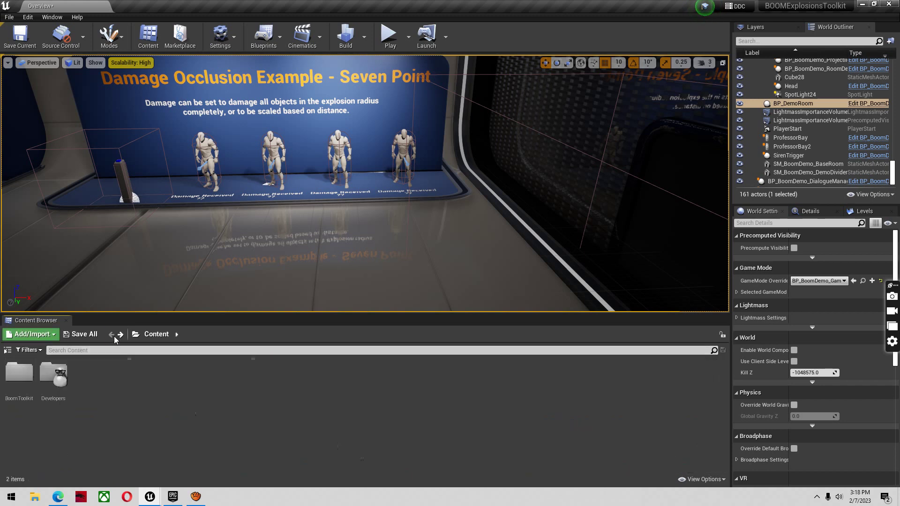
Reveal the BoomToolkit folder in File Explorer and copy it from the project's Content folder
right_click(98, 395)
right_click(22, 386)
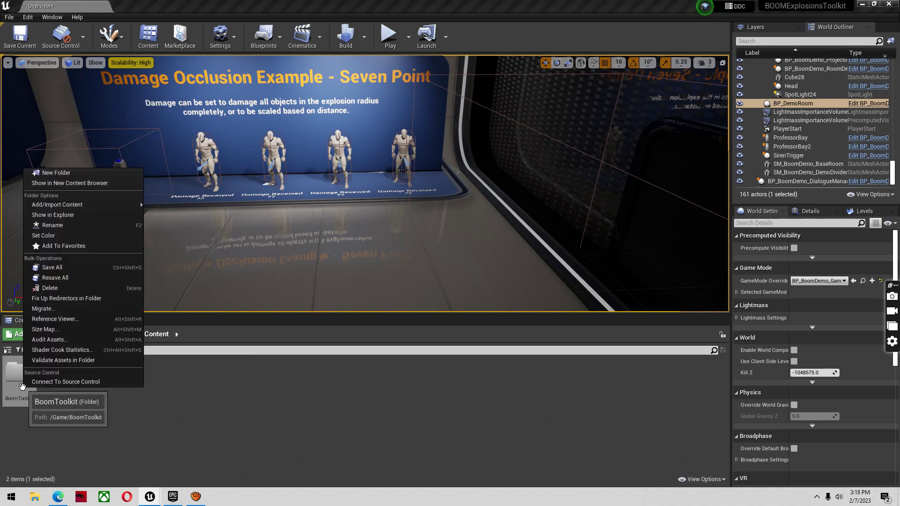
left_click(98, 215)
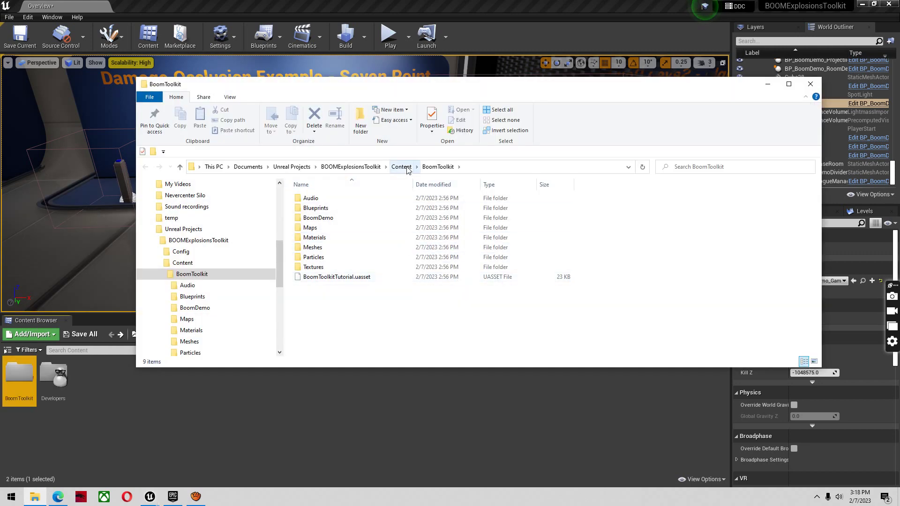
left_click(402, 166)
right_click(329, 202)
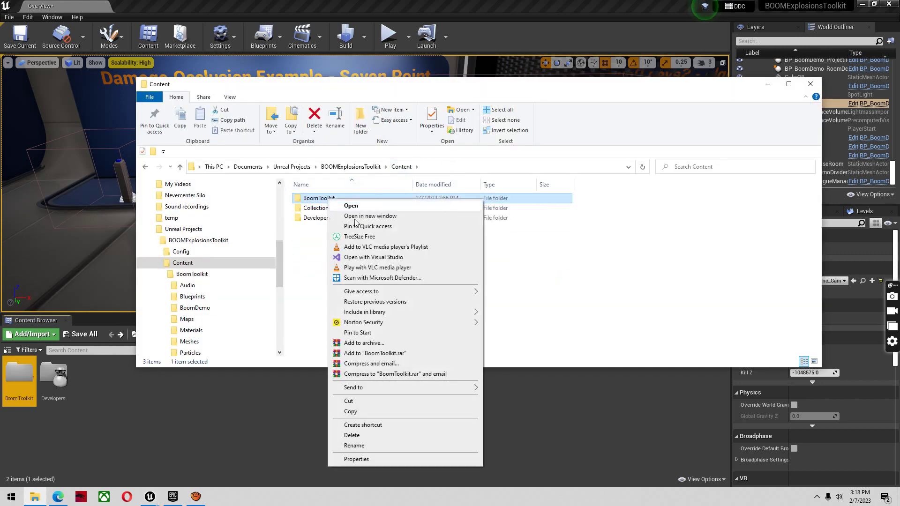
left_click(393, 412)
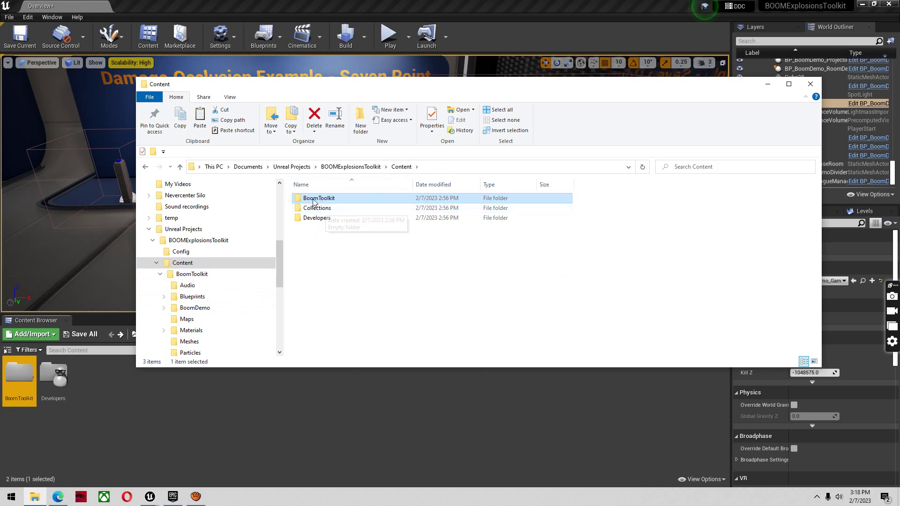
Paste the copied BoomToolkit folder into the Content folder of the ProductReviewTest project under Documents > Unreal Projects
scroll(216, 272, "up", 10)
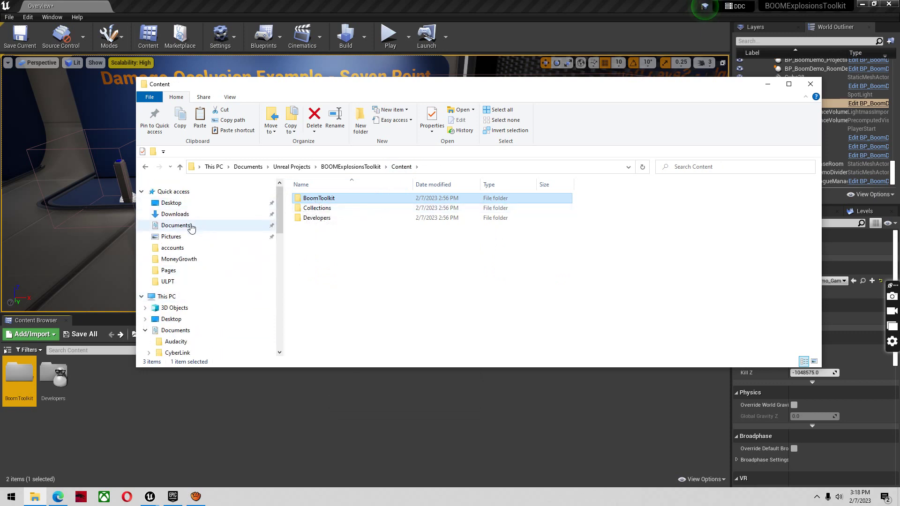
left_click(190, 227)
double_click(341, 278)
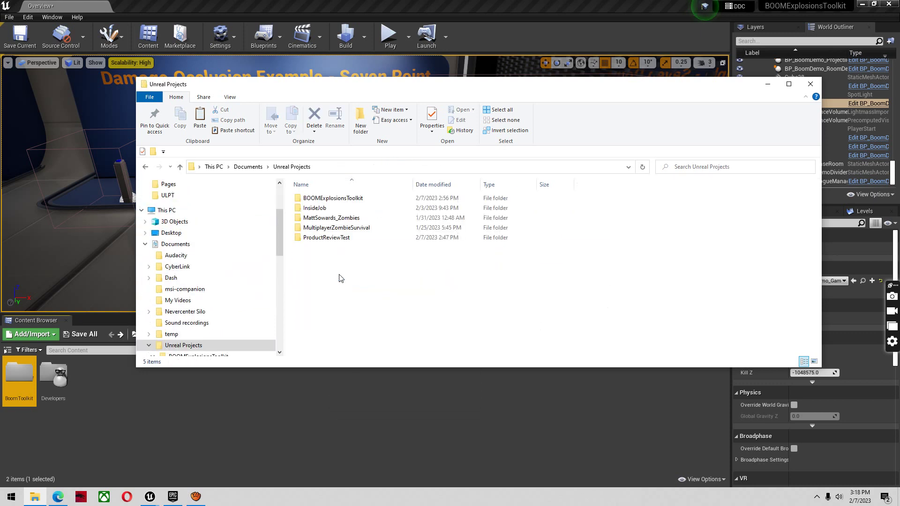
double_click(340, 238)
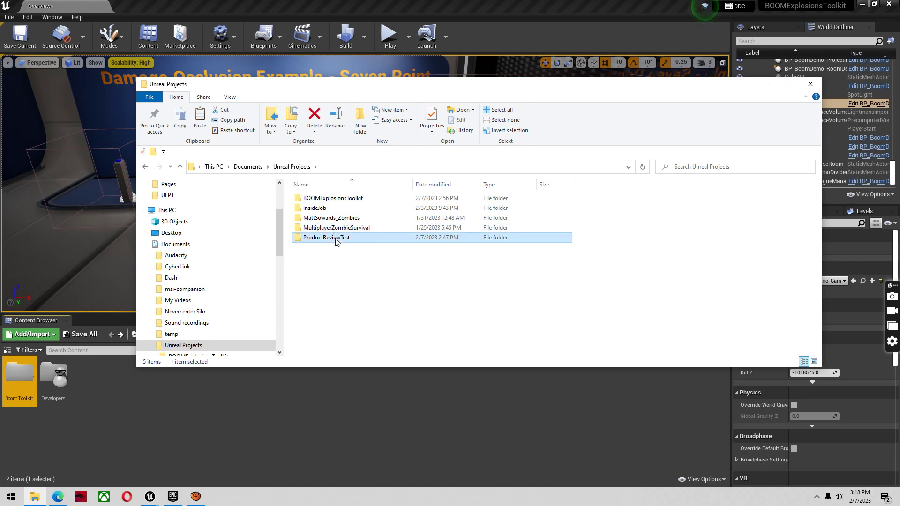
double_click(323, 209)
right_click(347, 272)
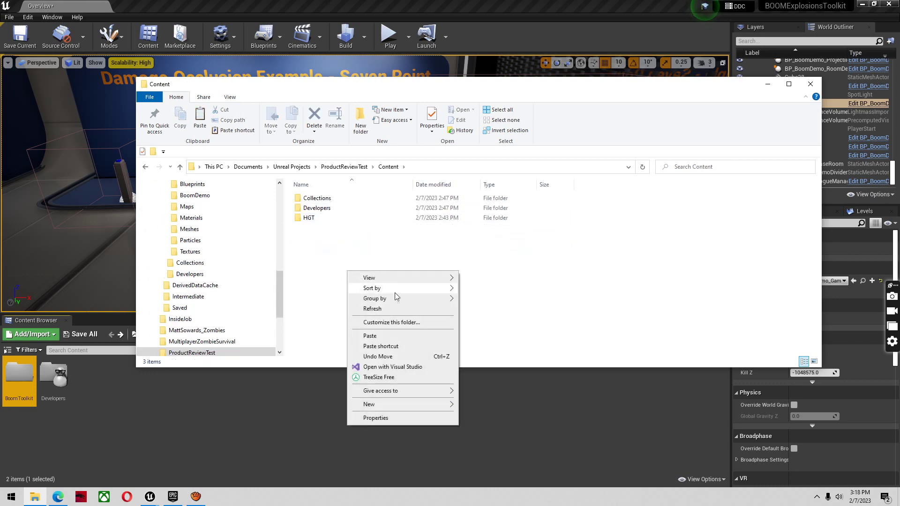
left_click(370, 336)
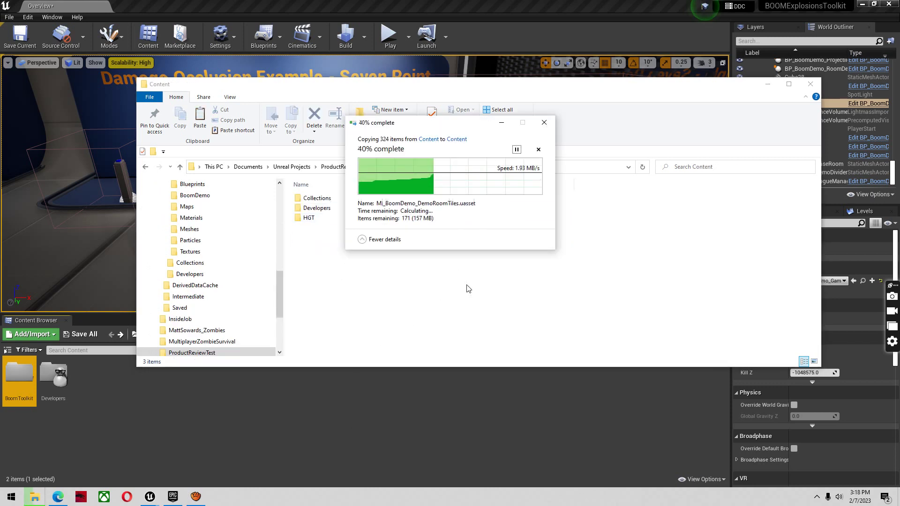
Close File Explorer and the BOOMExplosionsToolkit project without saving the Overview level
left_click(806, 86)
left_click(891, 4)
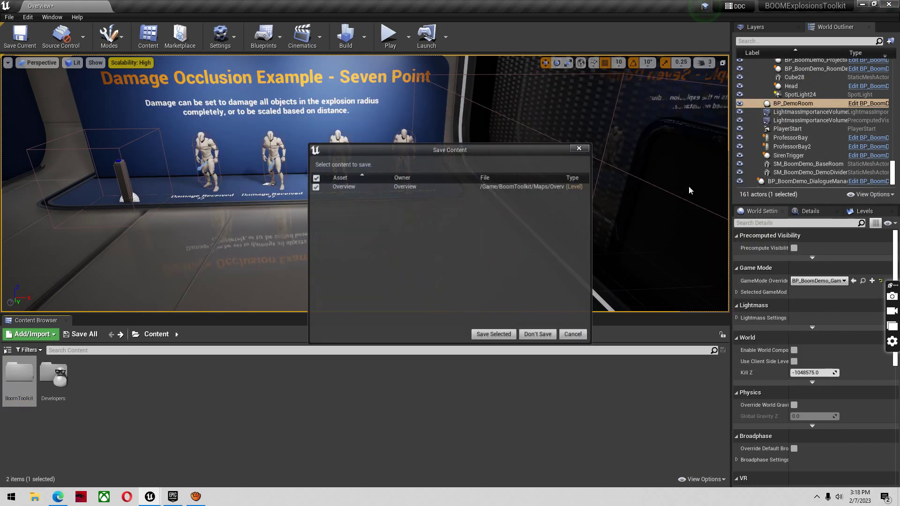
left_click(531, 336)
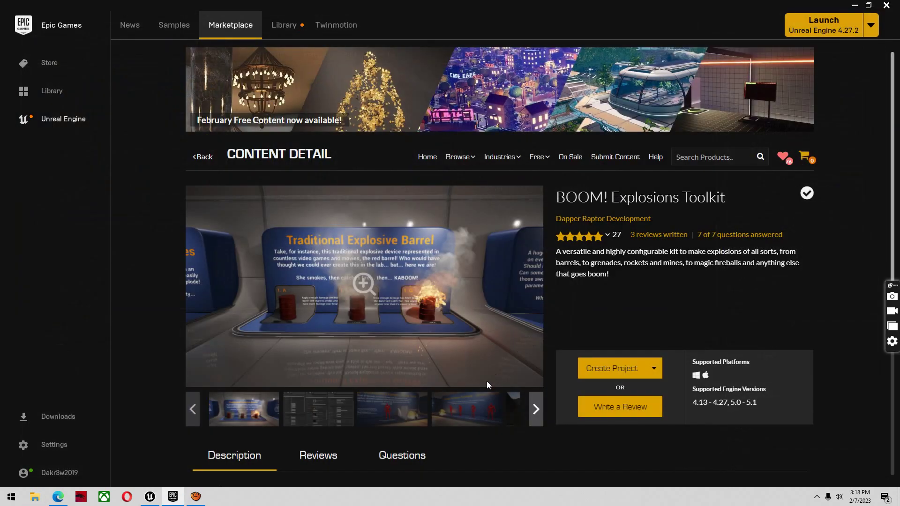
In the ProductReviewTest editor, place the red barrel from BoomToolkit/Blueprints/Examples/ExplosionActors on the floor in front of the Boss Spawner
left_click(153, 501)
mouse_move(374, 259)
right_mouse_down()
mouse_move(469, 279)
mouse_move(581, 281)
mouse_move(375, 260)
right_mouse_up()
right_click_drag(247, 291, 246, 291)
double_click(19, 414)
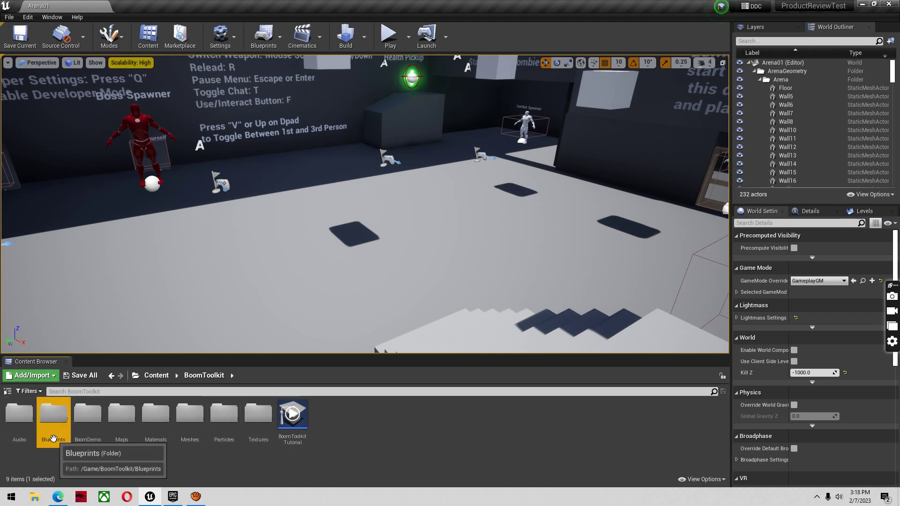
double_click(53, 414)
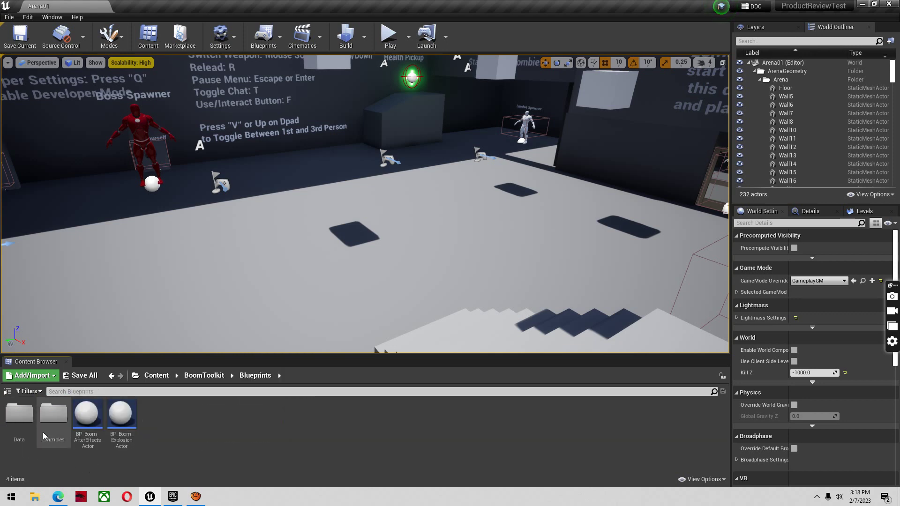
double_click(53, 414)
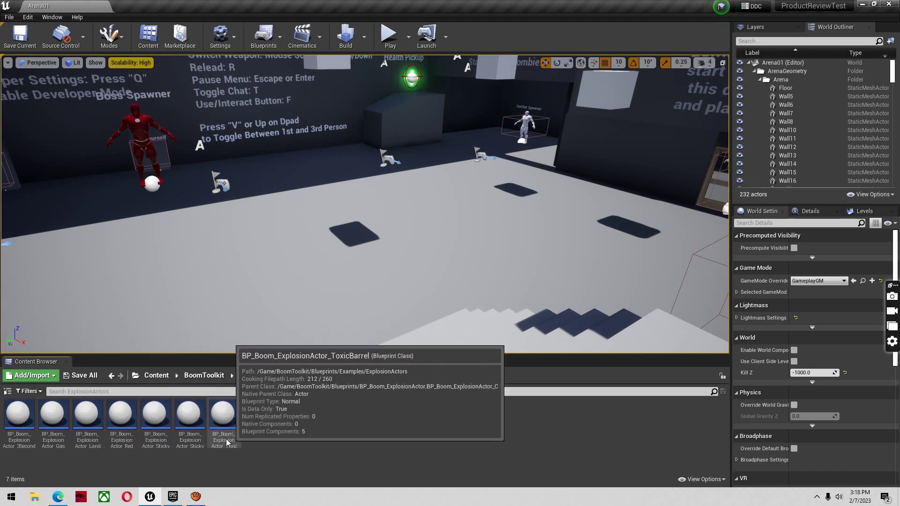
left_click(121, 415)
left_click_drag(221, 286, 147, 228)
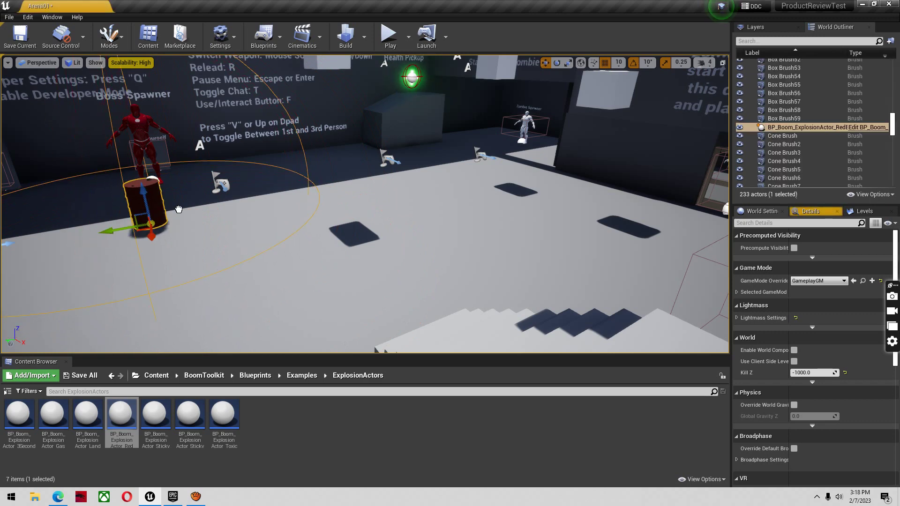
Play-test the Arena01 level twice, aiming at the red barrel and shooting it from close range, and stop each session
left_click(388, 37)
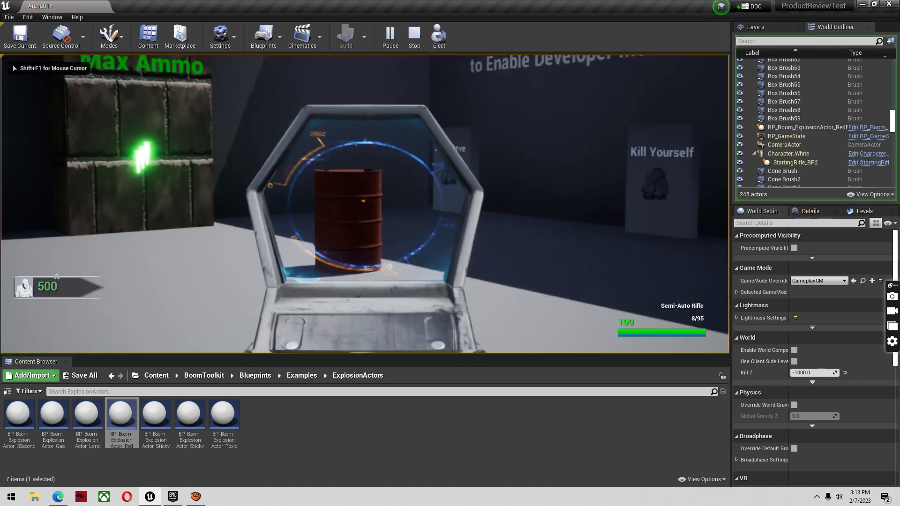
key("Escape")
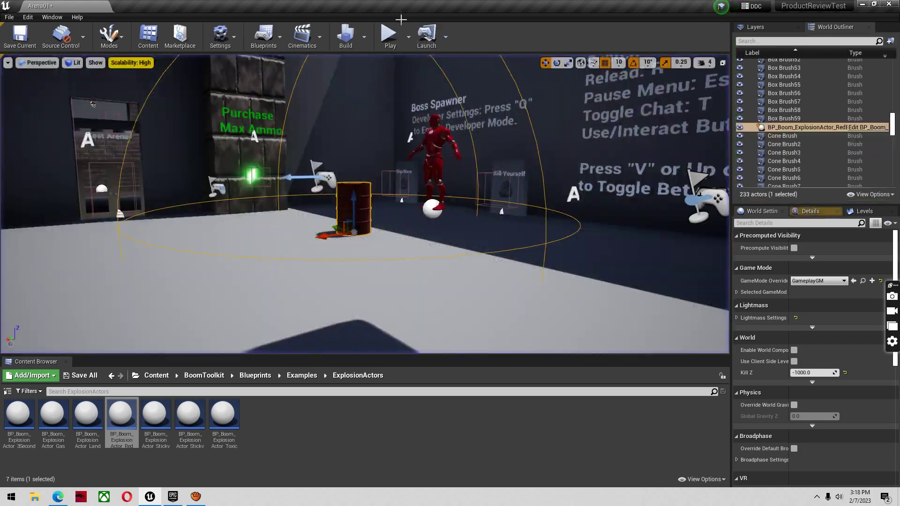
left_click(389, 37)
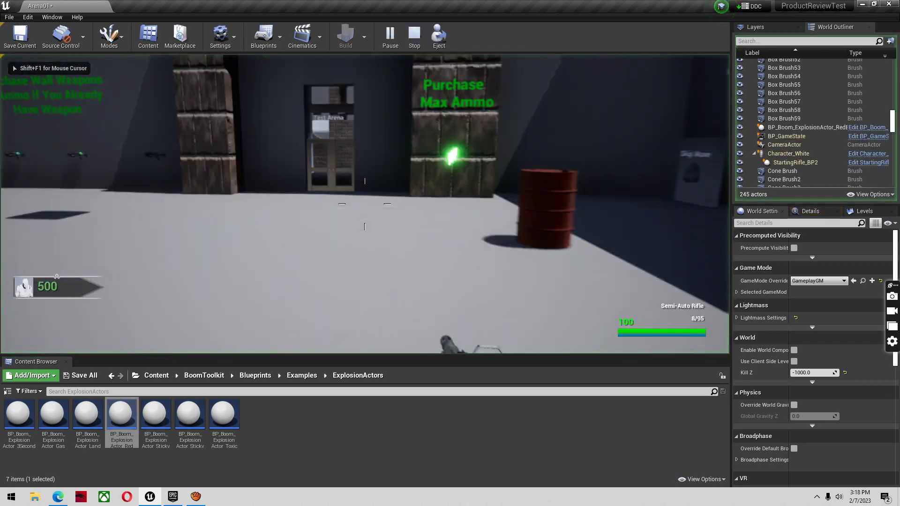
key("w")
left_click(365, 204)
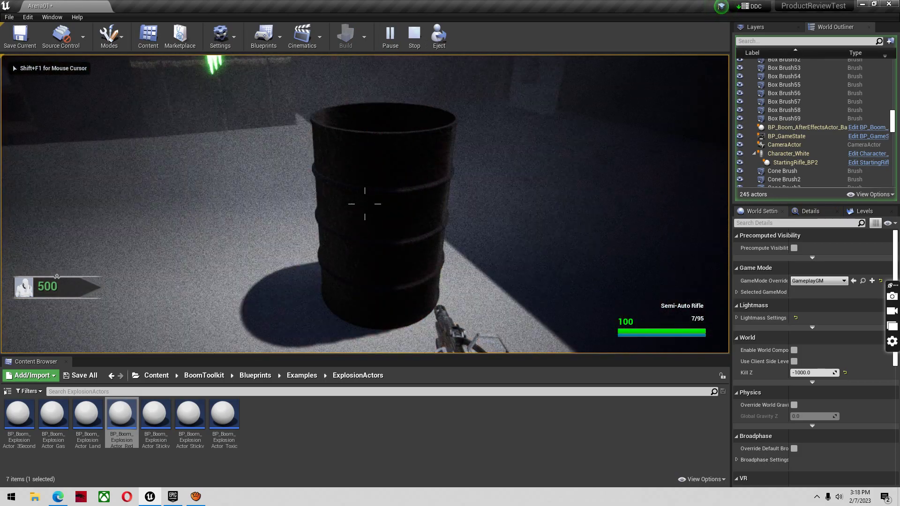
key("s")
key("w")
key("s")
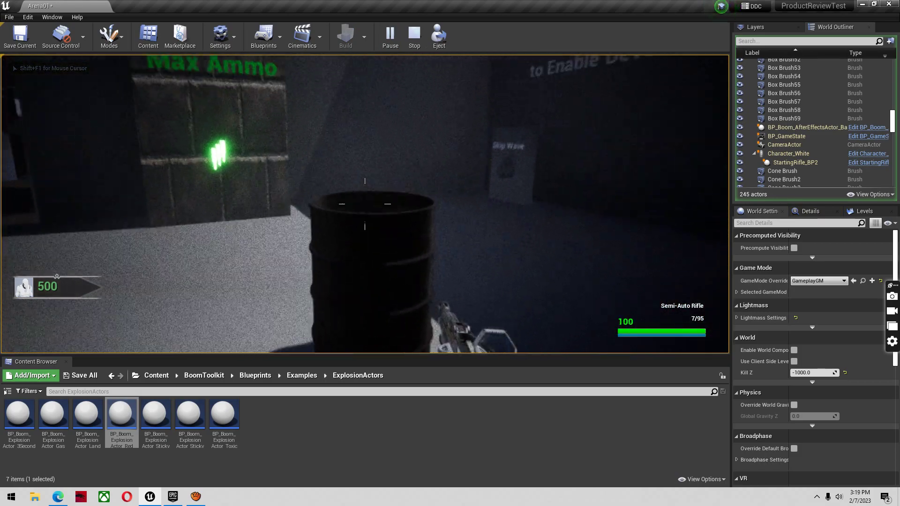
key("Escape")
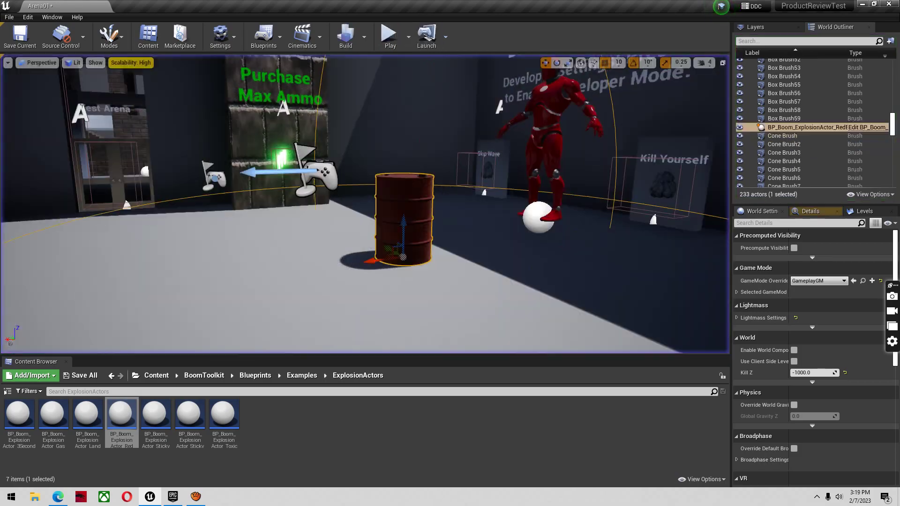
Search the project's Content folder for the third person character and open the ThirdPersonCharacter blueprint
right_click_drag(398, 176, 458, 175)
key("s")
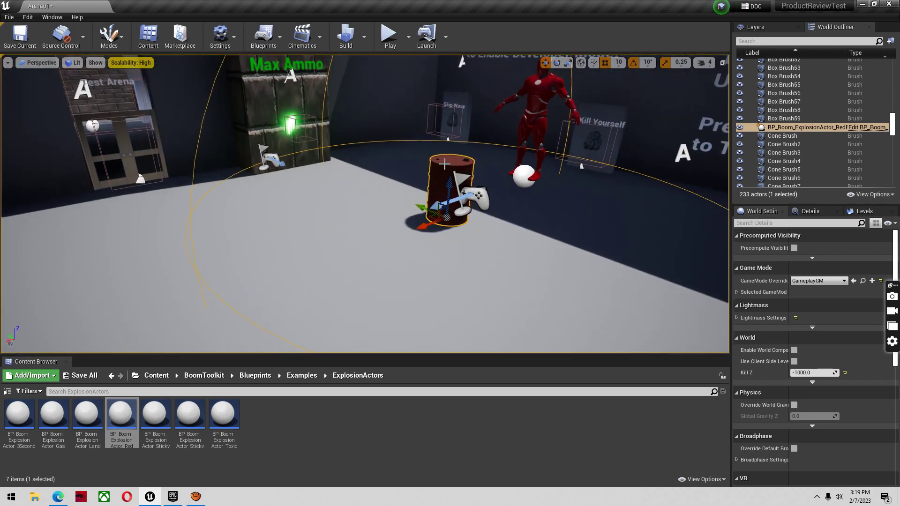
mouse_move(395, 175)
right_mouse_down()
mouse_move(395, 188)
mouse_move(403, 171)
right_mouse_up()
key("s")
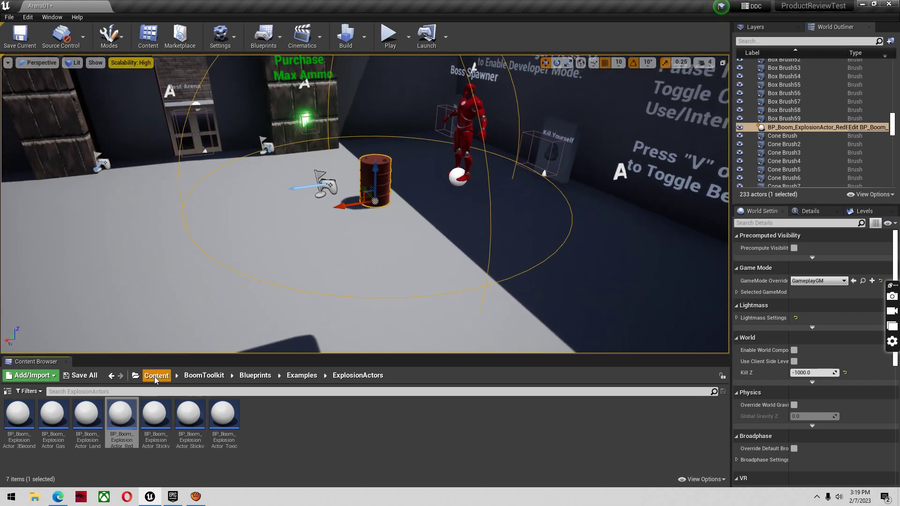
left_click(157, 375)
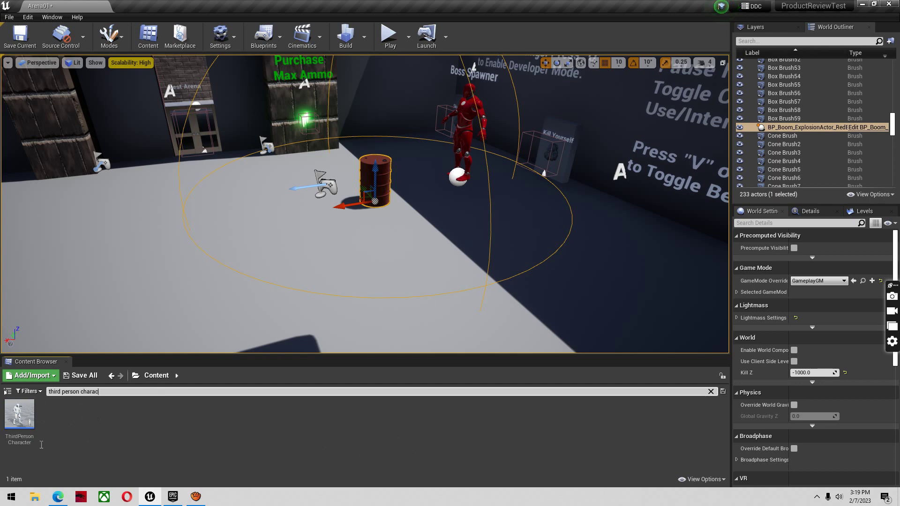
double_click(26, 439)
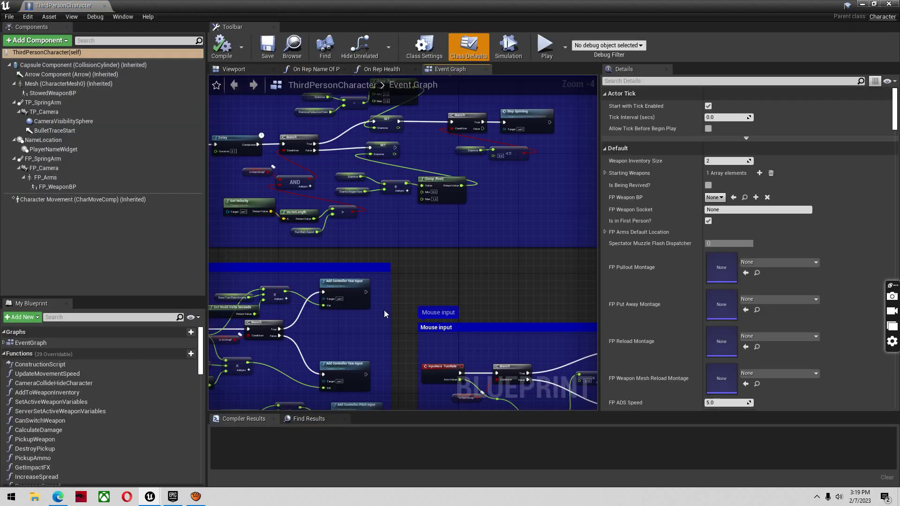
Disable Health Regen in the ThirdPersonCharacter class defaults, save the blueprint and return to the level editor
left_click(640, 85)
type("he")
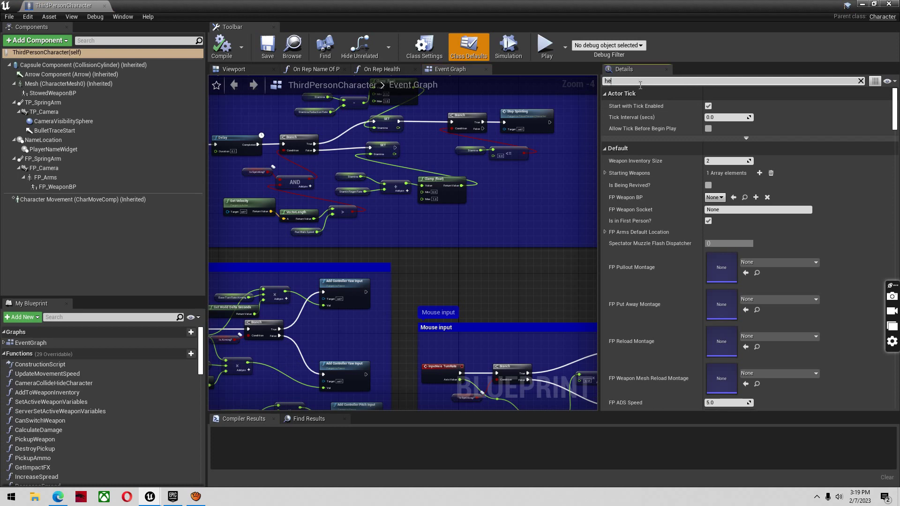
type("alth")
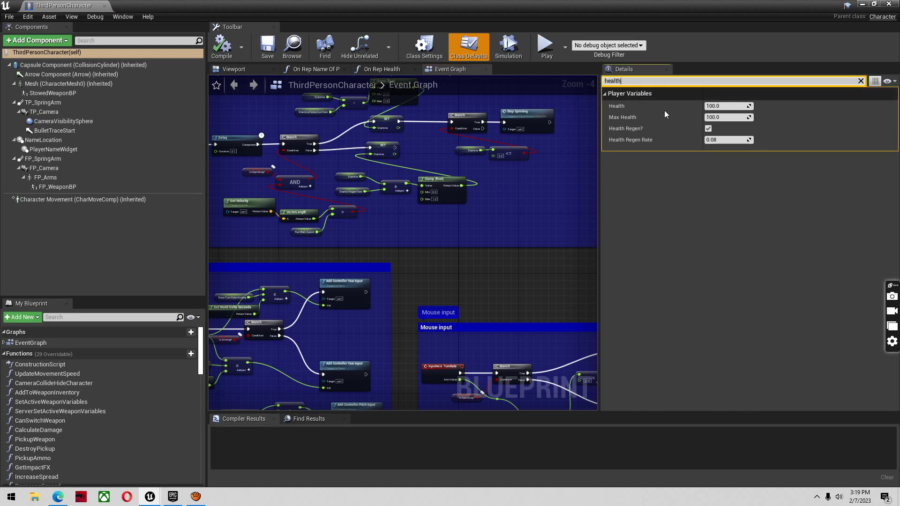
left_click(708, 128)
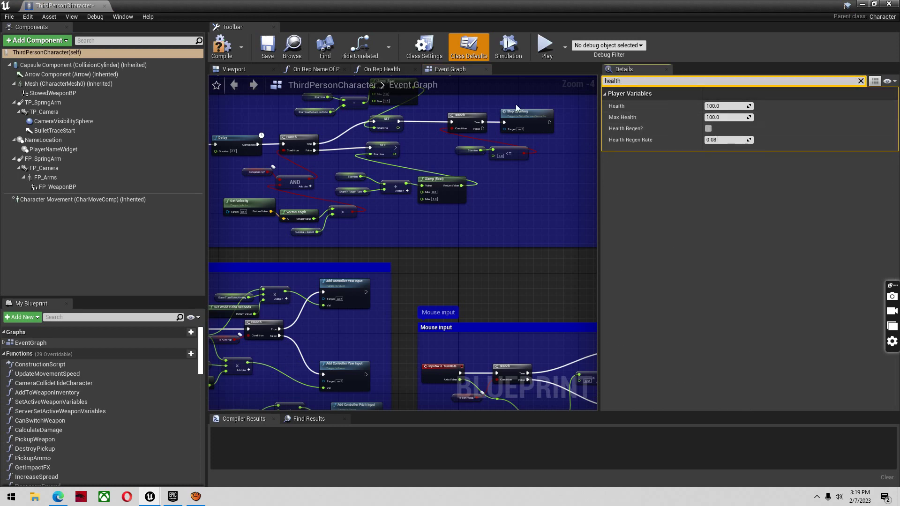
left_click(268, 49)
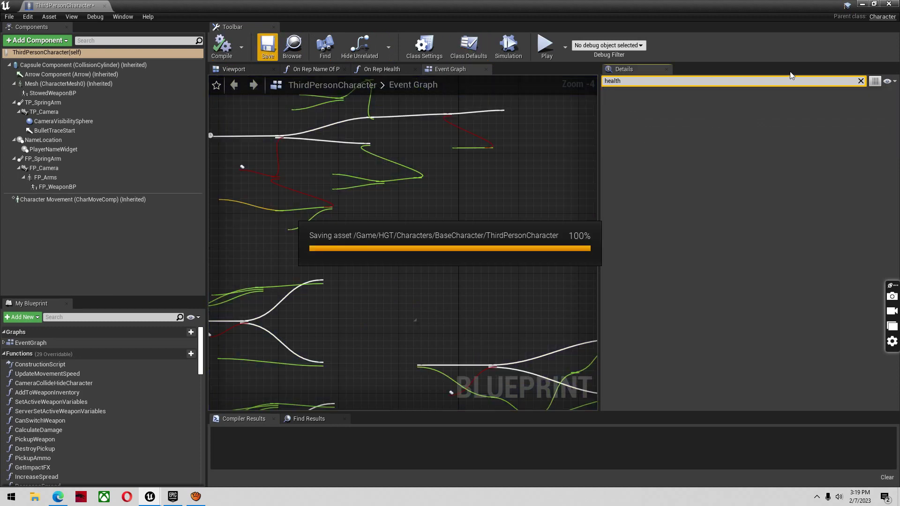
left_click(862, 4)
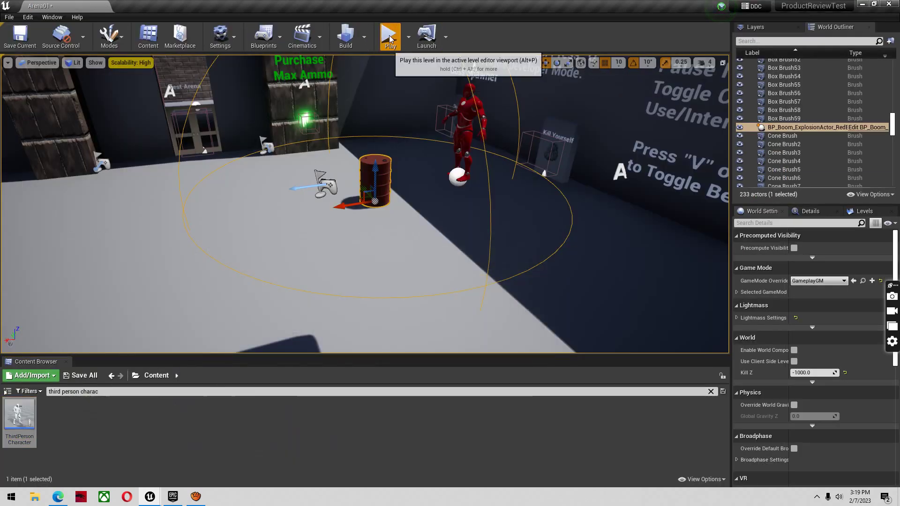
Play the level with health regeneration disabled, shoot the red barrel to check the player damage, and stop the session
left_click(390, 34)
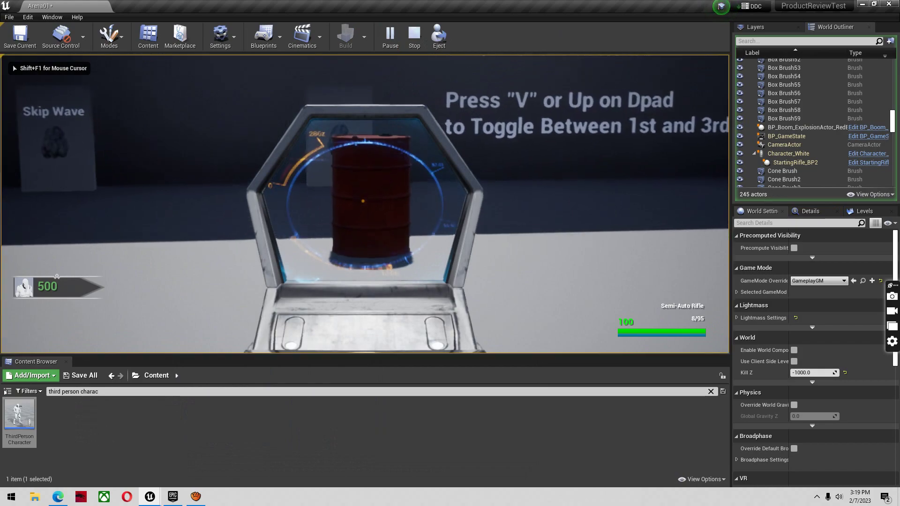
left_click(365, 203)
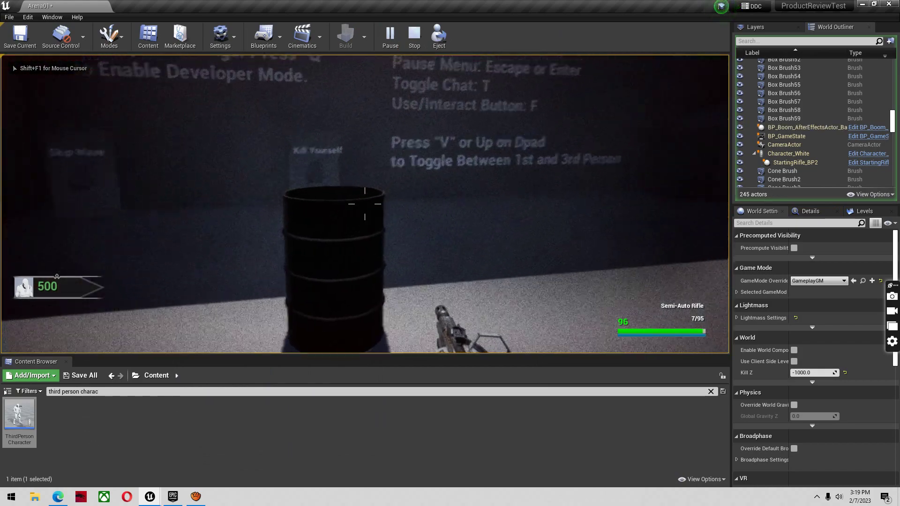
key("s")
key("w")
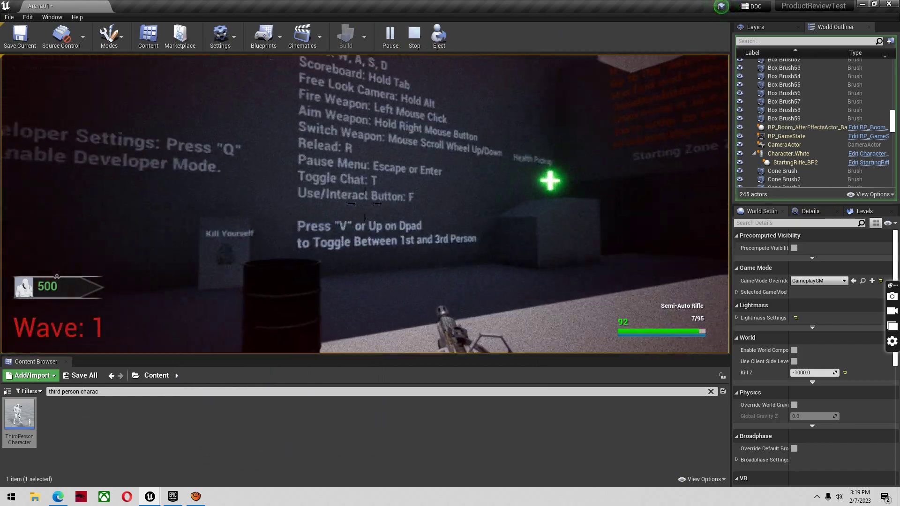
key("s")
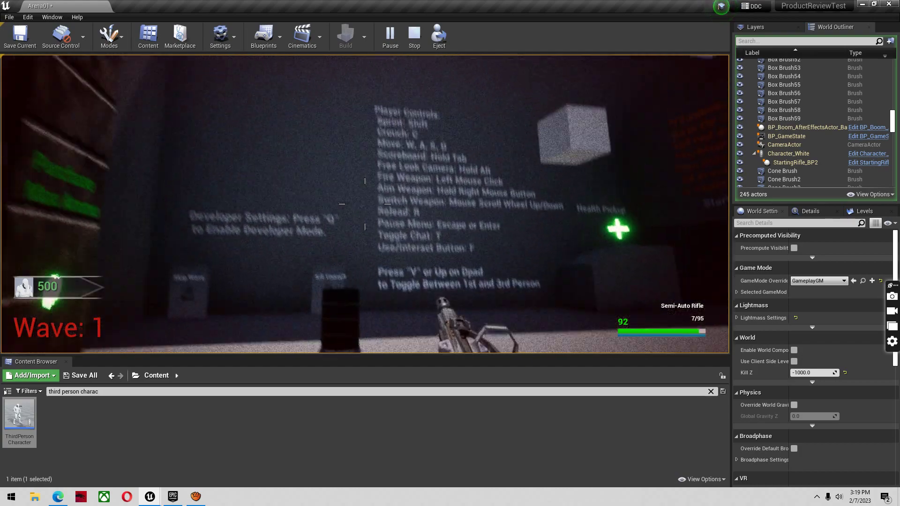
key("Escape")
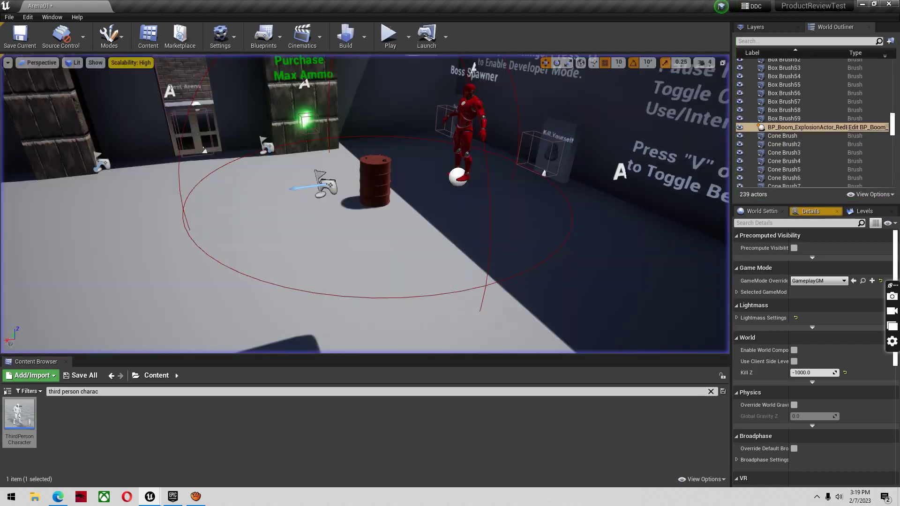
Play the Arena01 level and move around the red barrel while waiting for the first wave of enemies to spawn
key("f")
key("w")
right_click_drag(317, 190, 380, 128)
key("s")
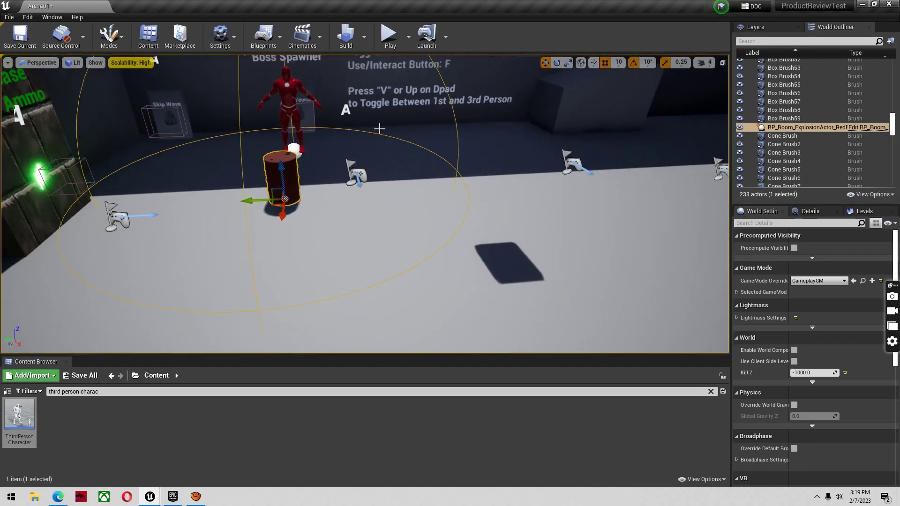
left_click(391, 40)
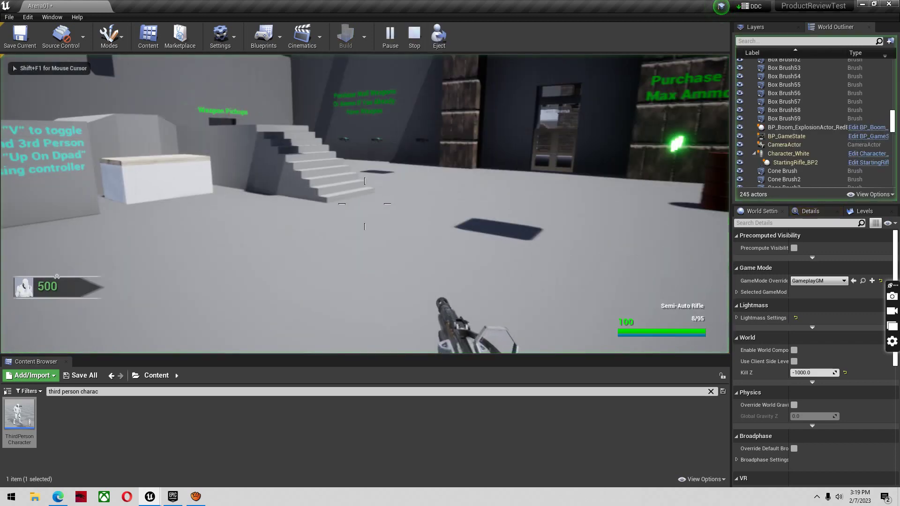
key("shift+w")
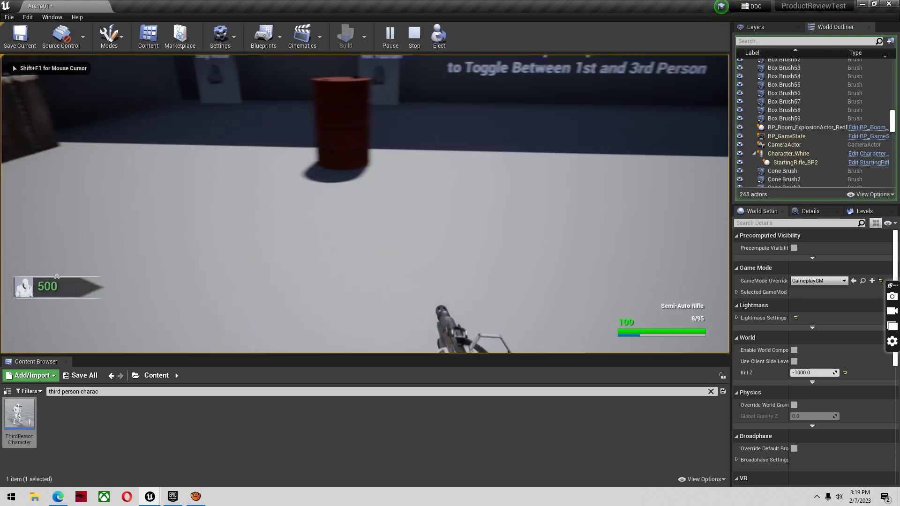
key("w")
key("d")
key("s")
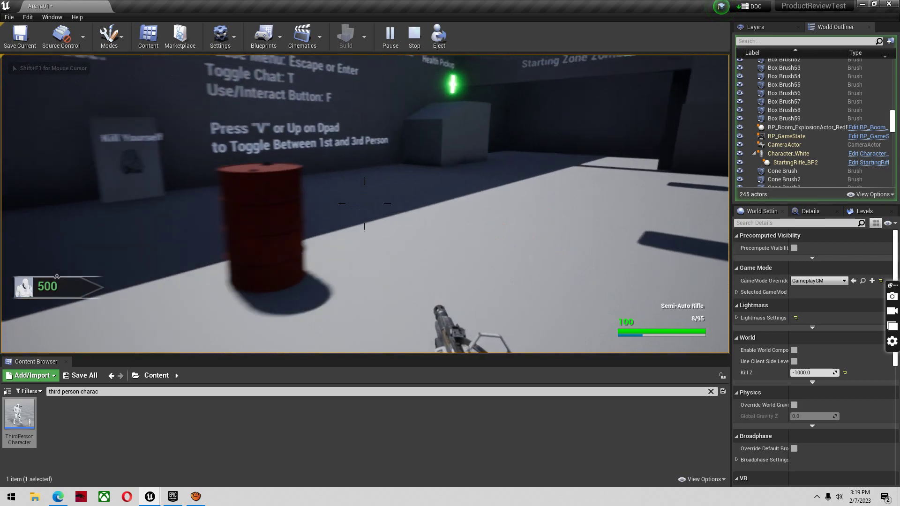
key("w")
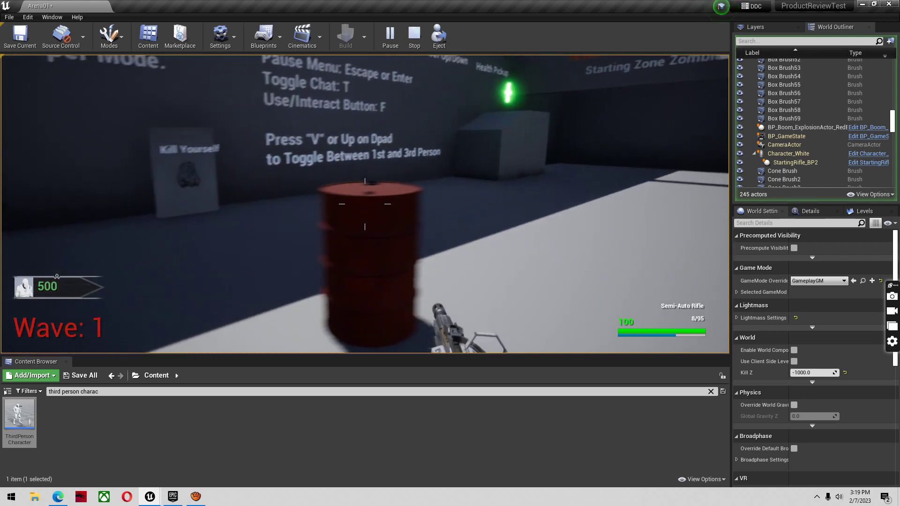
key("s")
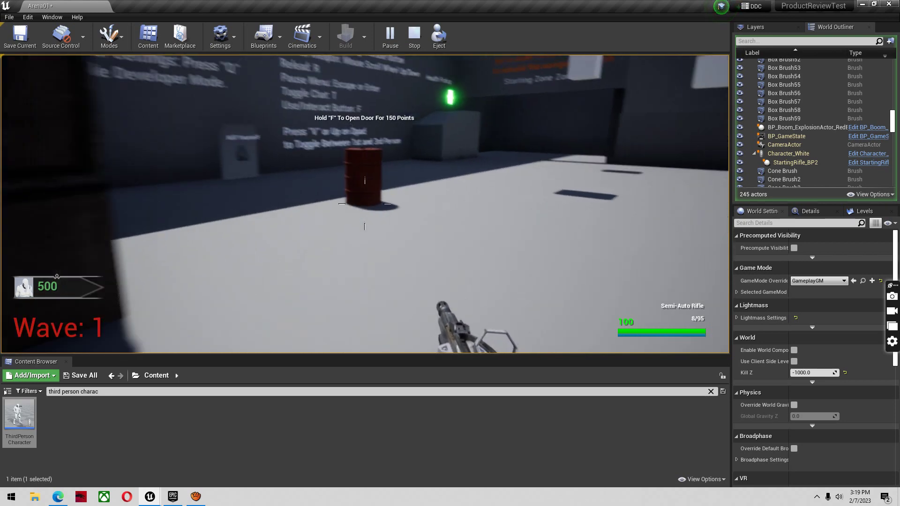
key("d")
key("a")
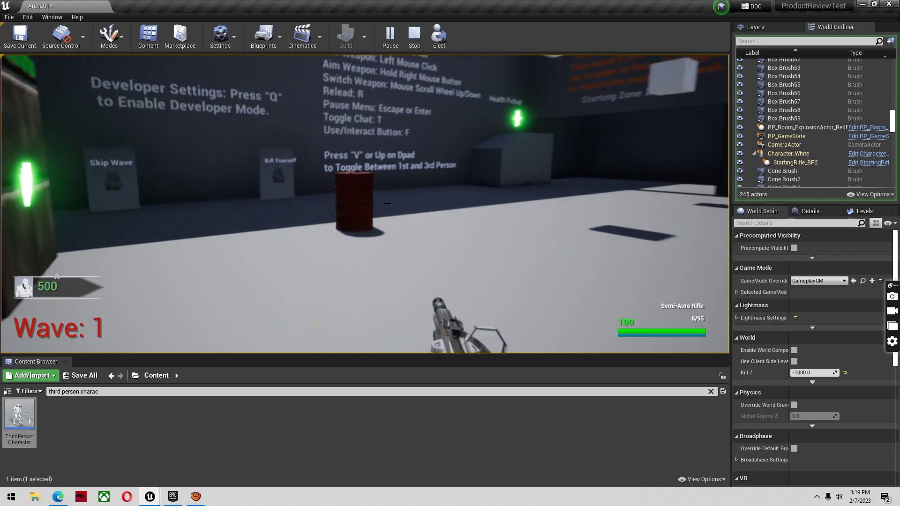
key("s")
key("w")
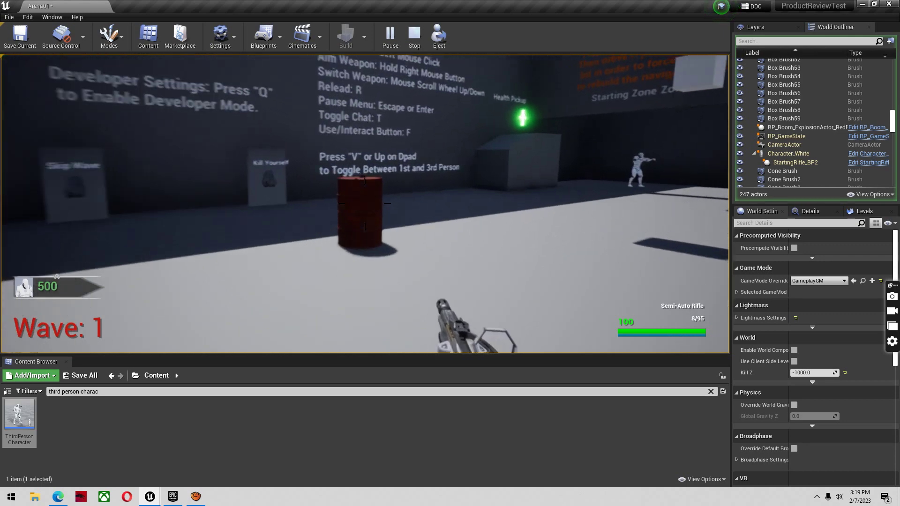
key("d")
key("a")
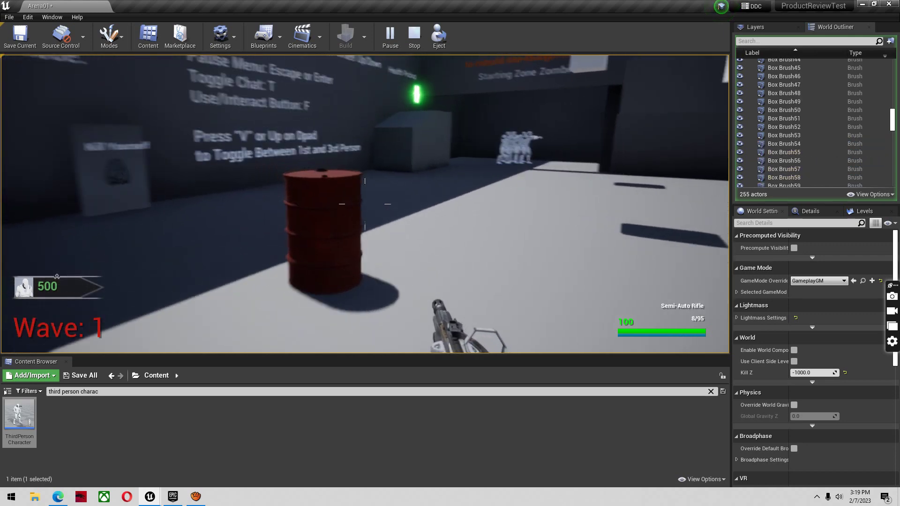
Lure the first-wave enemies up to the red barrel, shoot it as they pass to test the explosion damage, and stop the session
key("shift+w")
key("w")
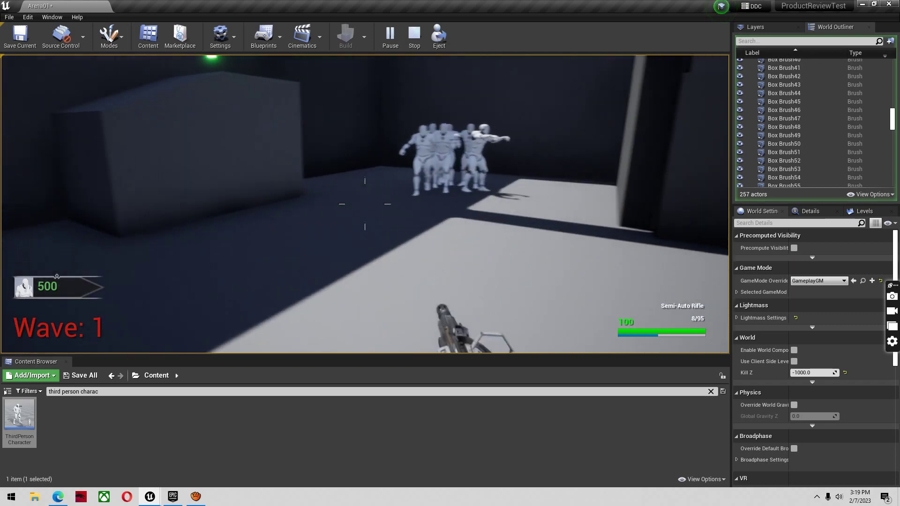
key("s")
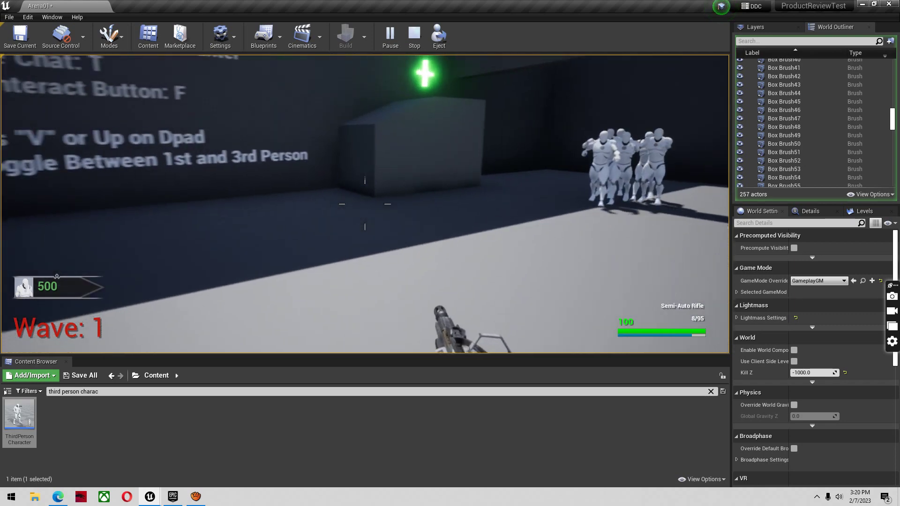
key("a")
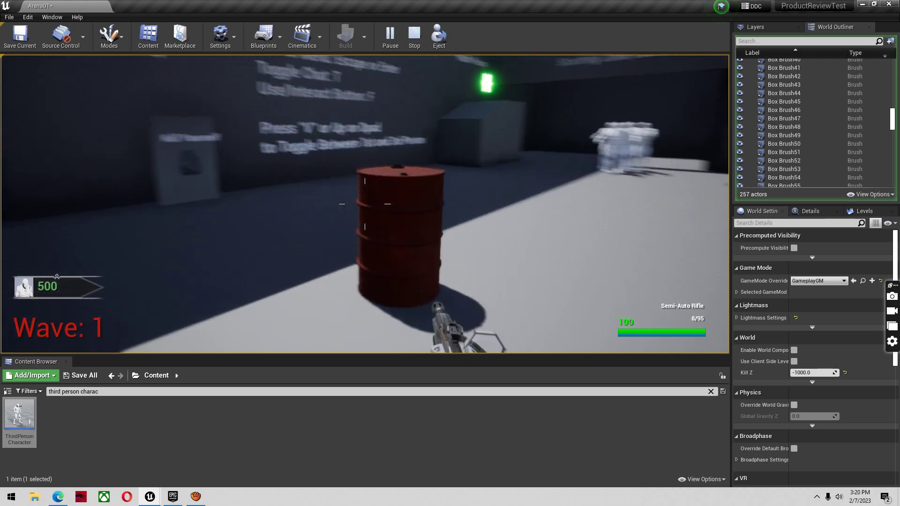
key("s")
key("d")
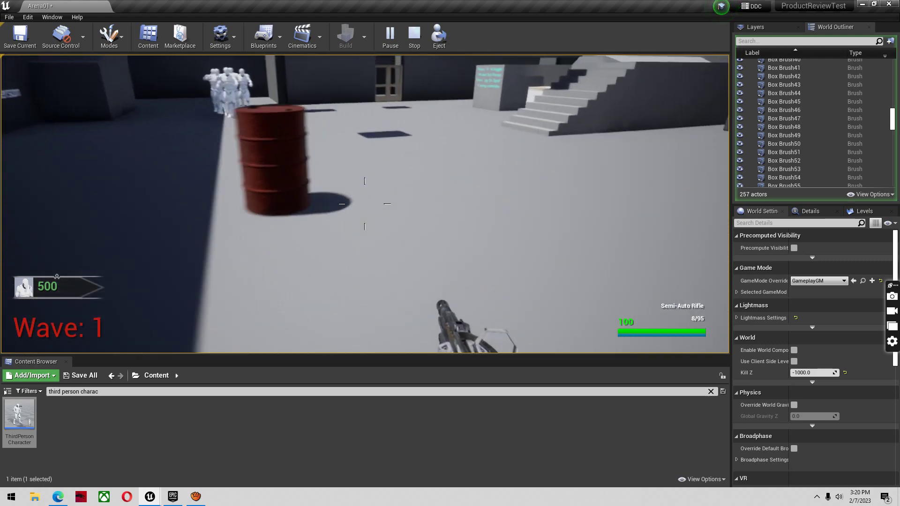
key("a")
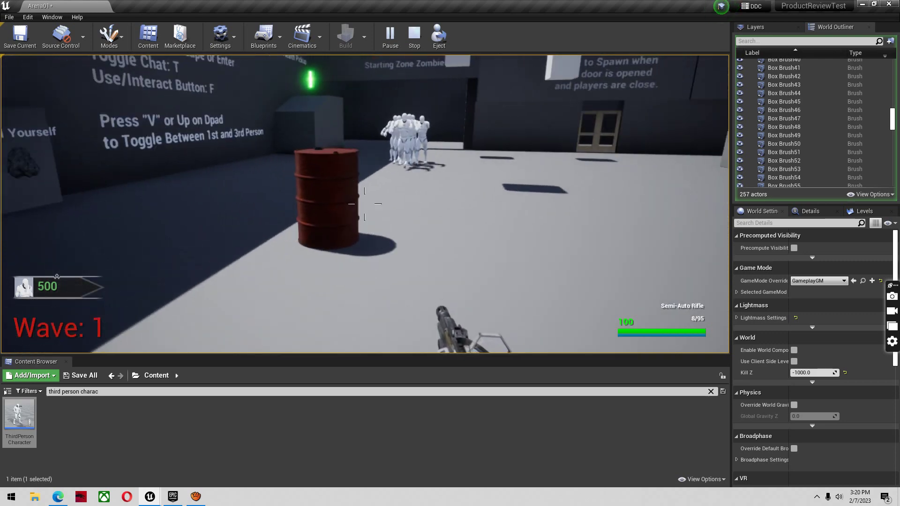
key("w")
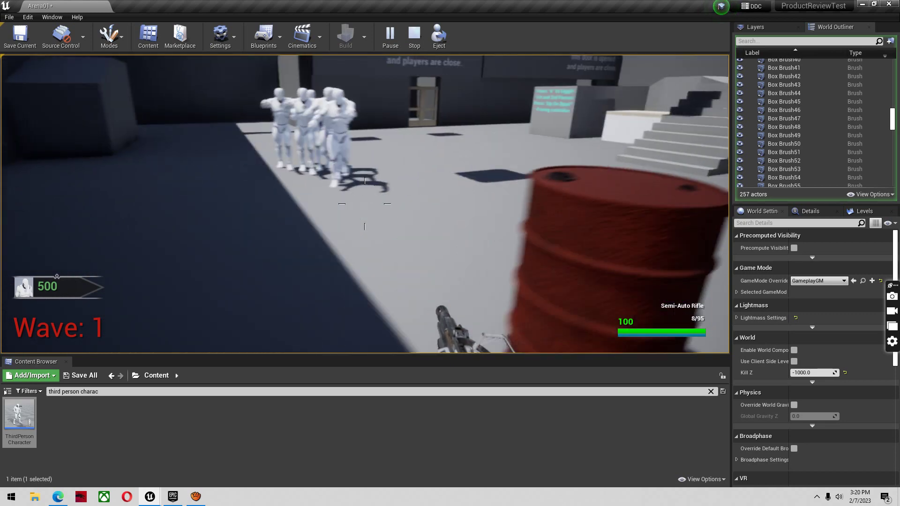
key("s")
key("d")
key("w")
key("d")
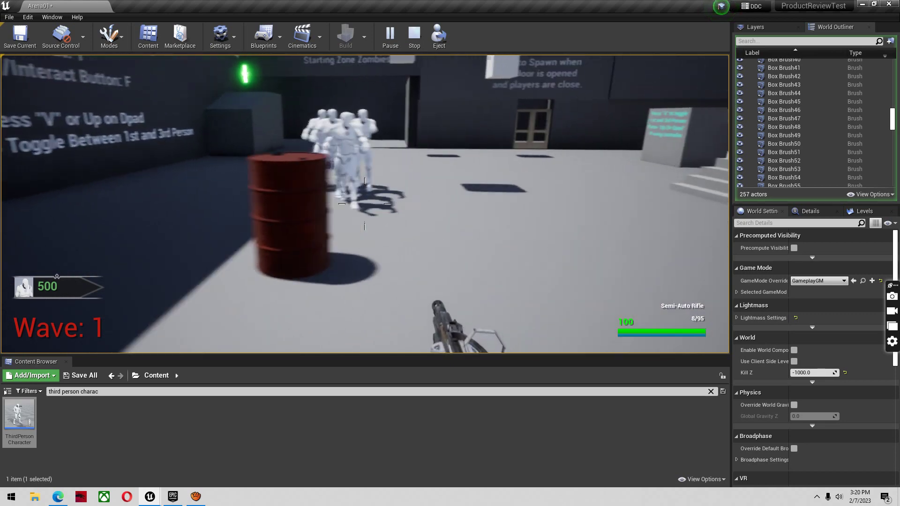
key("s")
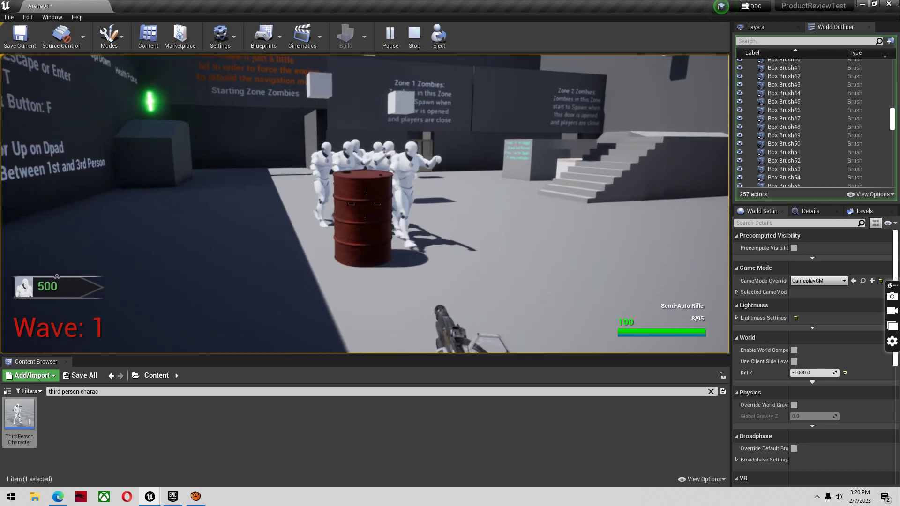
left_click(365, 204)
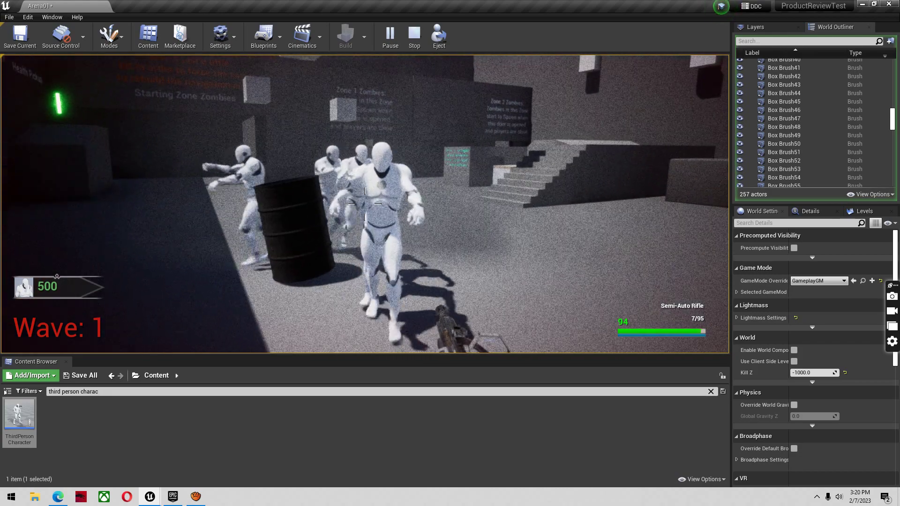
key("Escape")
Select the red barrel in the level and filter its details by "dama" to find the damage settings
key("w")
right_click_drag(415, 163, 155, 225)
left_click(409, 247)
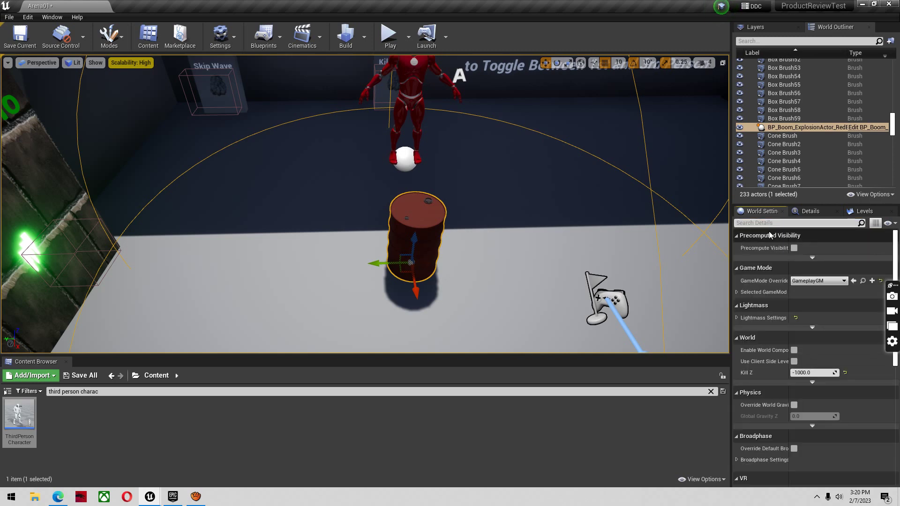
scroll(761, 335, "down", 8)
left_click(807, 211)
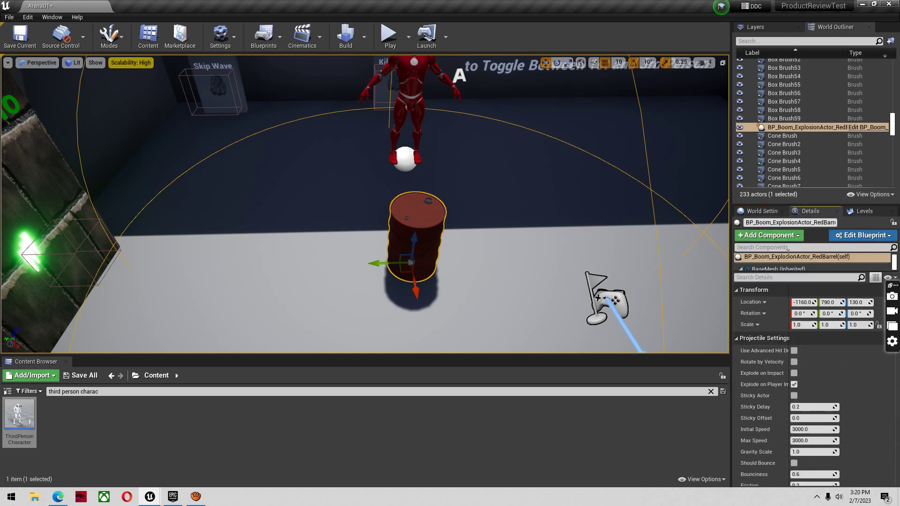
left_click(758, 277)
type("da")
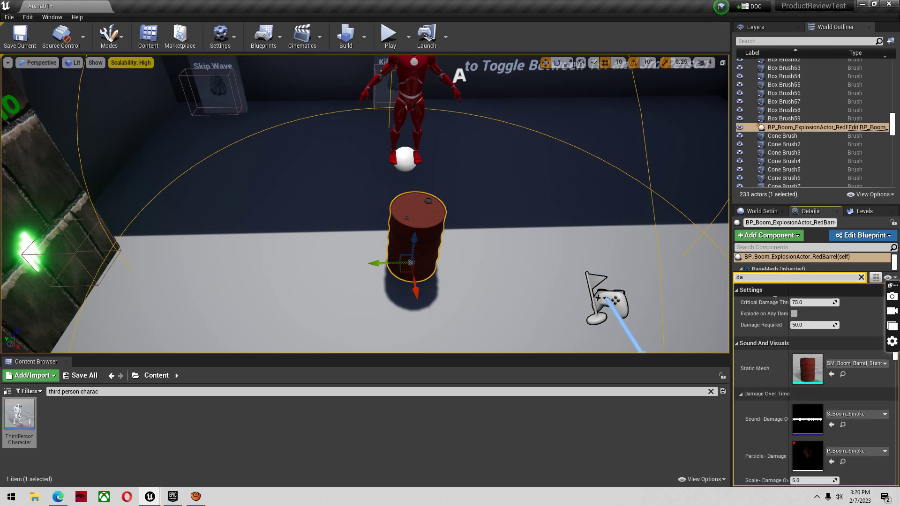
type("m")
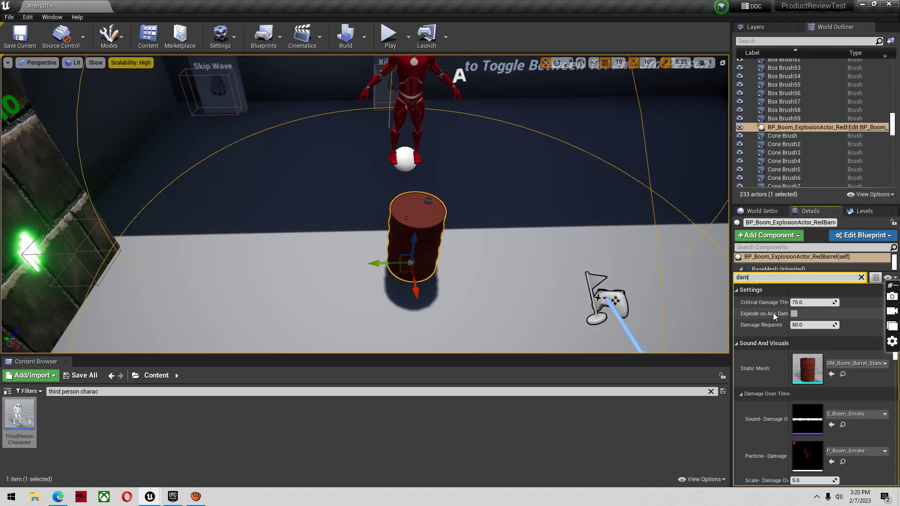
type("a")
scroll(804, 399, "down", 2)
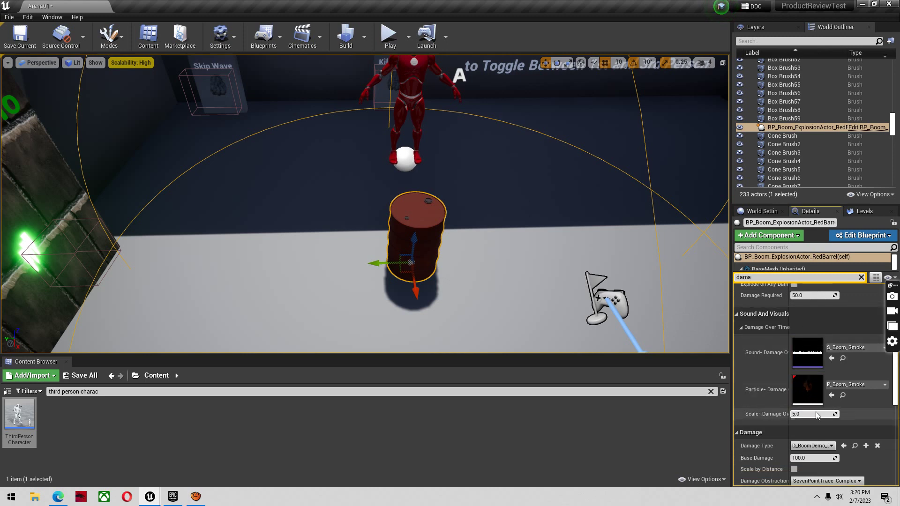
Set the red barrel's damage-over-time scale to 100 and its Base Damage to 200
scroll(811, 432, "down", 4)
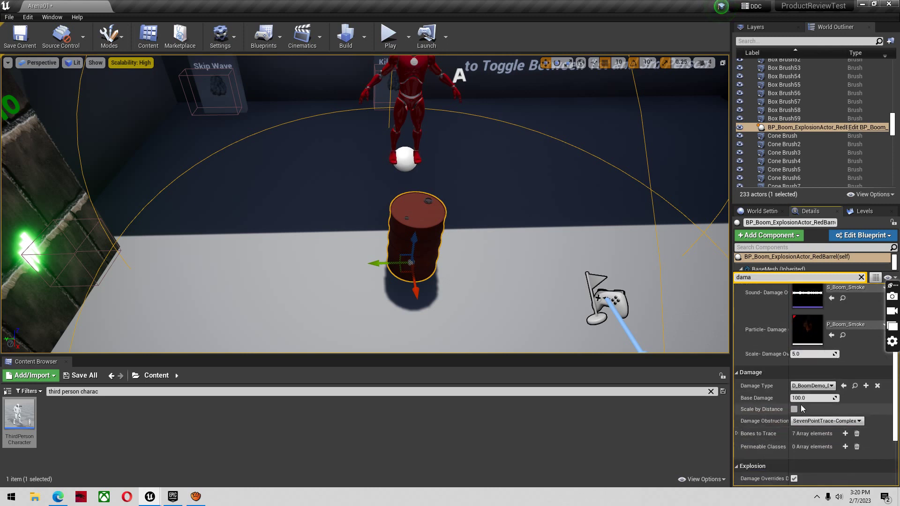
type("1")
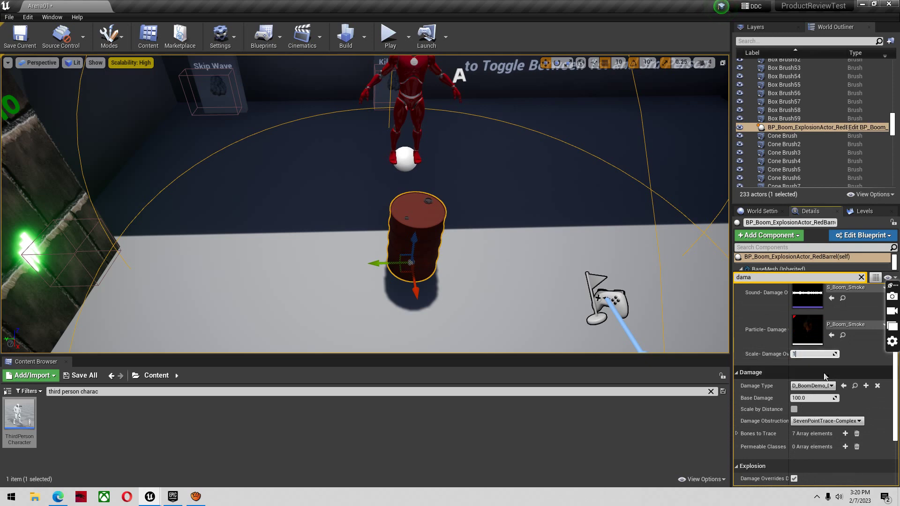
type("00")
key("Return")
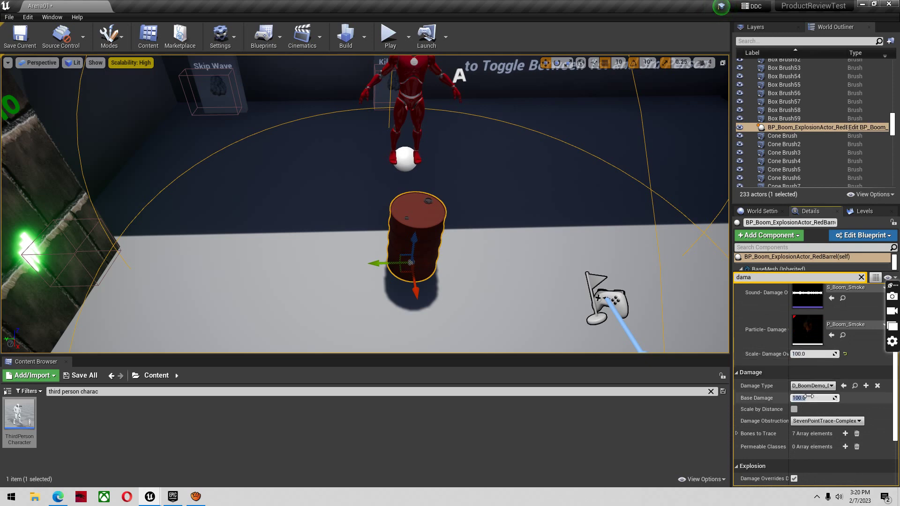
type("20")
Set the red barrel's damage-over-time amount to 50 and save the Arena01 level
scroll(798, 399, "down", 3)
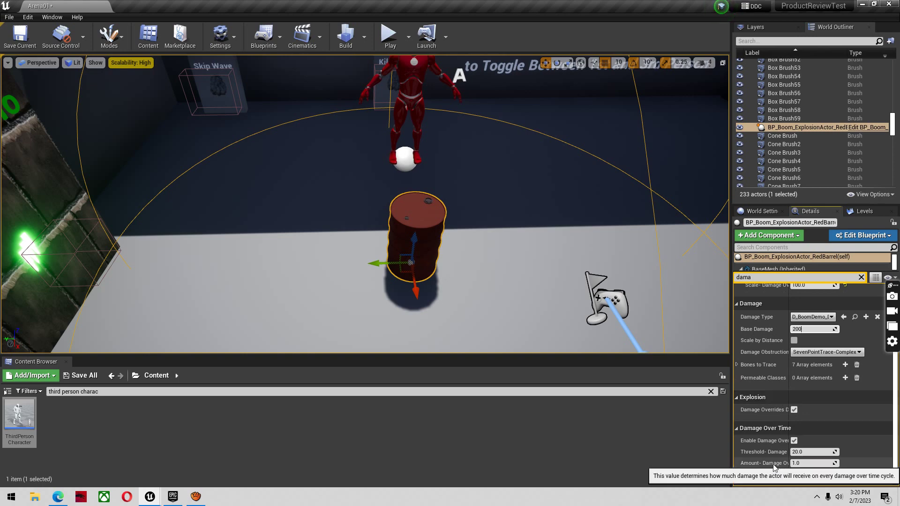
type("50")
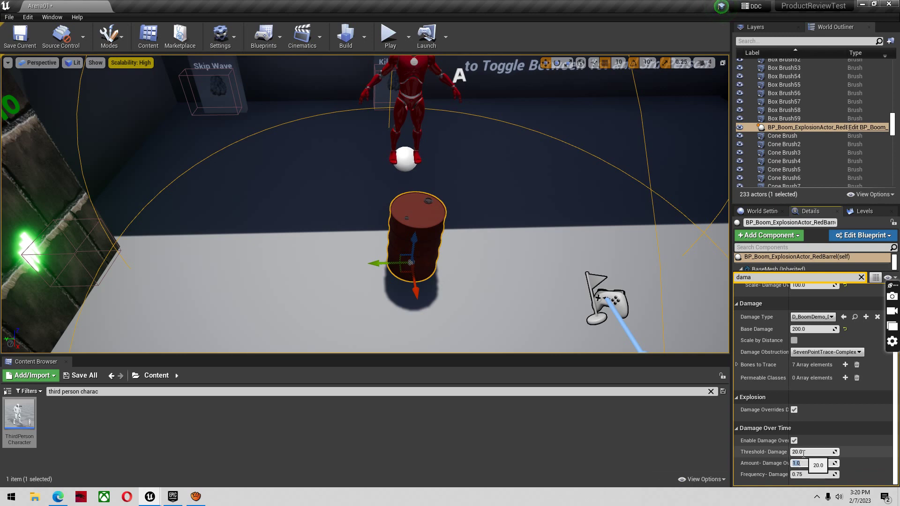
key("Return")
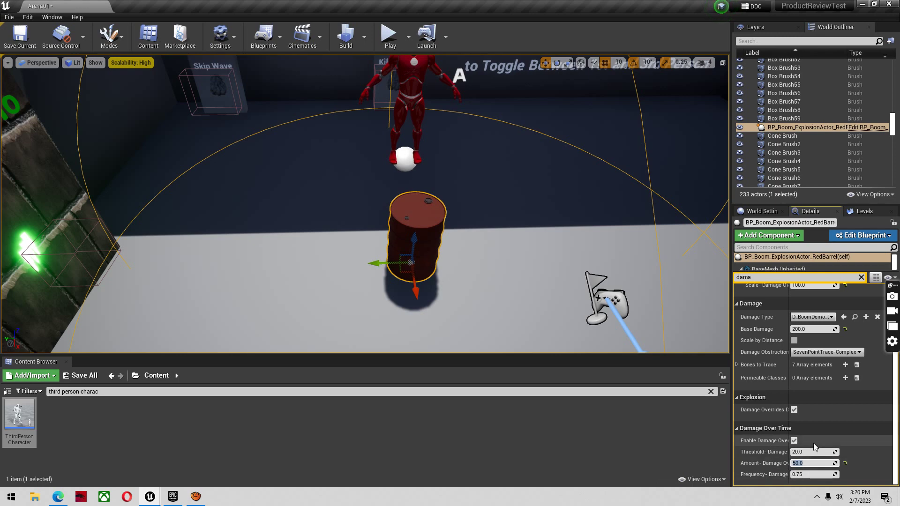
left_click(30, 50)
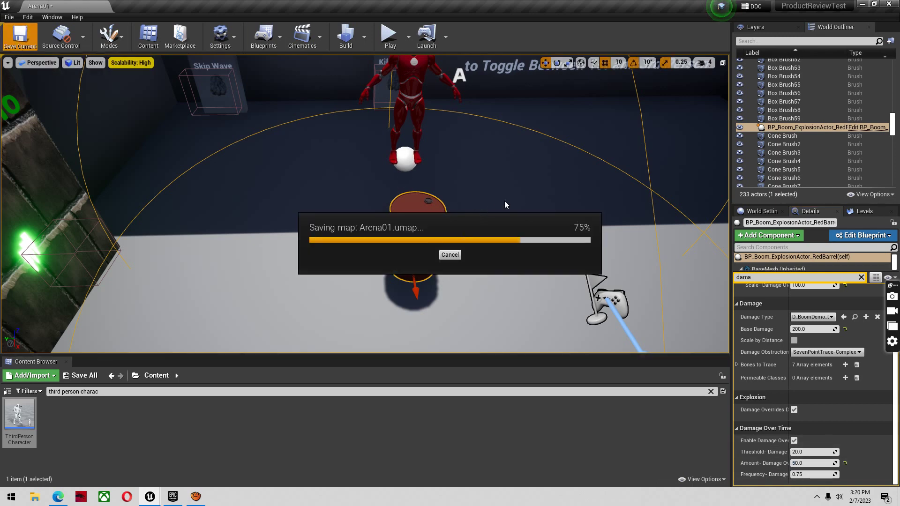
Move the red barrel along the green axis, away from the boss spawner and past the farthest visible player start
key("s")
right_click_drag(505, 201, 529, 201)
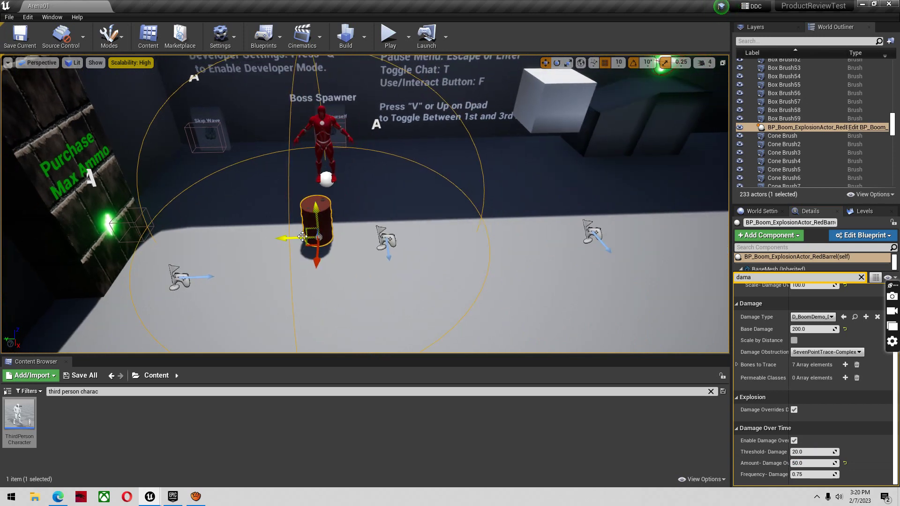
left_click_drag(303, 236, 692, 226)
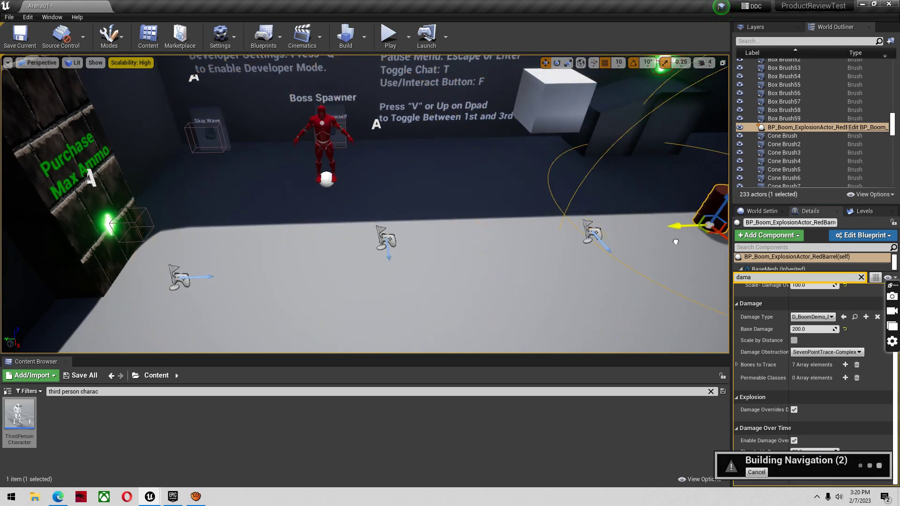
Play-test the level by approaching the red barrel, shooting it at close range and backing away, and end the session
left_click(388, 41)
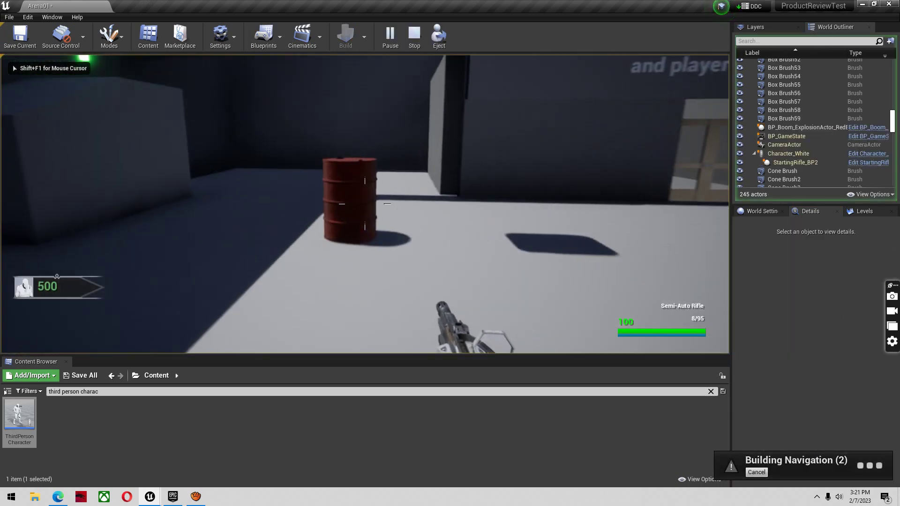
key("w")
left_click(365, 204)
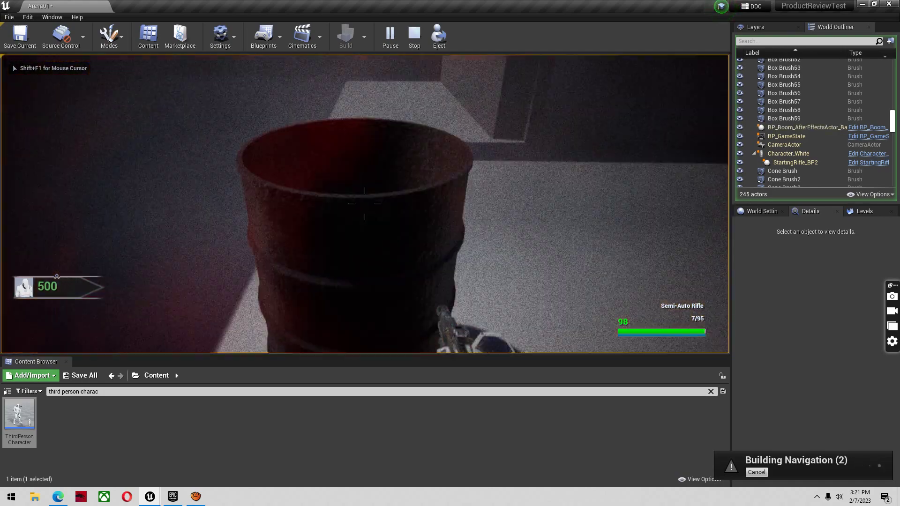
key("s")
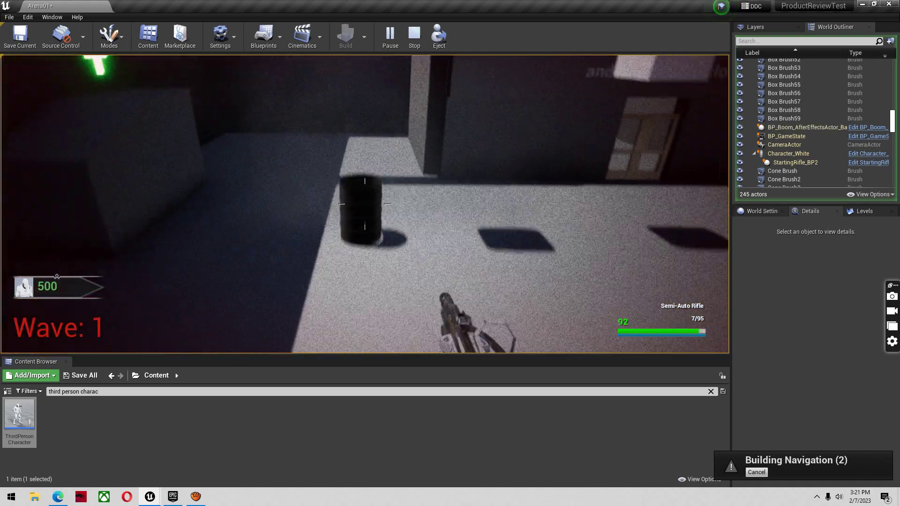
key("Escape")
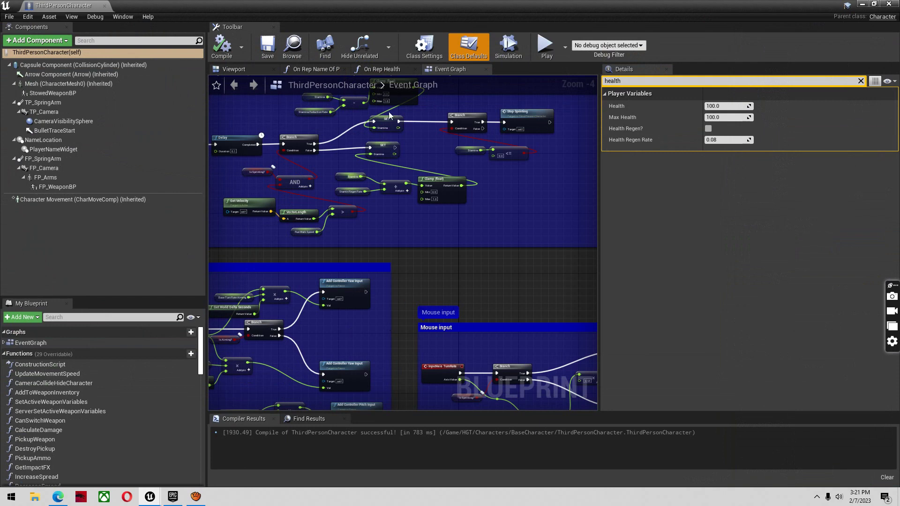
left_click(866, 4)
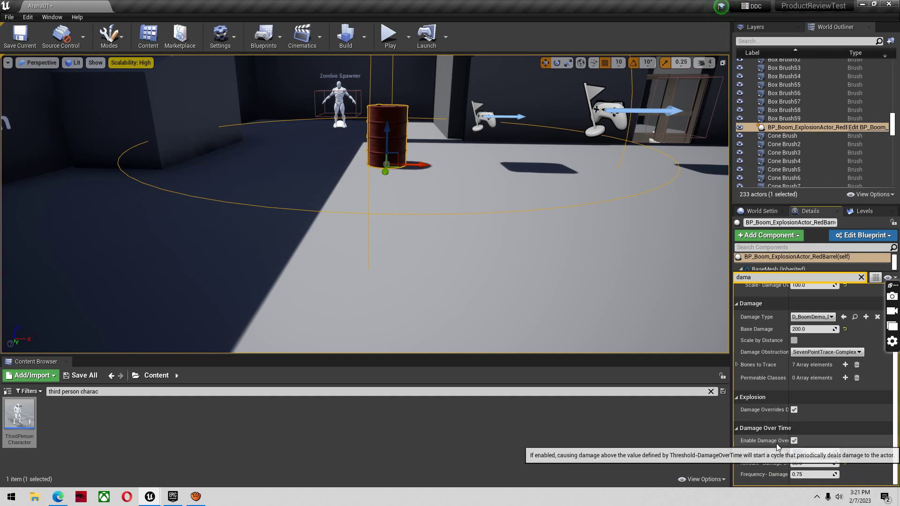
Set the red barrel's critical damage threshold to 20
scroll(777, 447, "up", 5)
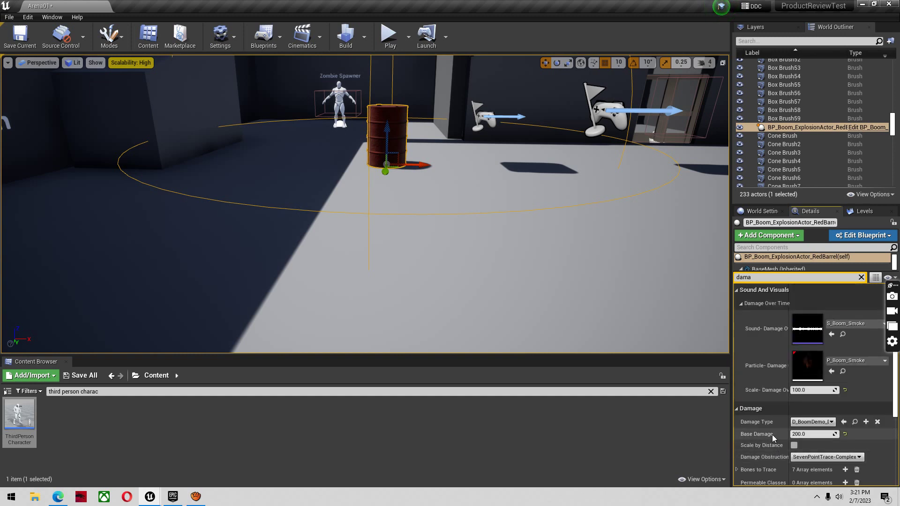
scroll(765, 407, "up", 2)
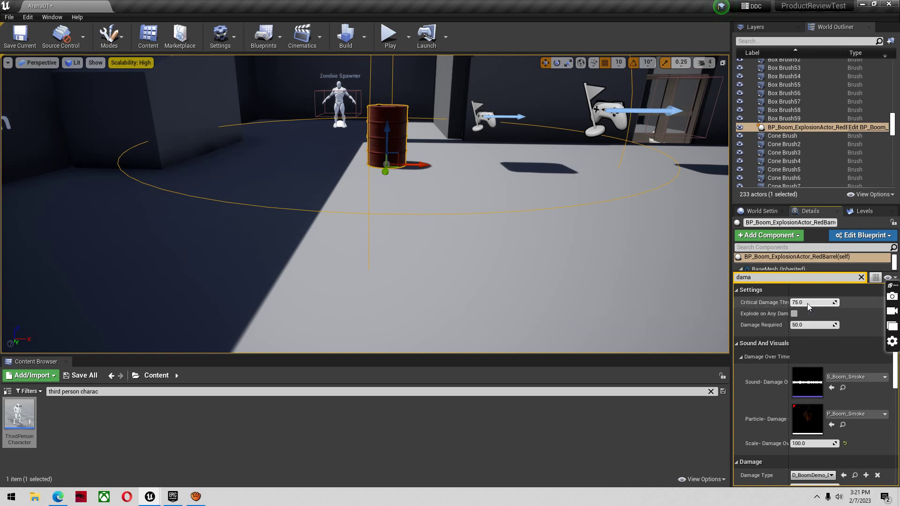
key("Return")
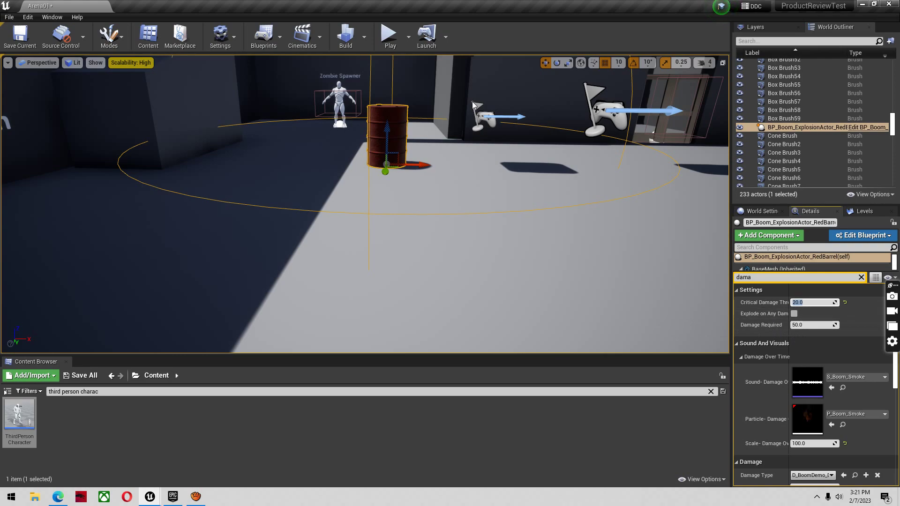
Play-test the new critical damage threshold by shooting the red barrel up close, and end the session
key("alt+p")
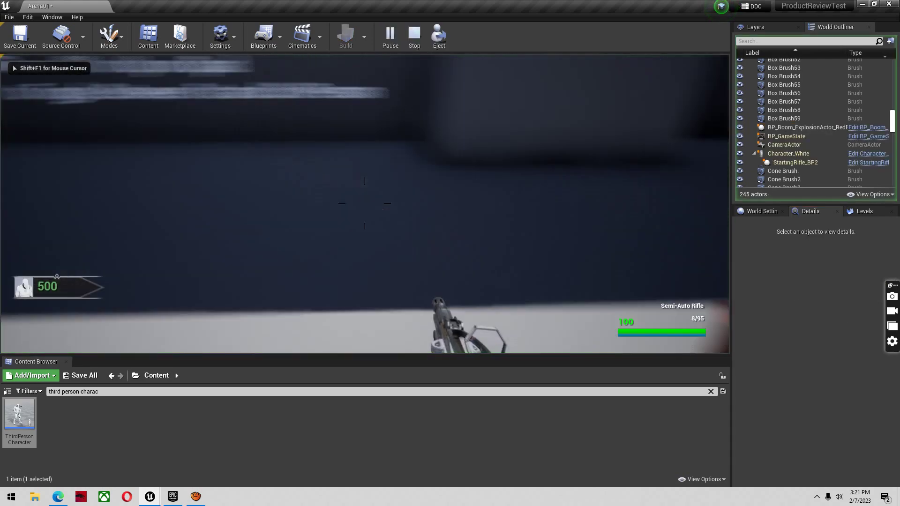
left_click(365, 204)
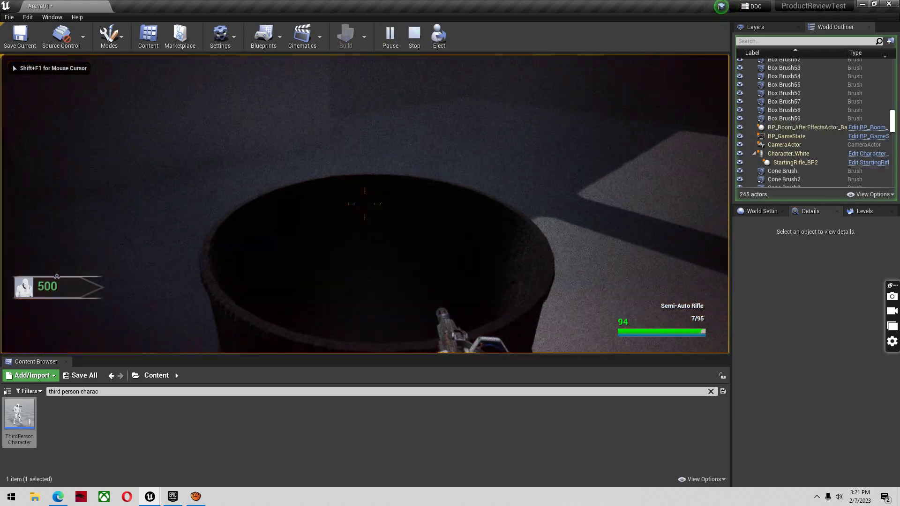
key("s")
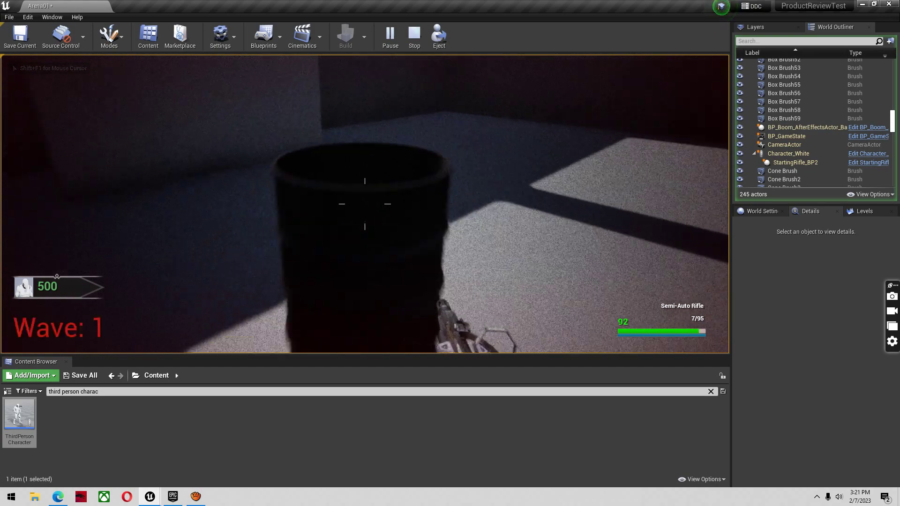
key("Escape")
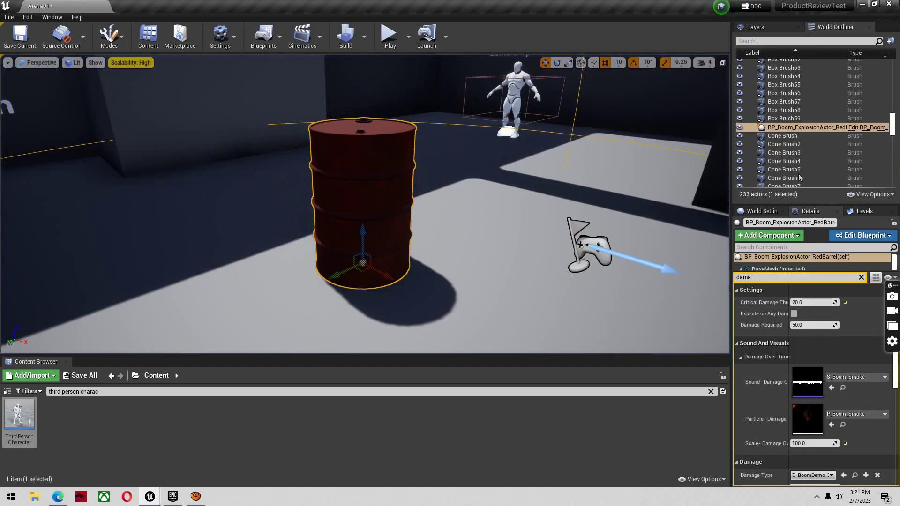
Examine the red barrel's components, including DamageOverTimeParticle, and the barrel's own damage type and effect settings
scroll(780, 264, "down", 1)
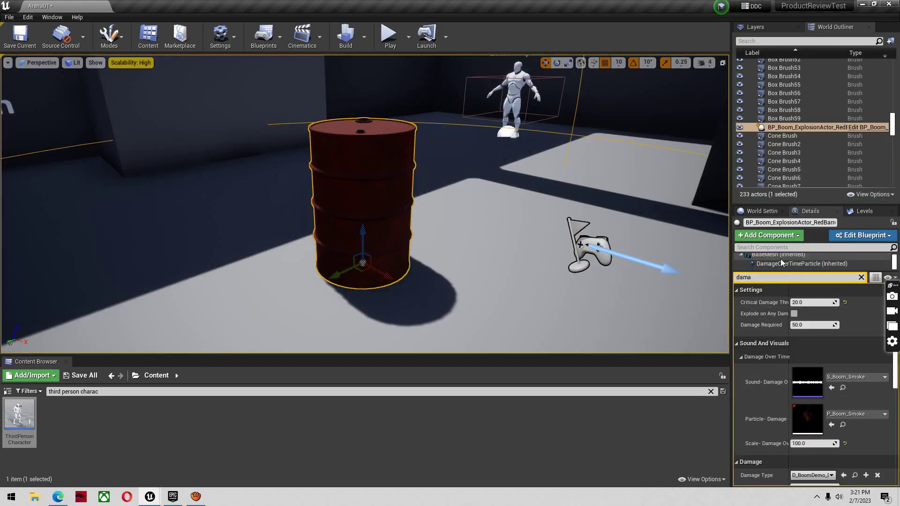
scroll(781, 259, "up", 1)
scroll(796, 305, "down", 2)
scroll(797, 261, "down", 1)
scroll(797, 260, "down", 1)
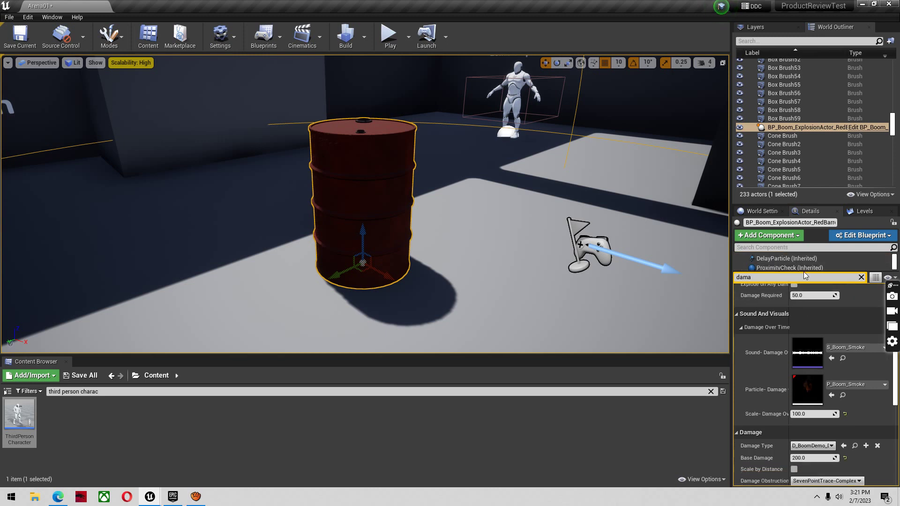
left_click(800, 264)
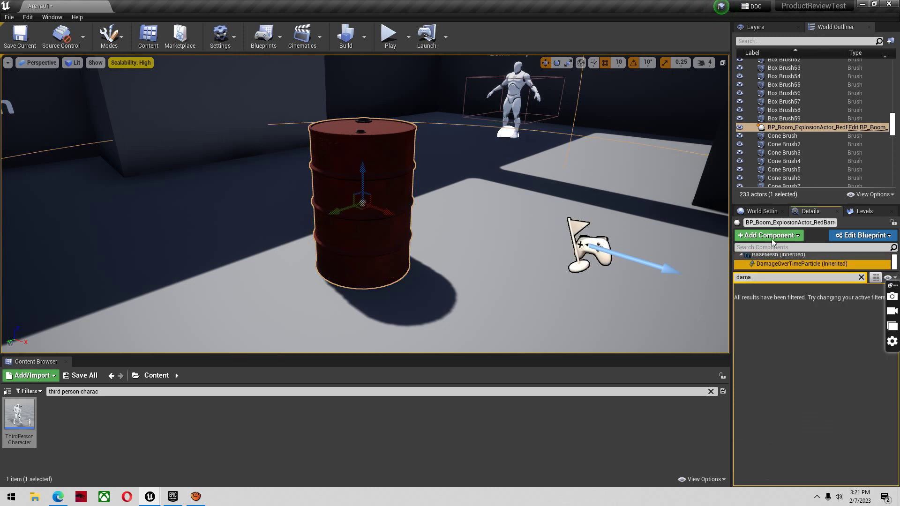
left_click(781, 258)
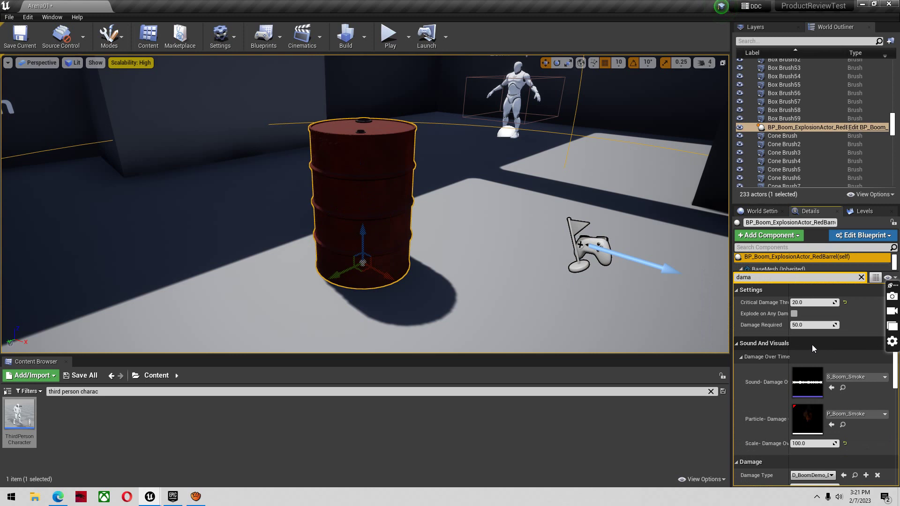
scroll(767, 358, "down", 3)
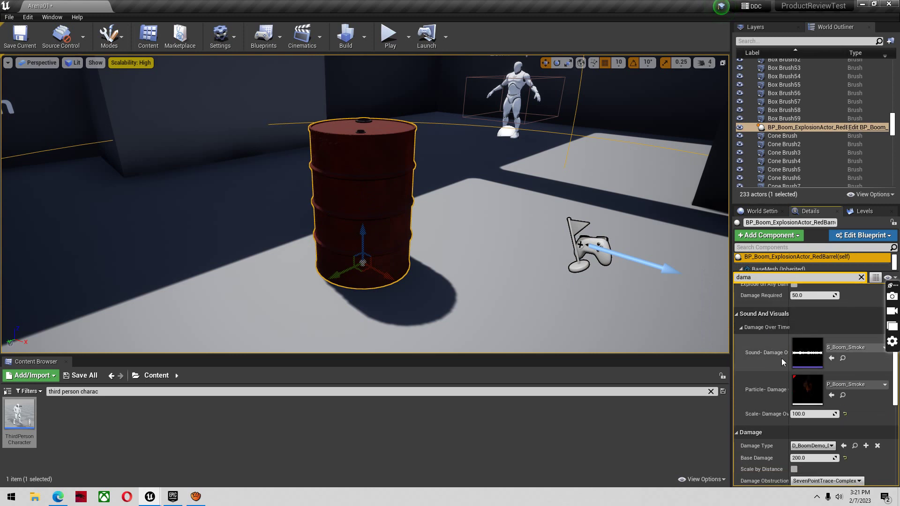
scroll(789, 408, "down", 1)
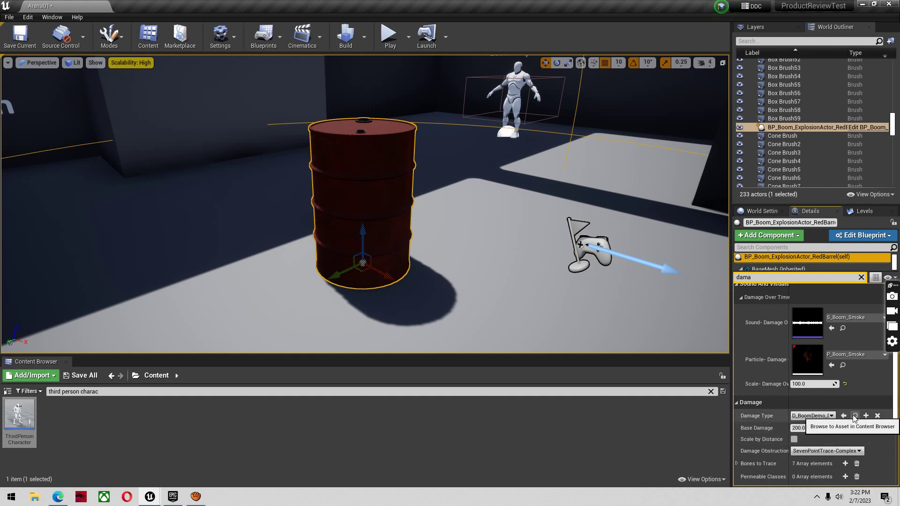
Set the red barrel's damage-over-time threshold and amount to 444 each
scroll(772, 437, "down", 3)
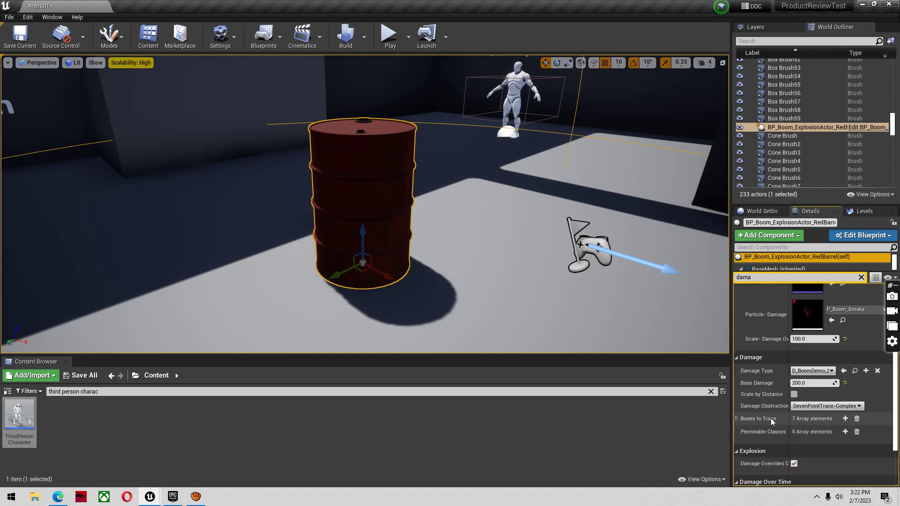
scroll(812, 404, "down", 3)
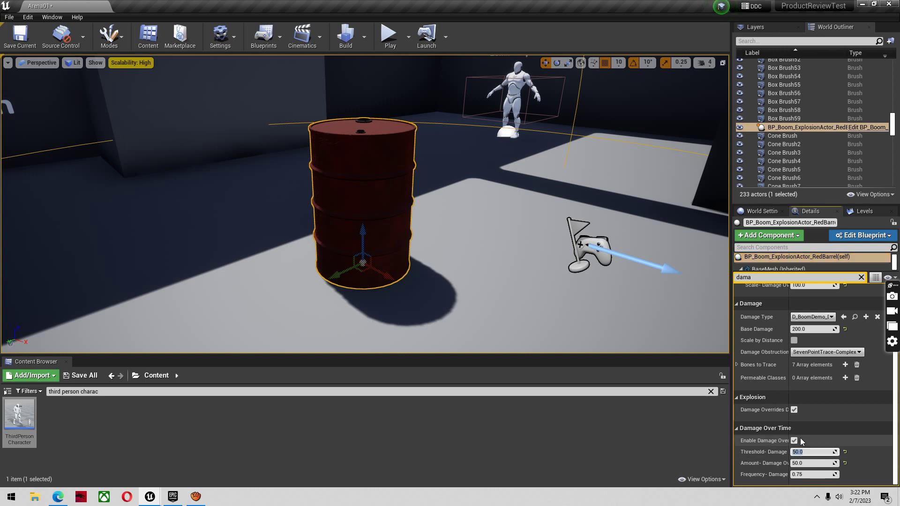
type("444")
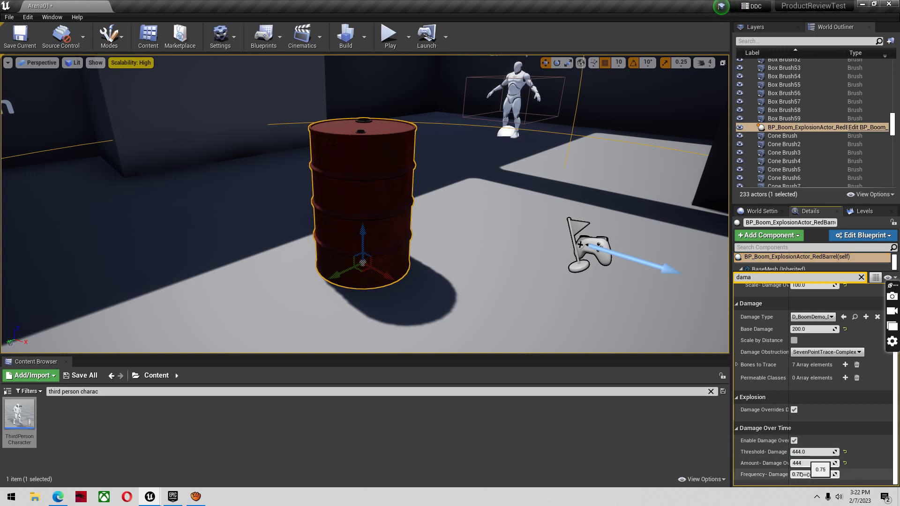
Play-test the new damage-over-time values by shooting the red barrel, end the session, and open the ThirdPersonCharacter blueprint
left_click(389, 36)
key("w")
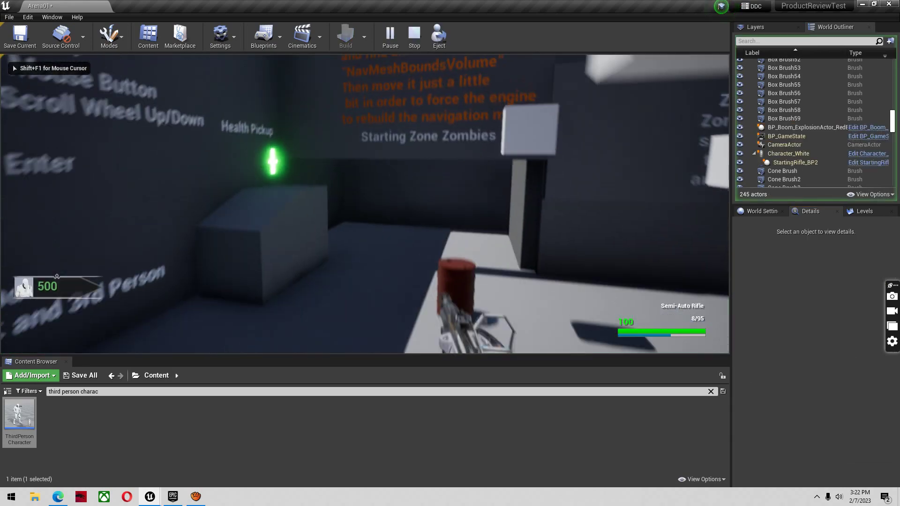
left_click(364, 204)
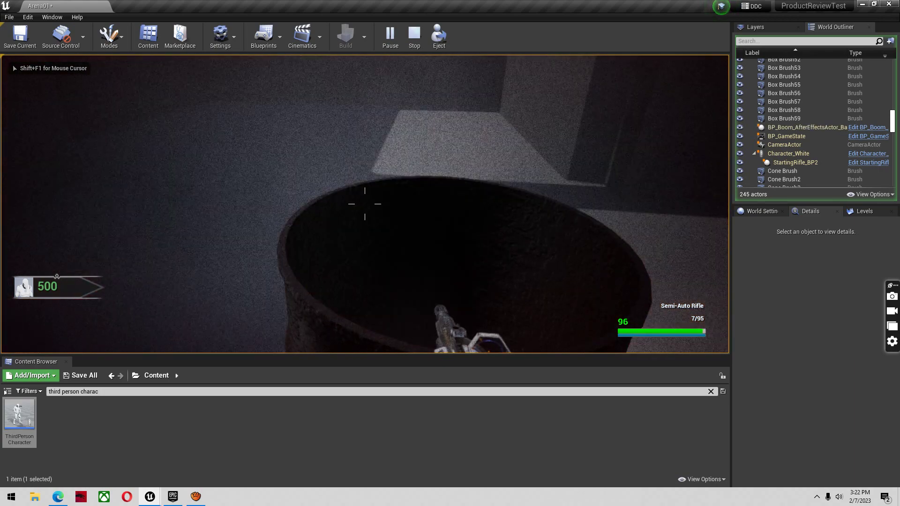
key("Escape")
double_click(19, 415)
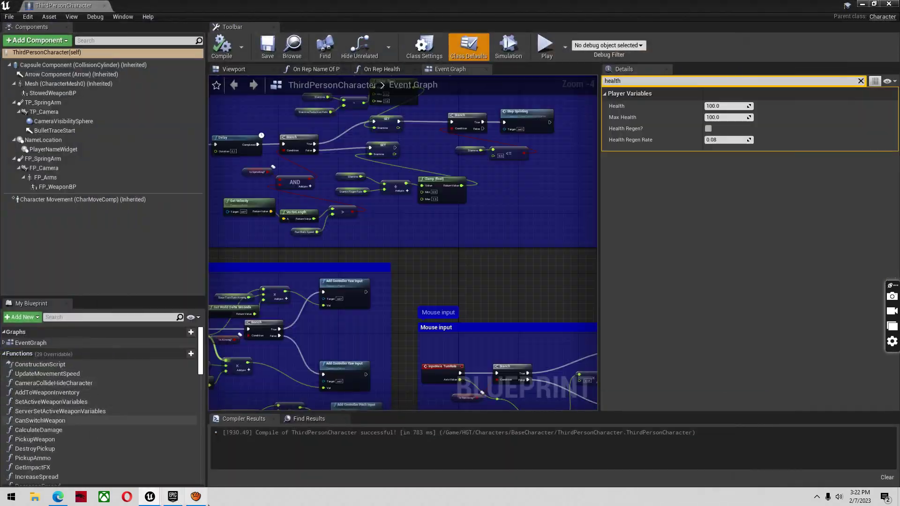
left_click(196, 497)
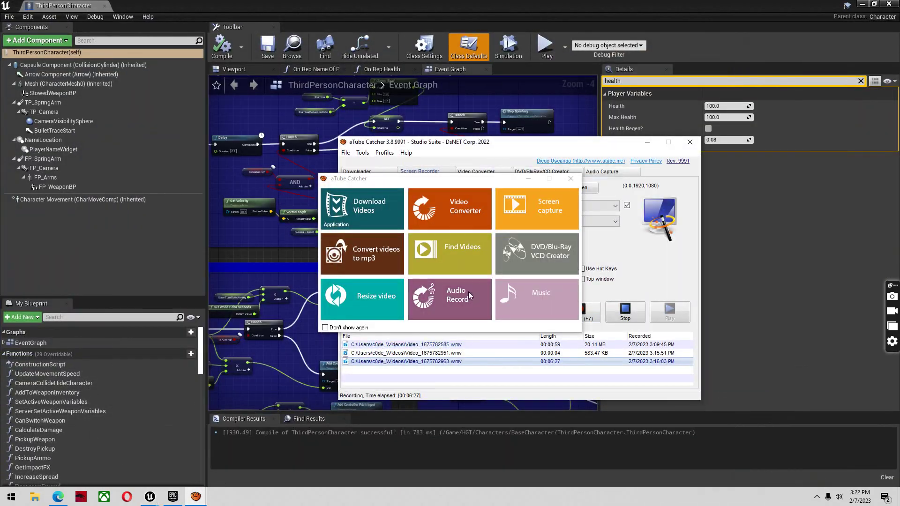
left_click(530, 180)
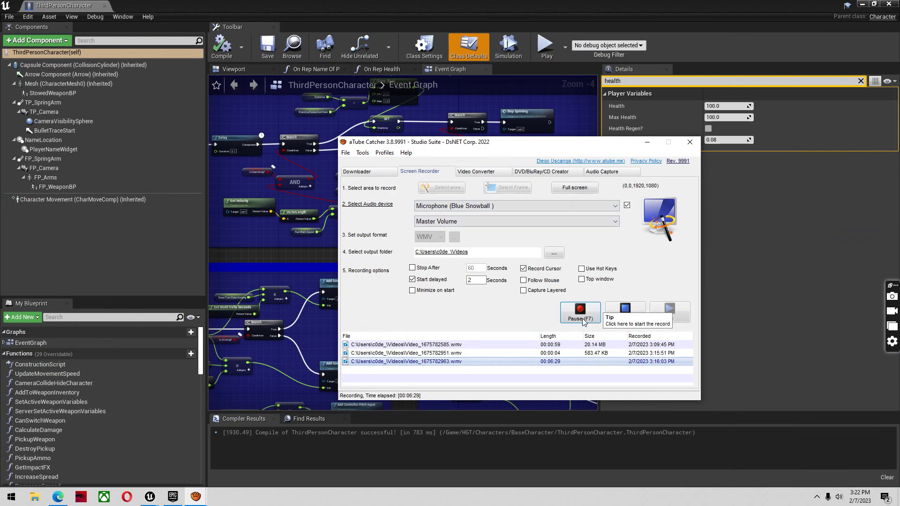
left_click(582, 318)
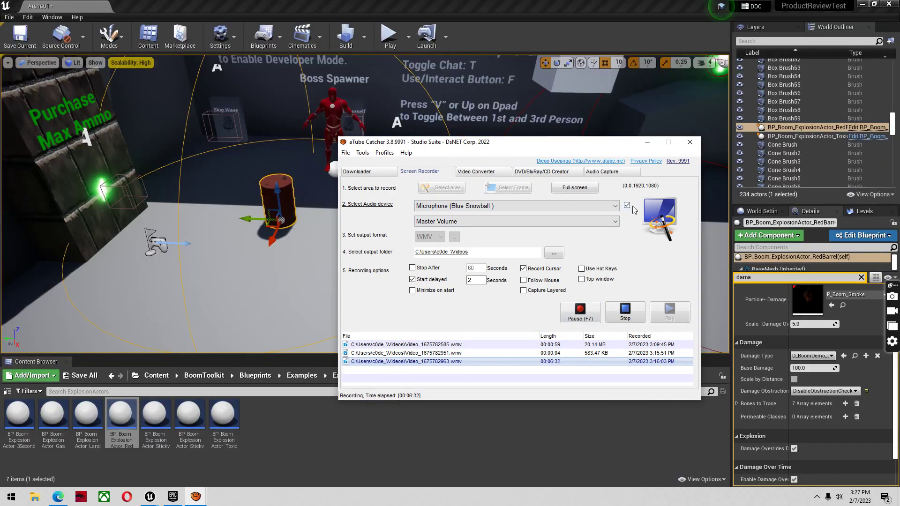
left_click(647, 142)
Select the green toxic barrel to view its damage settings, and play-test the level by shooting that barrel at close range
right_click_drag(571, 193, 599, 195)
left_click_drag(563, 178, 594, 190)
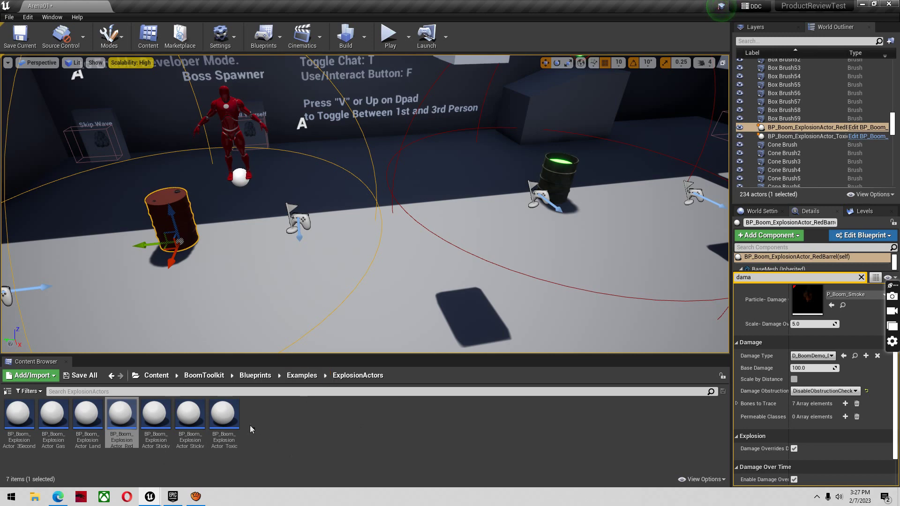
left_click(567, 188)
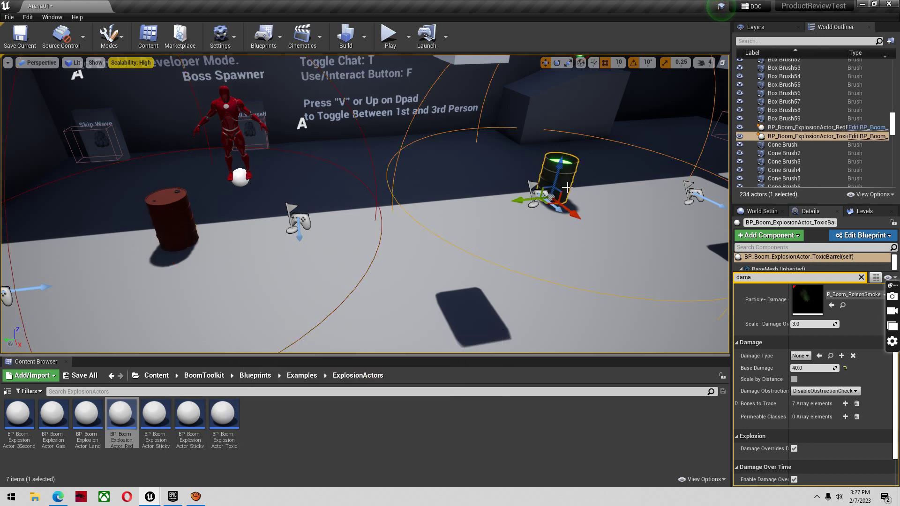
left_click(389, 45)
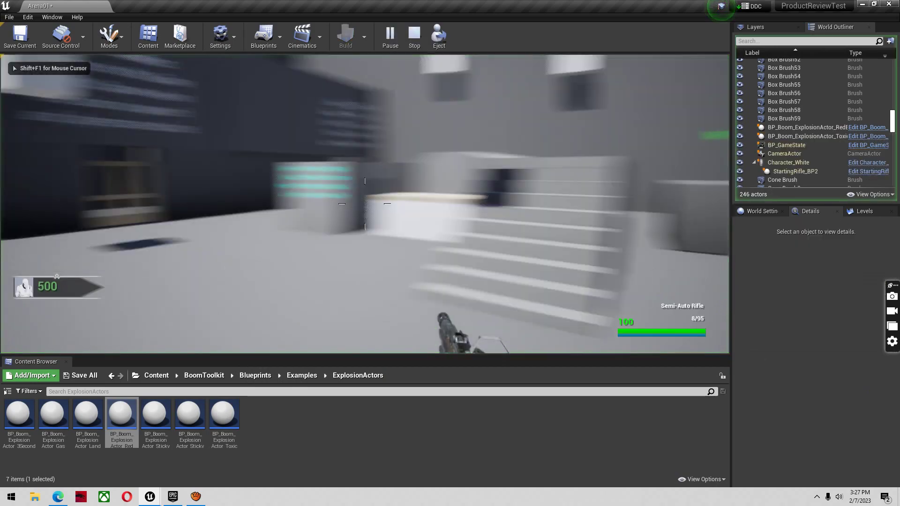
left_click(365, 203)
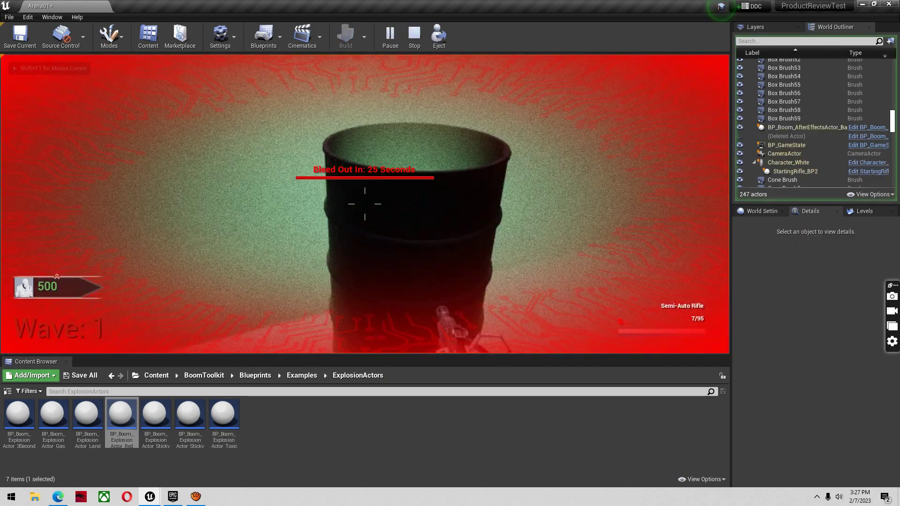
key("Escape")
Delete the red barrel near the boss spawner and place a fresh red barrel explosion actor on the floor in its place
scroll(437, 191, "down", 8)
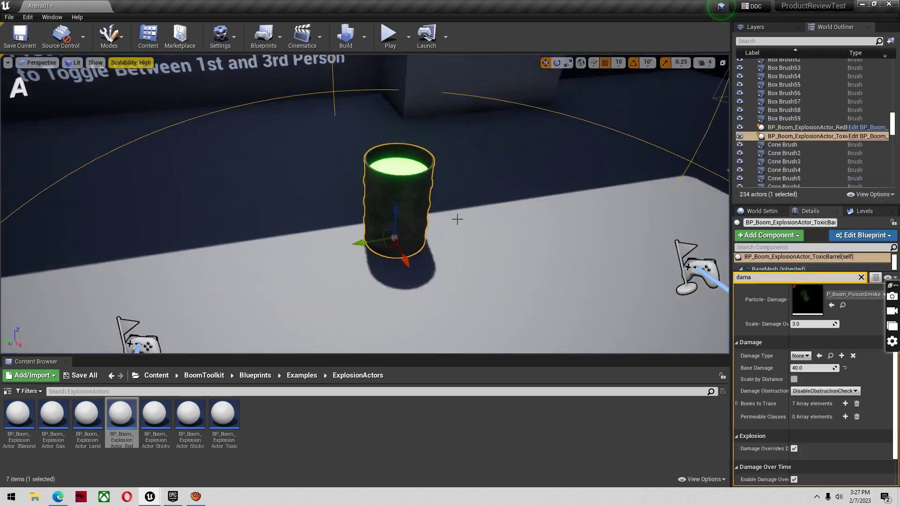
right_click_drag(394, 207, 282, 215)
left_click(232, 202)
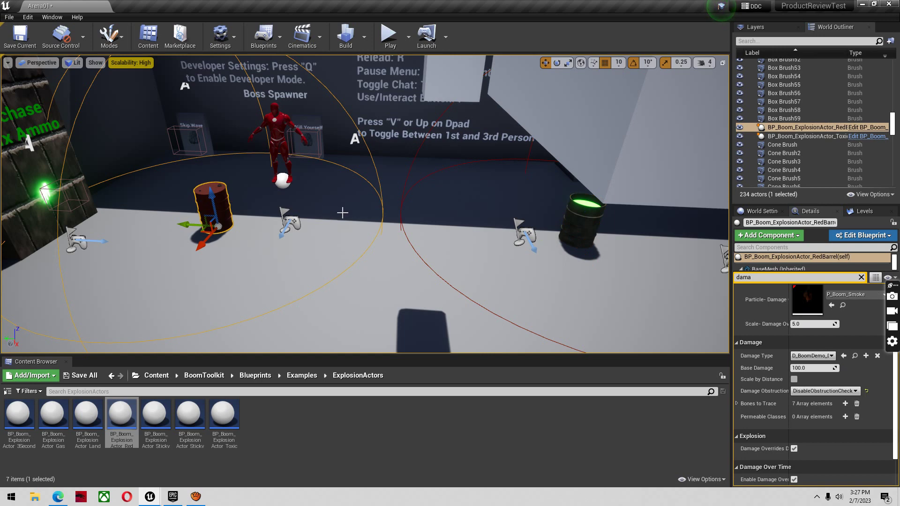
key("w")
right_click_drag(343, 213, 322, 227)
key("Delete")
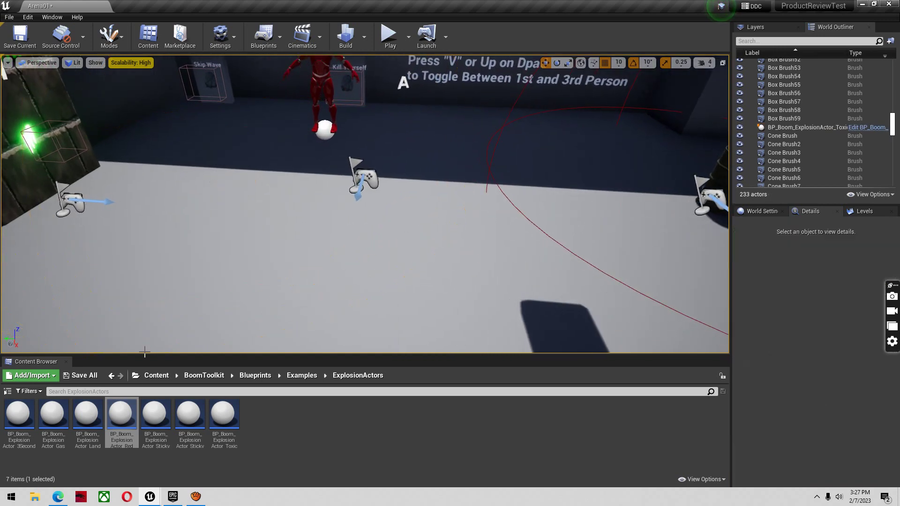
left_click_drag(121, 415, 196, 222)
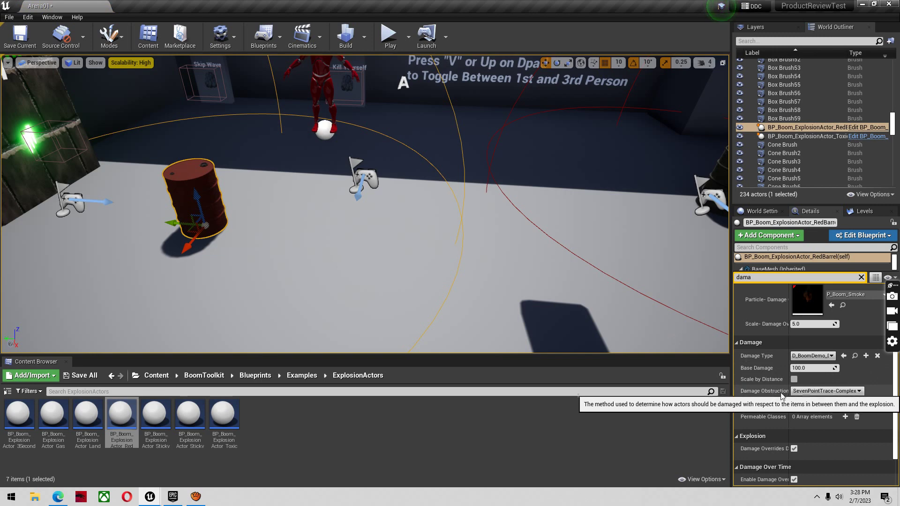
Check the toxic barrel's damage obstruction method and set the red barrel's to DisableObstructionCheck
right_click_drag(519, 164, 497, 164)
left_click(562, 144)
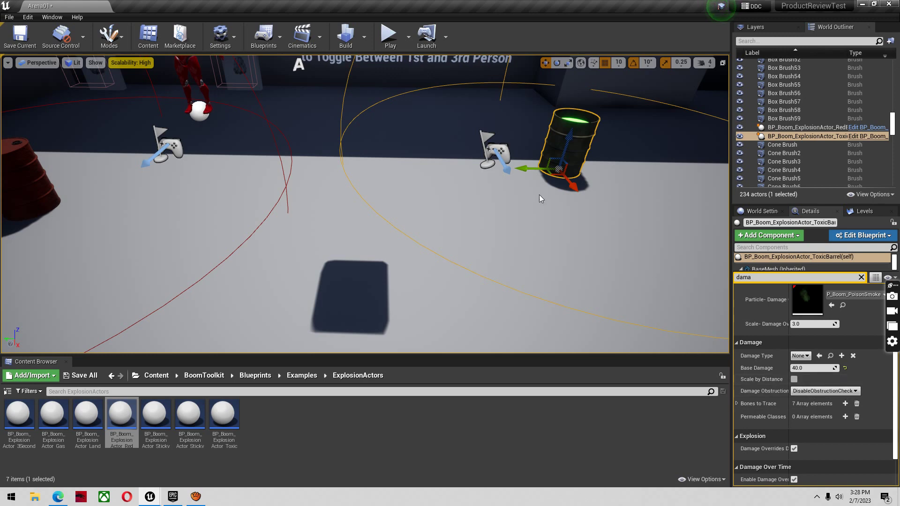
right_click_drag(540, 199, 540, 199)
left_click(296, 166)
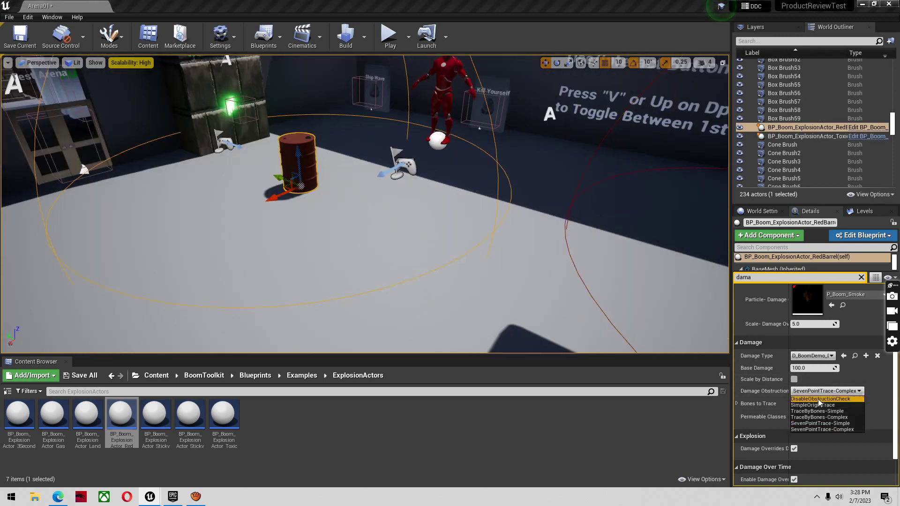
left_click(820, 399)
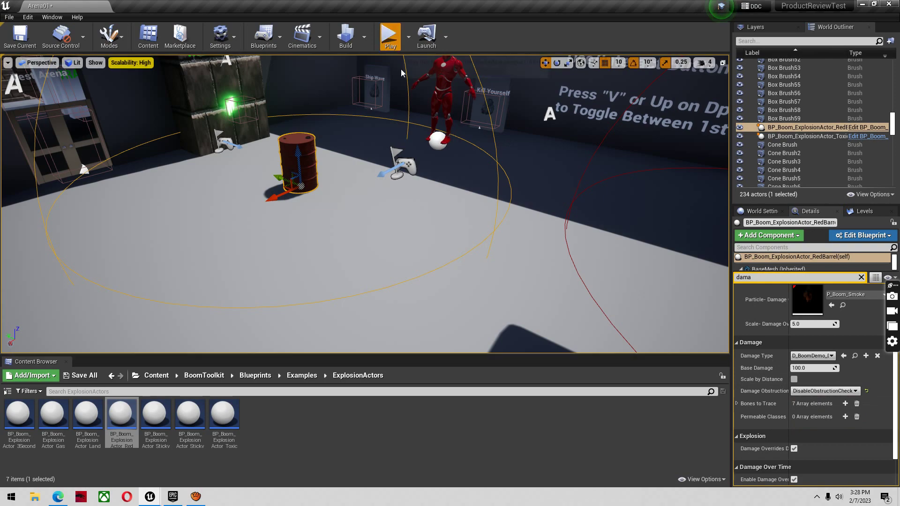
Play-test the level by shooting the red barrel at close range, and end the session
left_click(390, 36)
key("w")
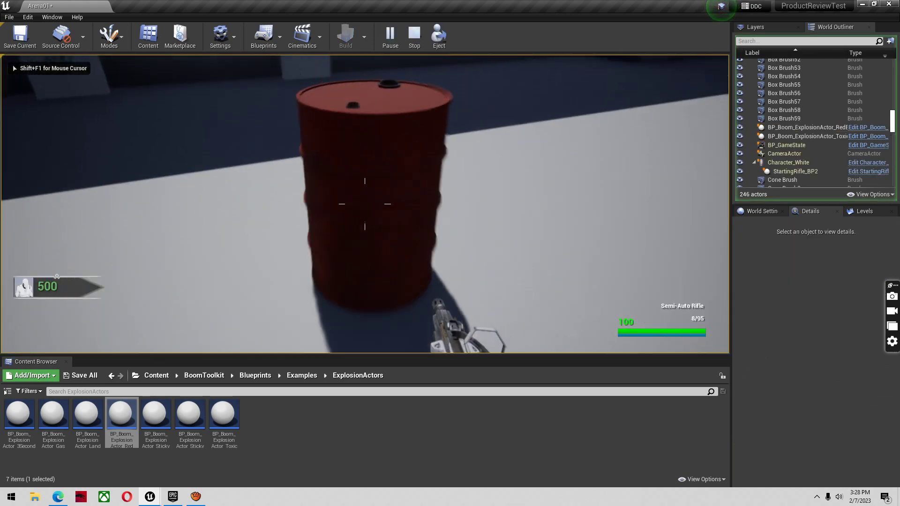
left_click(365, 204)
key("Escape")
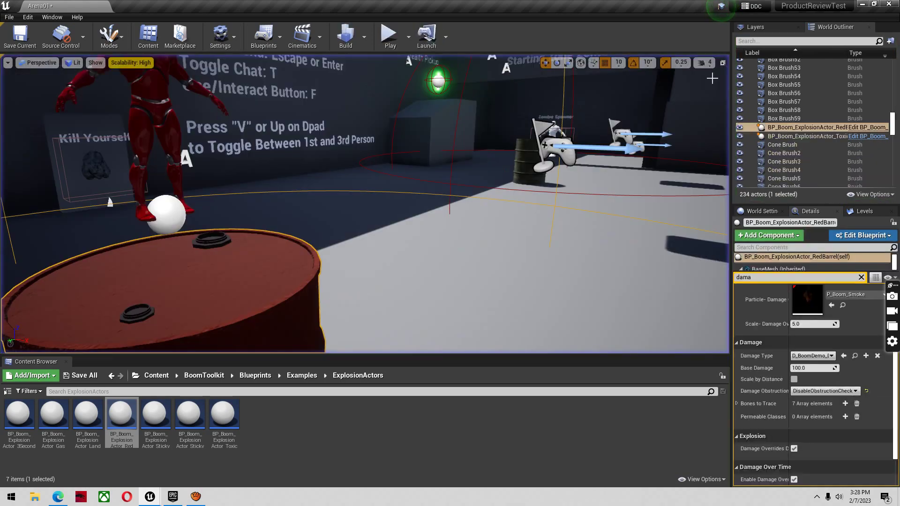
Delete the toxic barrel and move the red barrel across the floor towards the zombie spawner
key("s")
right_click_drag(493, 198, 485, 242)
left_click(469, 137)
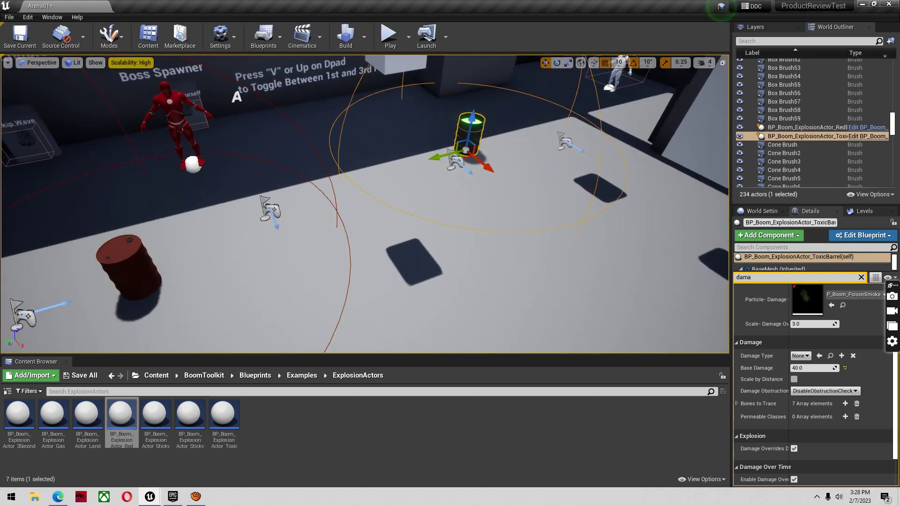
key("Delete")
left_click(141, 255)
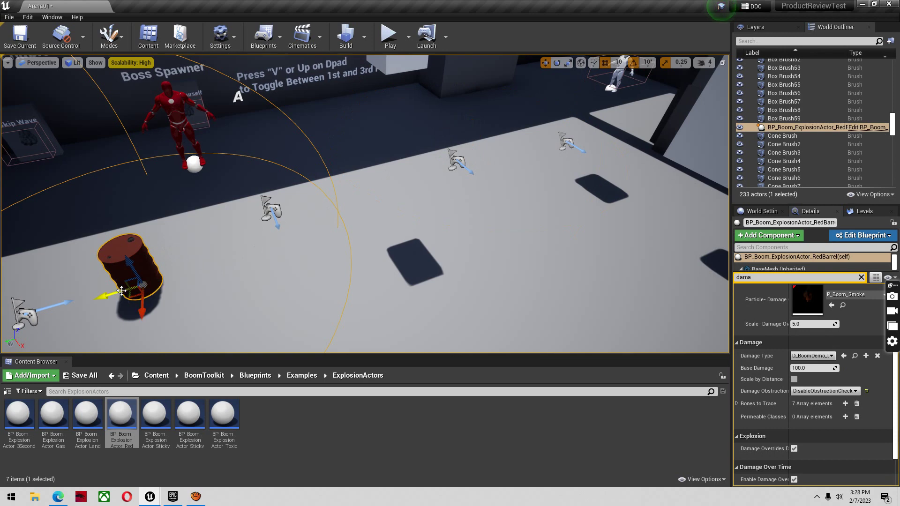
left_click_drag(535, 179, 524, 178)
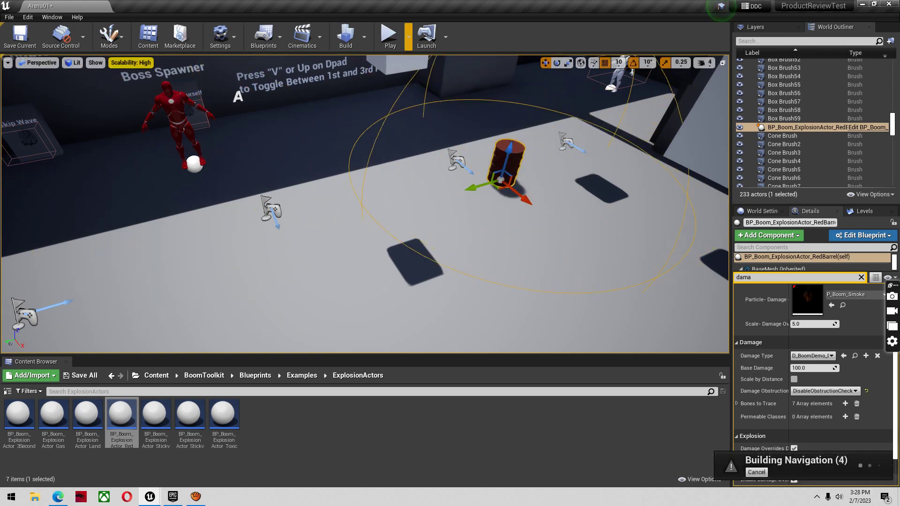
Start a play session, back away from the red barrel, and wait for the wave 1 zombies to approach it
left_click(390, 37)
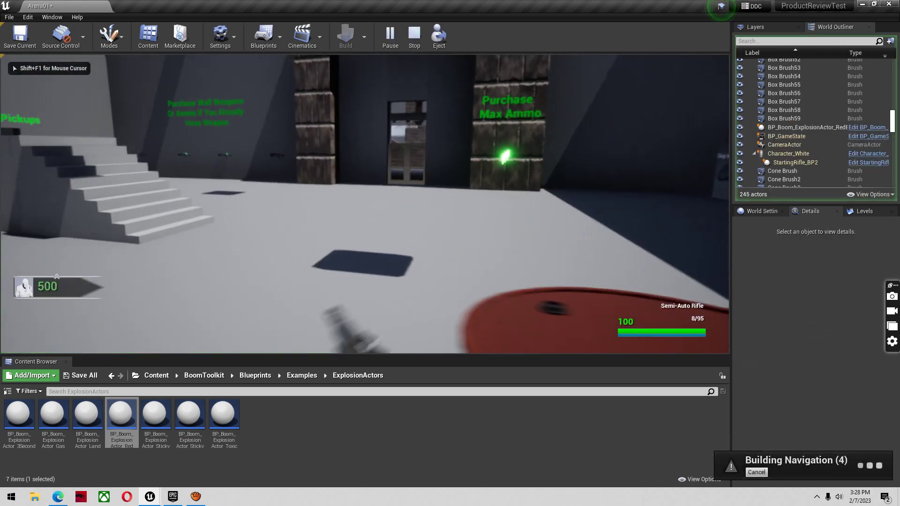
key("s")
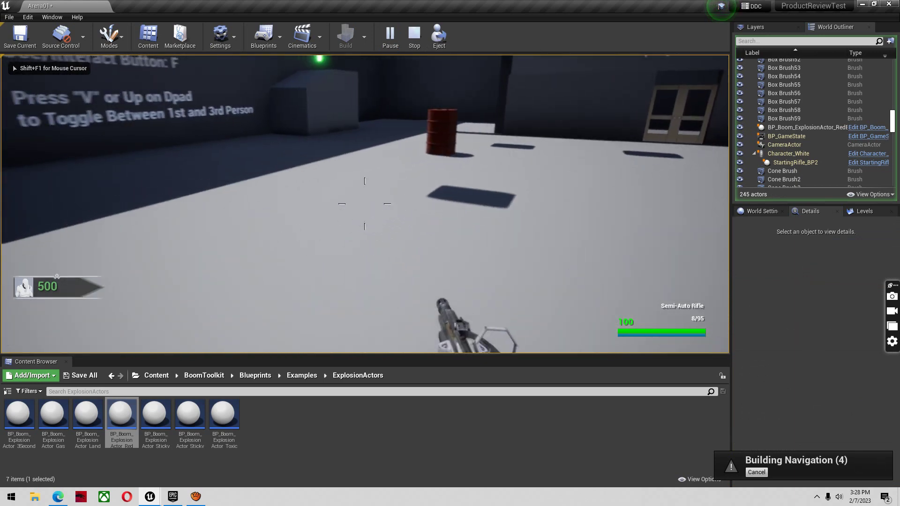
key("w")
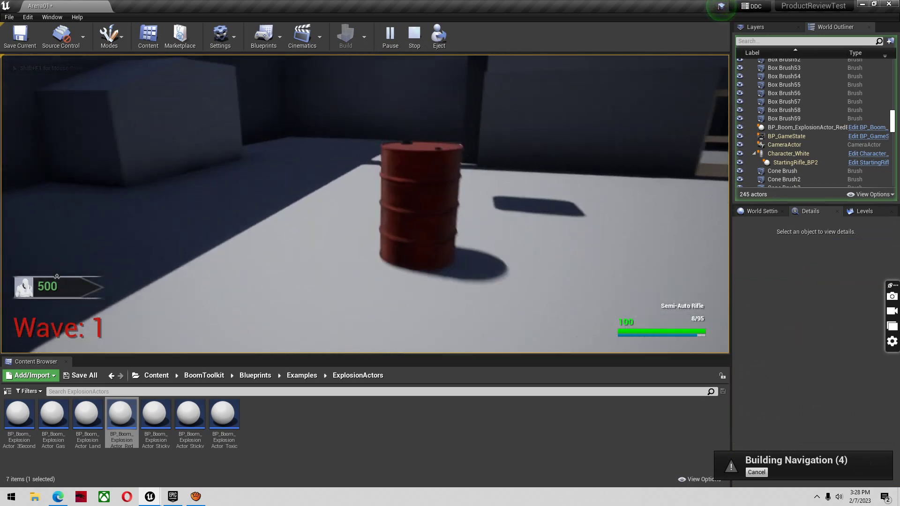
key("s")
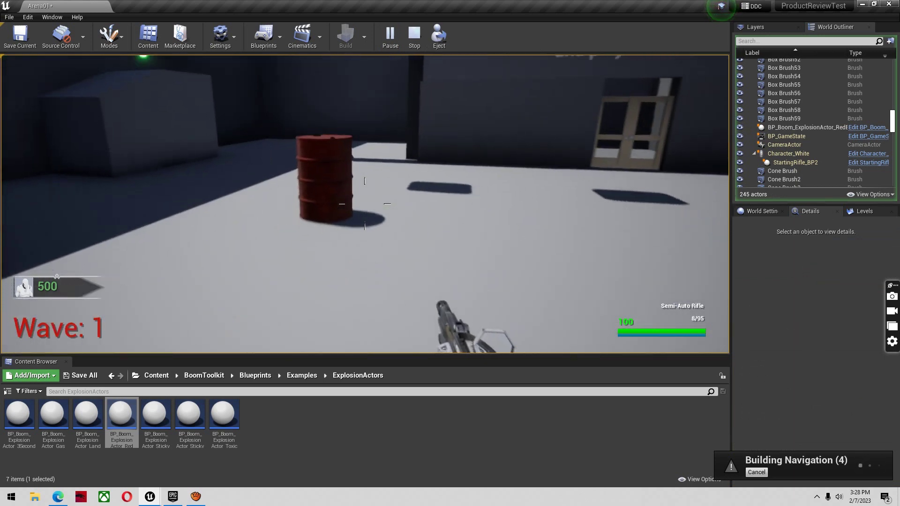
key("s")
key("a")
key("d")
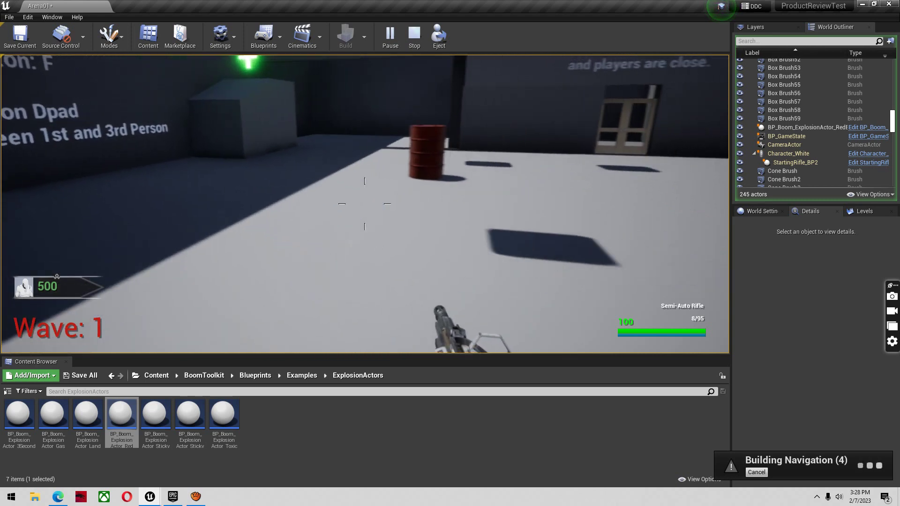
key("w")
key("s")
key("w")
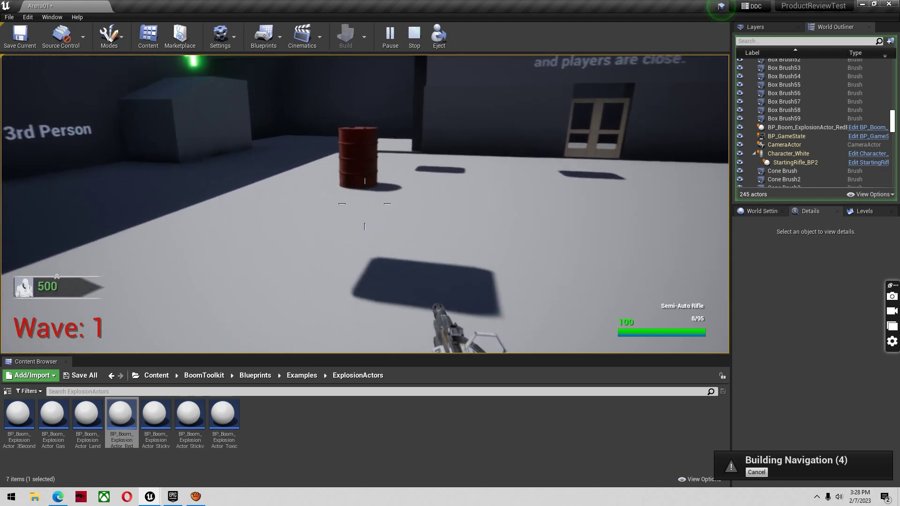
key("a")
key("s")
key("d")
key("s")
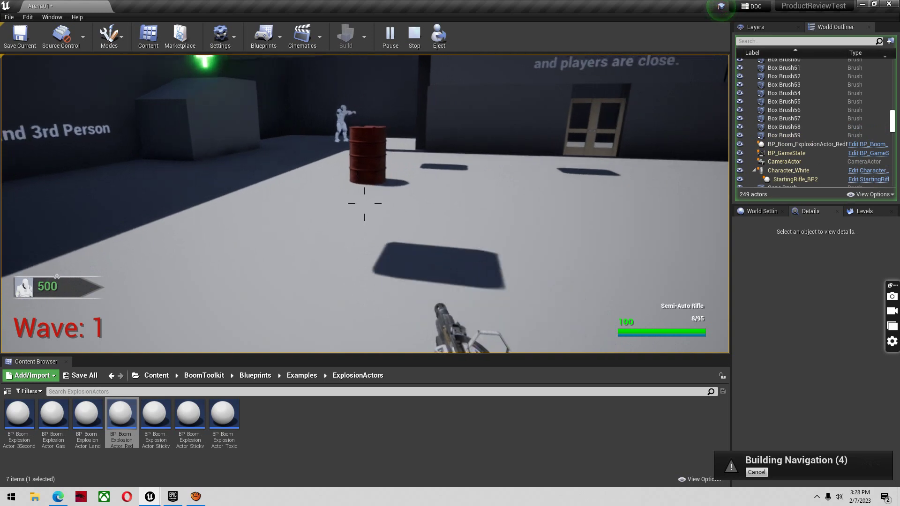
key("a")
key("w")
key("d")
key("s")
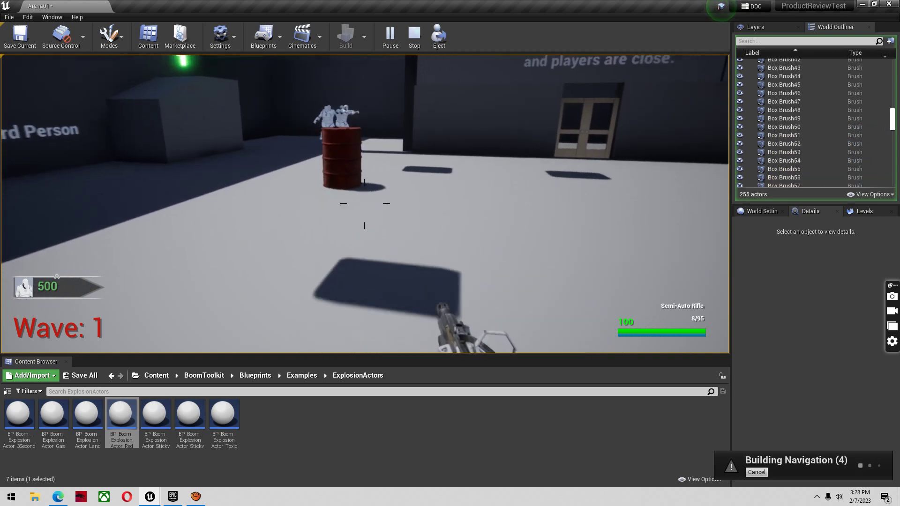
key("s")
key("a")
key("w")
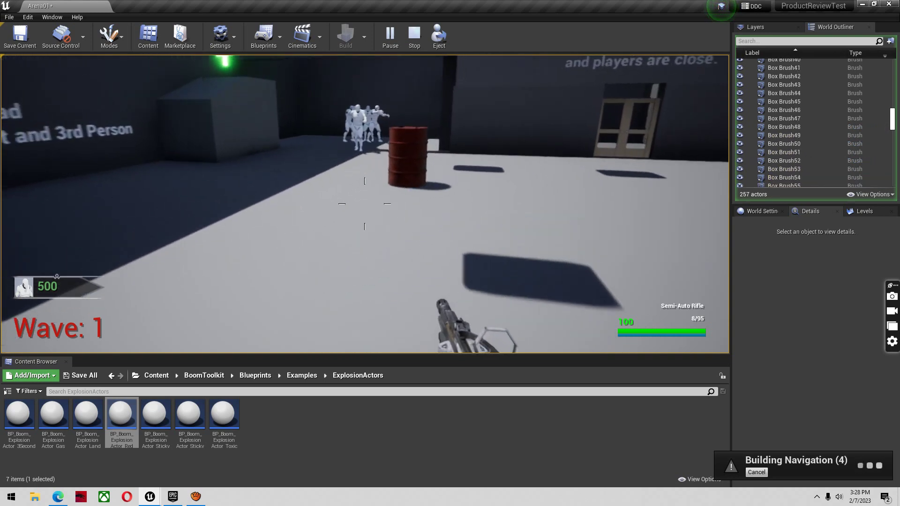
key("d")
key("s")
key("s")
key("a")
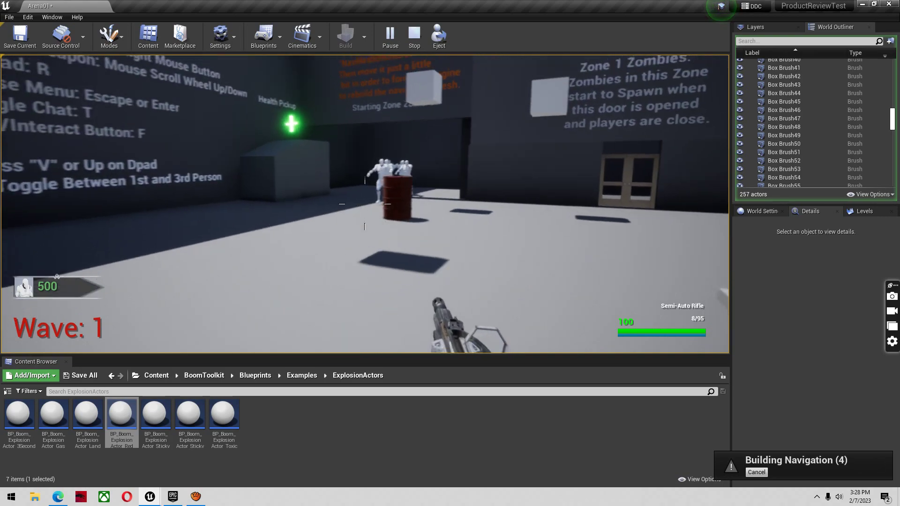
Aim down the rifle's sights, shoot the red barrel beside the zombies, and end the play session
right_click(365, 204)
key("w")
right_click(365, 204)
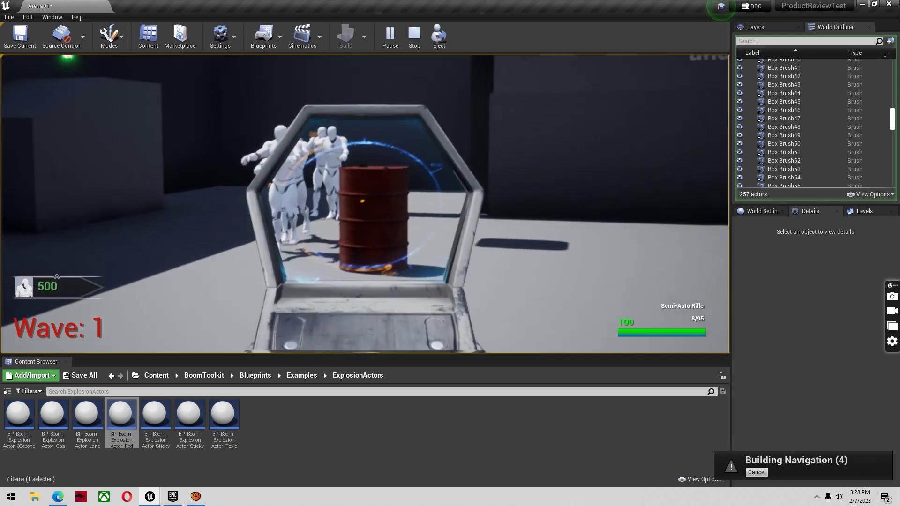
left_click(364, 204)
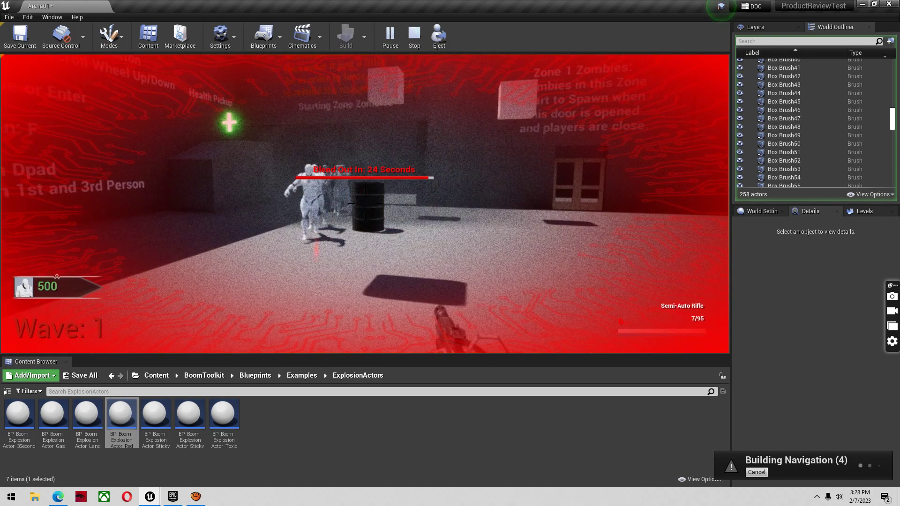
key("Escape")
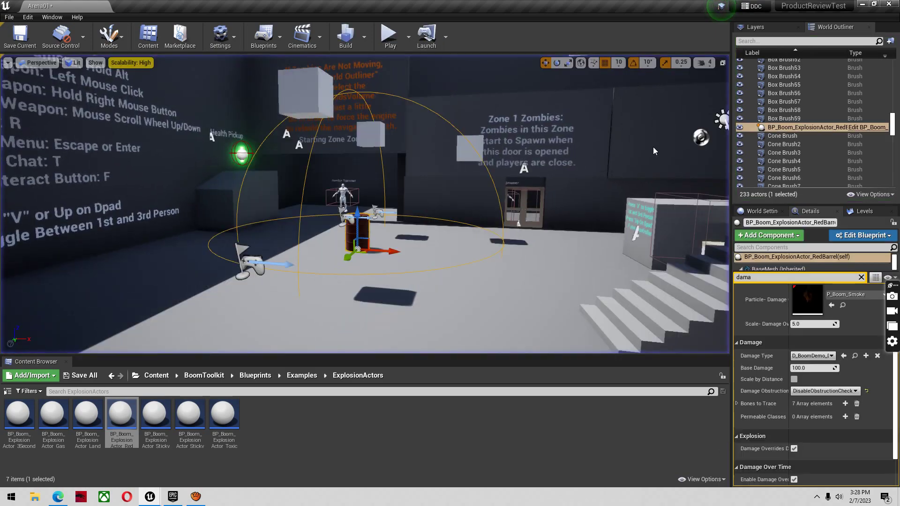
Select the zombie spawner beyond the red barrel to view its damage settings
key("w")
right_click_drag(586, 175, 559, 180)
key("w")
key("a")
key("d")
key("s")
key("w")
key("a")
left_click(396, 140)
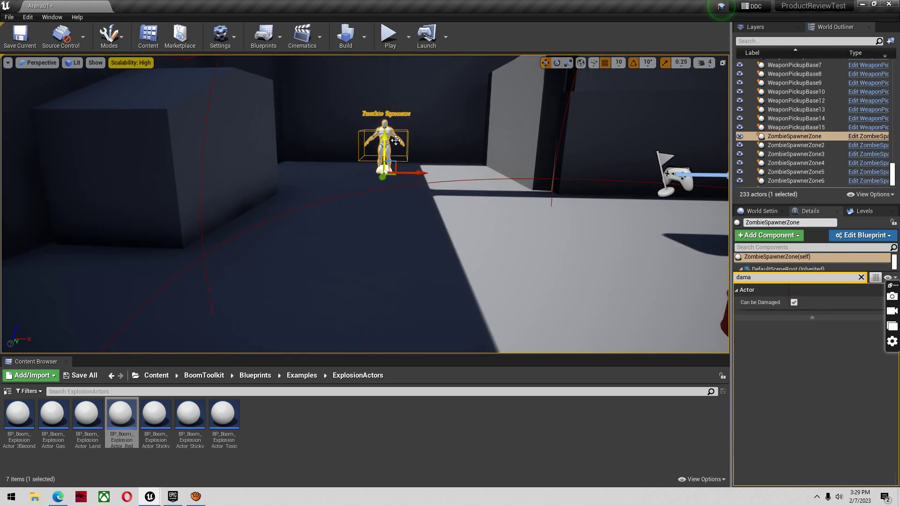
Select the red barrel, review its damage settings, and set its Base Damage to 200
key("d")
right_click_drag(584, 150, 589, 158)
key("s")
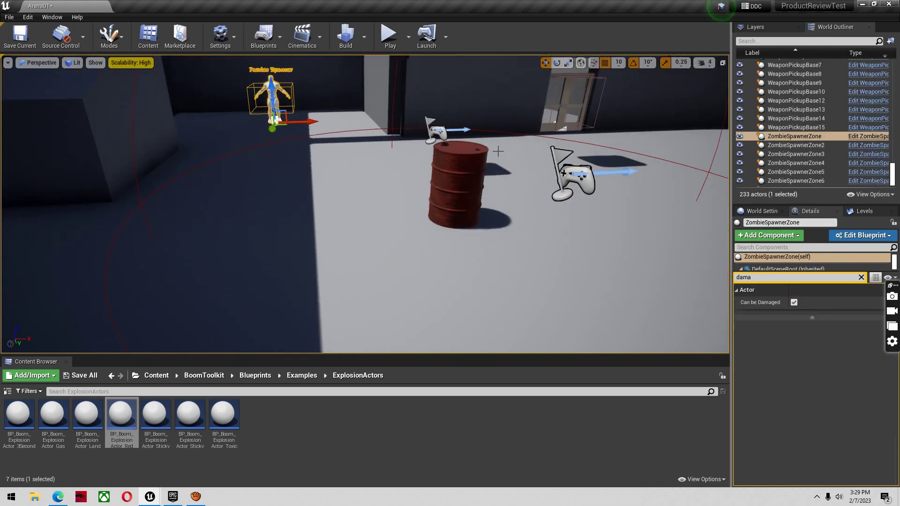
left_click(458, 160)
left_click_drag(559, 248, 465, 214)
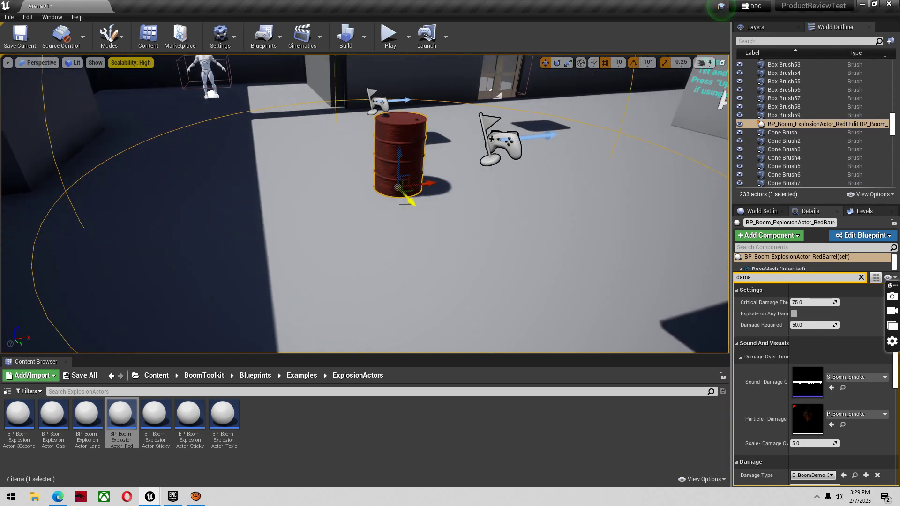
right_click_drag(405, 204, 378, 204)
key("w")
left_click_drag(489, 224, 474, 201)
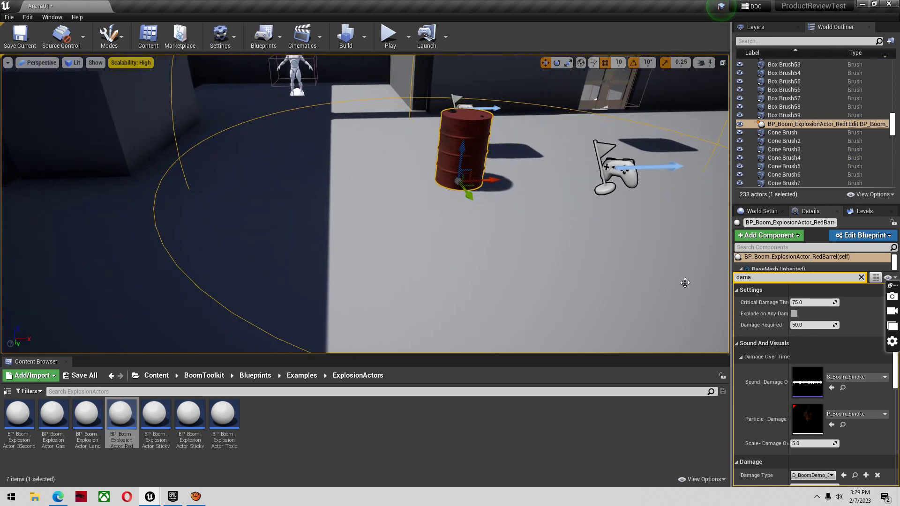
scroll(810, 323, "down", 8)
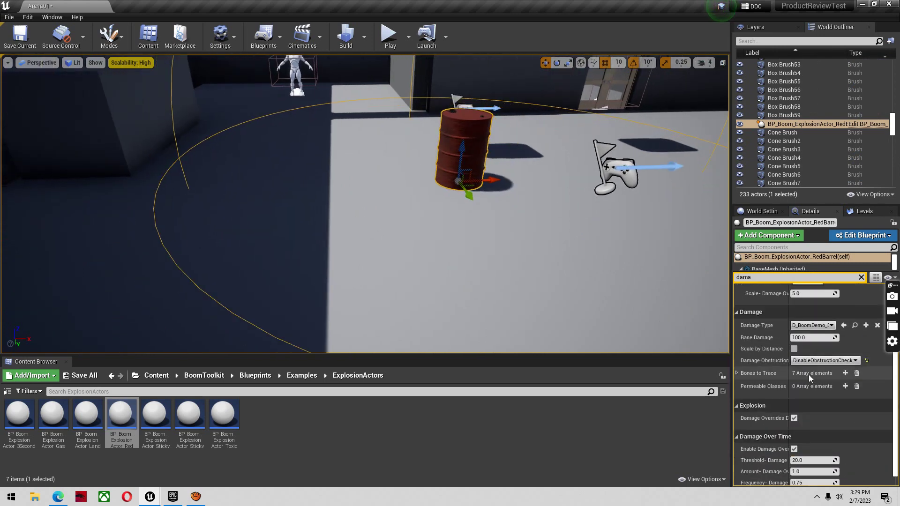
scroll(812, 378, "up", 5)
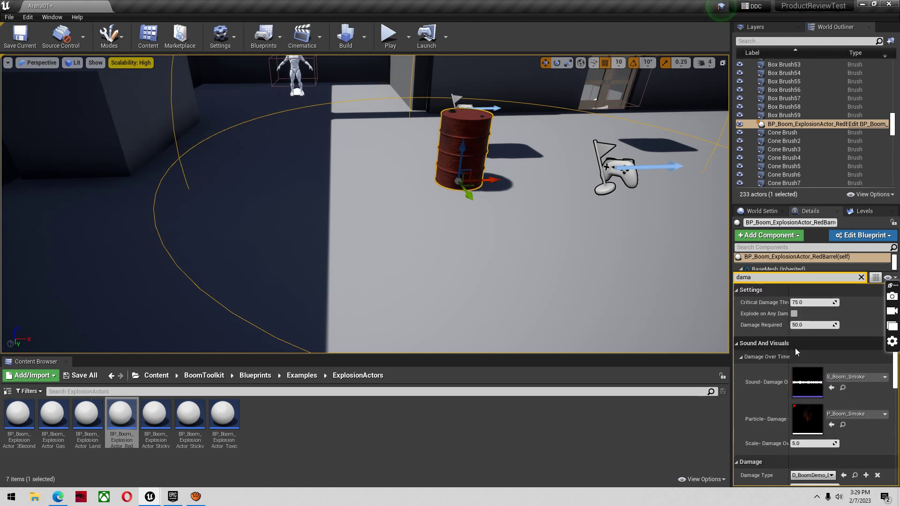
scroll(795, 347, "down", 2)
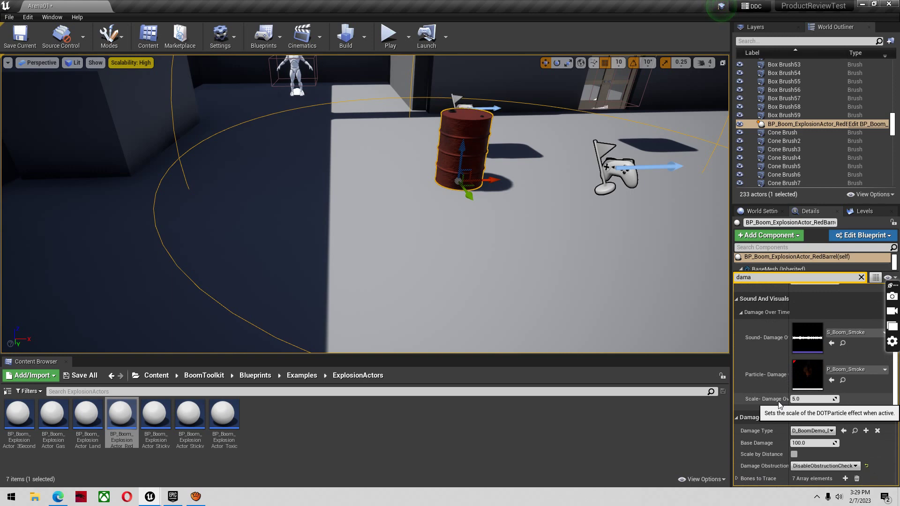
scroll(780, 403, "down", 3)
left_click(802, 368)
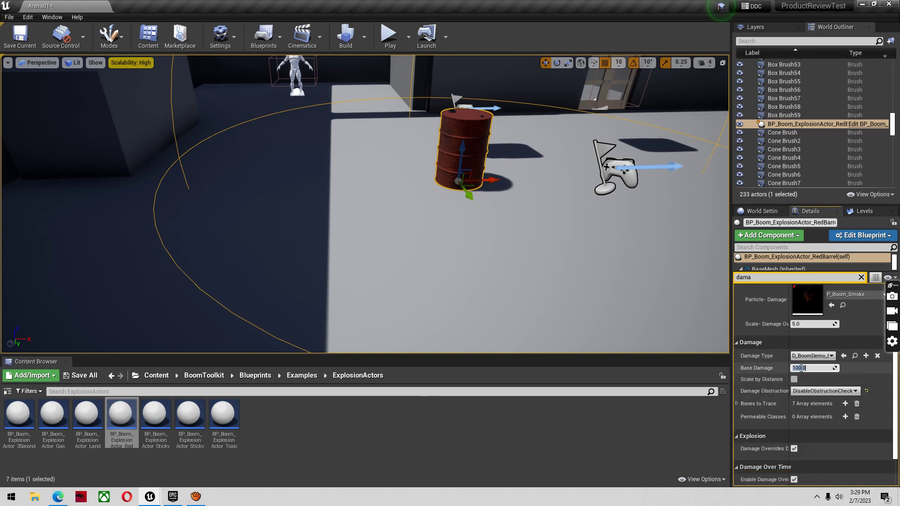
type("2")
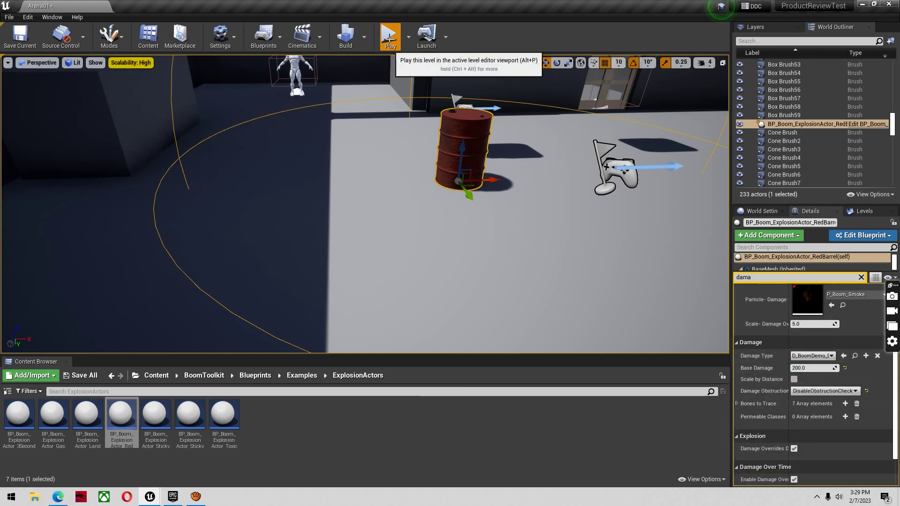
Start a play session and back away from the red barrel onto the raised blocks
left_click(390, 39)
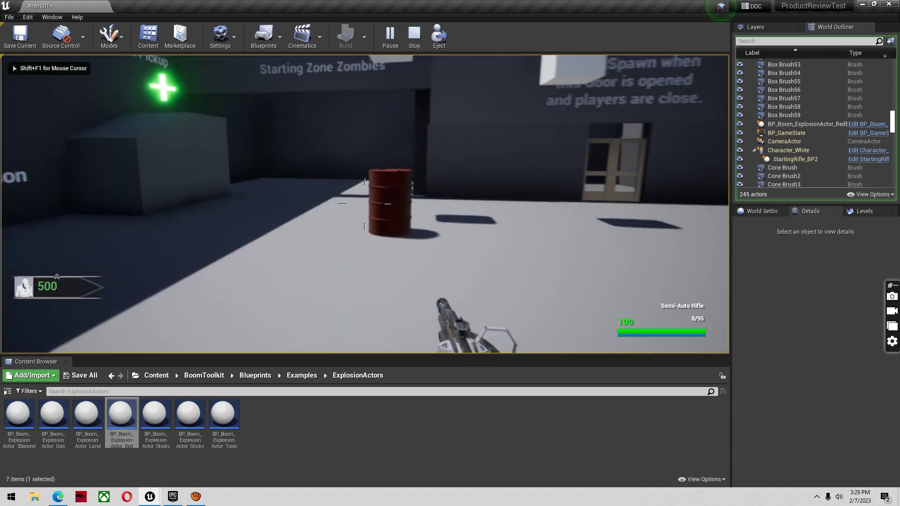
key("s")
key("space")
key("space")
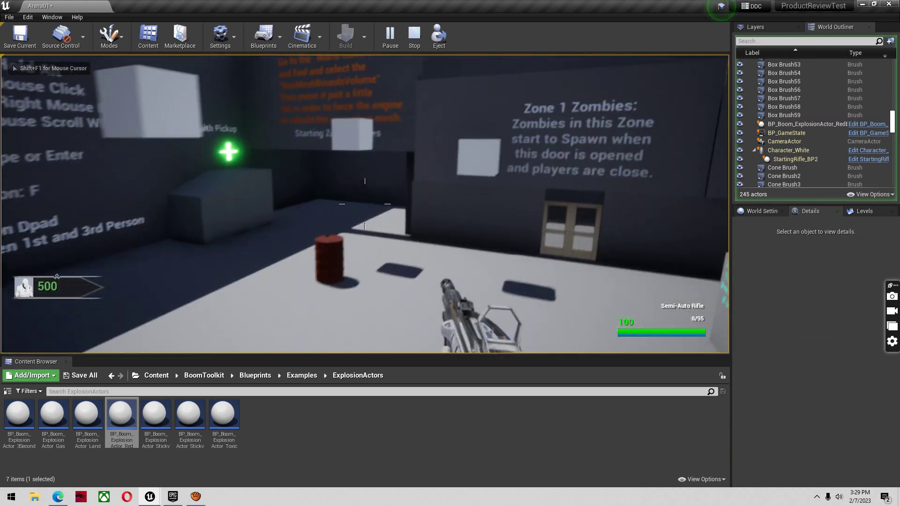
key("s")
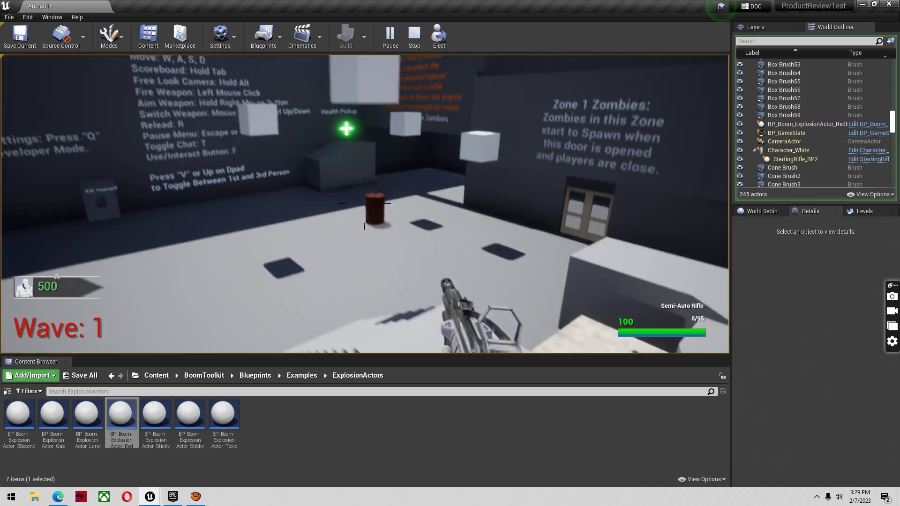
Run back down to the arena floor and keep a distance from the red barrel while the wave 1 zombies approach it
key("shift+w")
key("space")
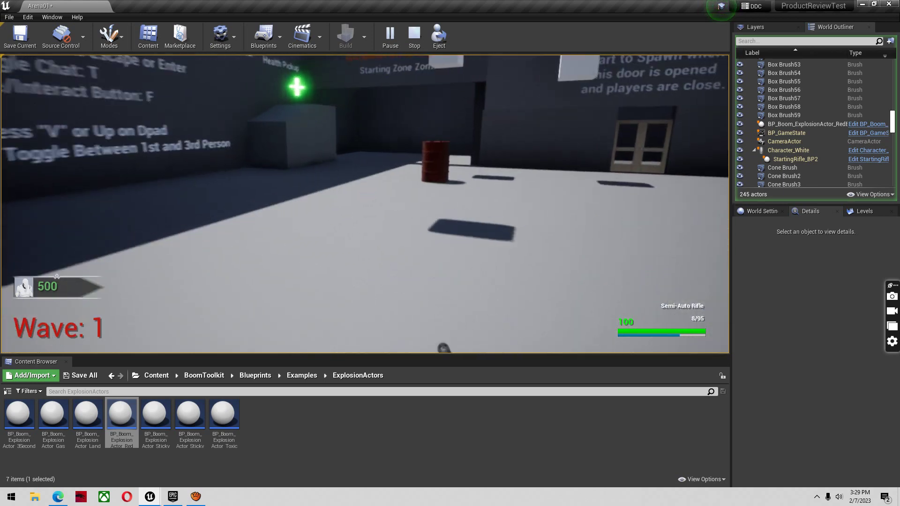
key("d")
key("a")
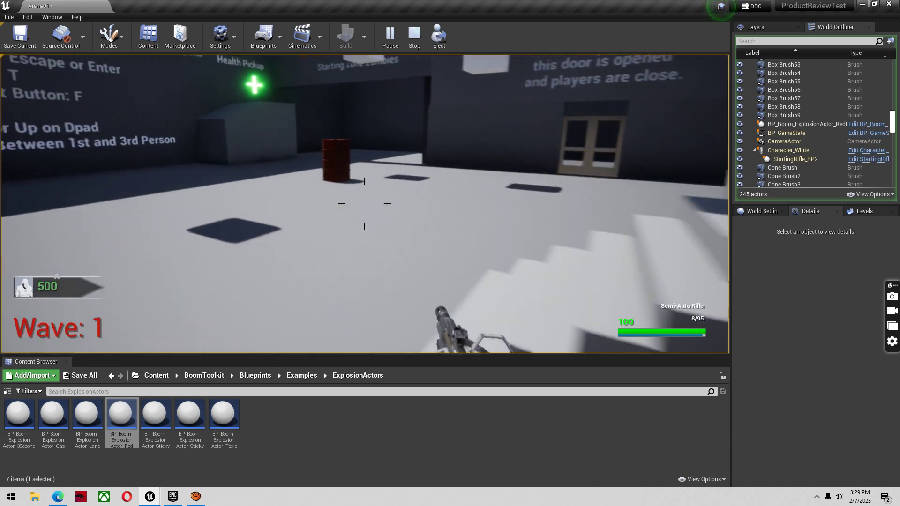
key("w")
key("s")
key("a")
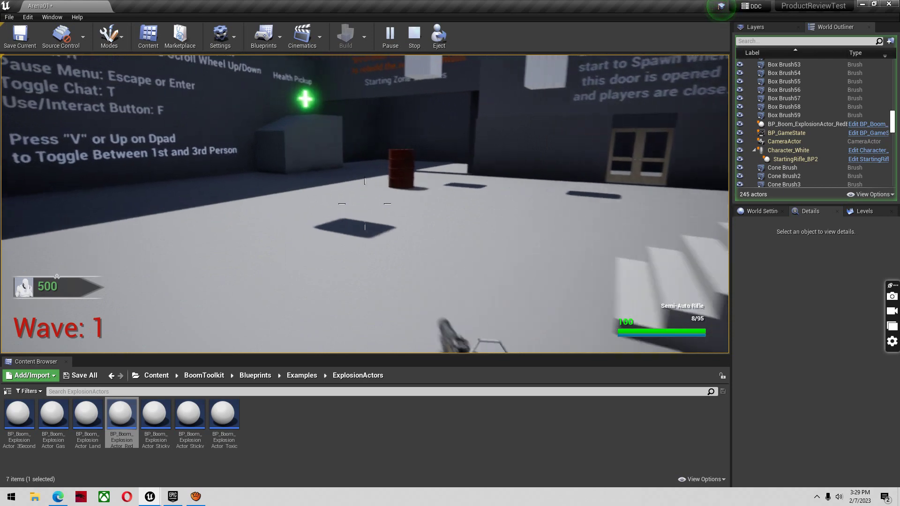
key("w")
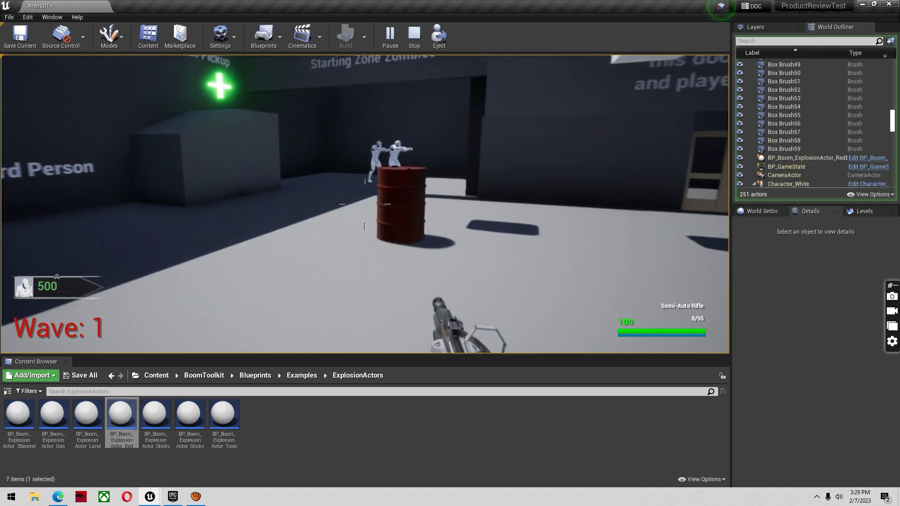
key("s")
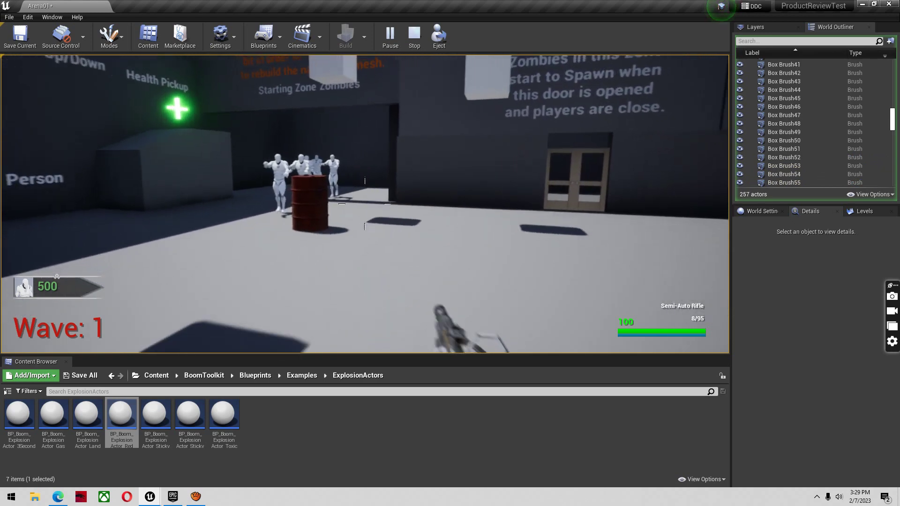
Shoot the red barrel while the zombies stand beside it, and end the play session
right_click(365, 204)
left_click(365, 204)
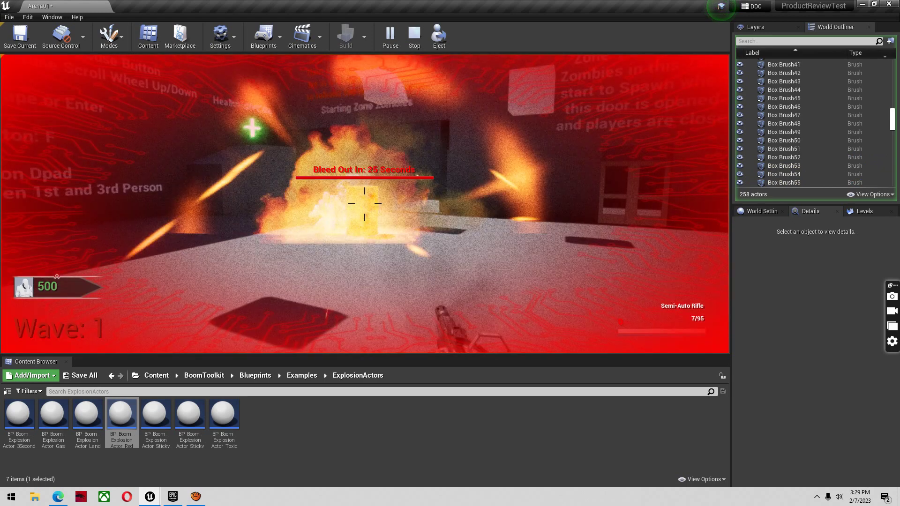
key("Escape")
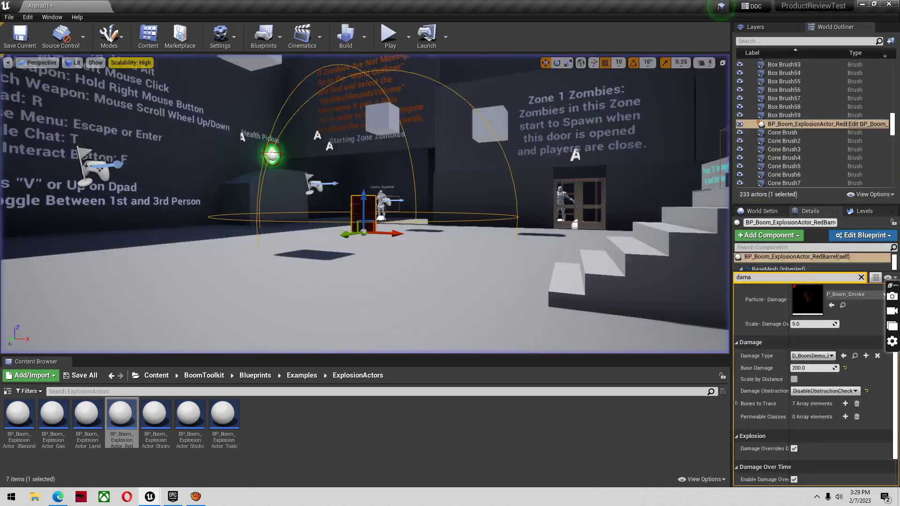
Examine the red barrel and its explosion radius from several angles, and review its damage settings up to Damage Required
right_click_drag(432, 135, 422, 182)
key("w")
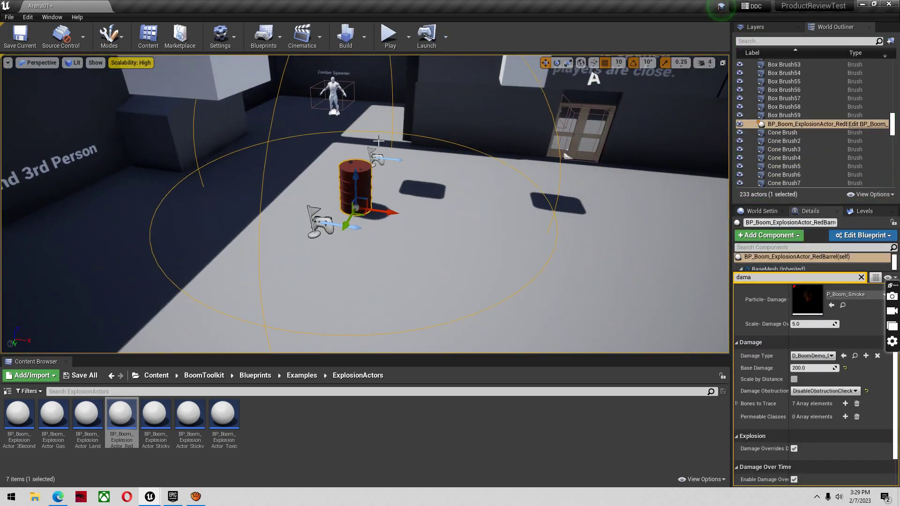
key("w")
key("a")
right_click_drag(356, 180, 373, 153)
key("s")
key("w")
key("d")
key("a")
key("s")
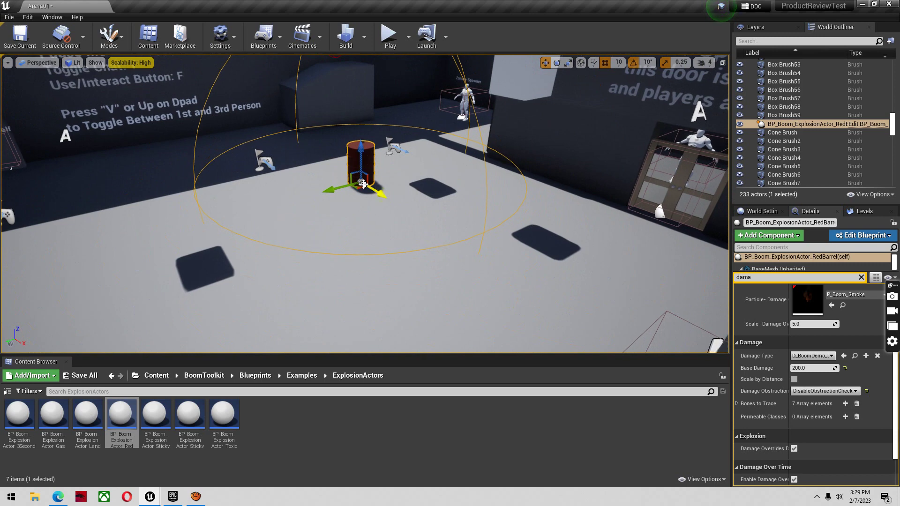
key("w")
key("a")
mouse_move(364, 184)
right_mouse_down()
mouse_move(361, 173)
mouse_move(406, 166)
mouse_move(371, 169)
right_mouse_up()
key("s")
key("d")
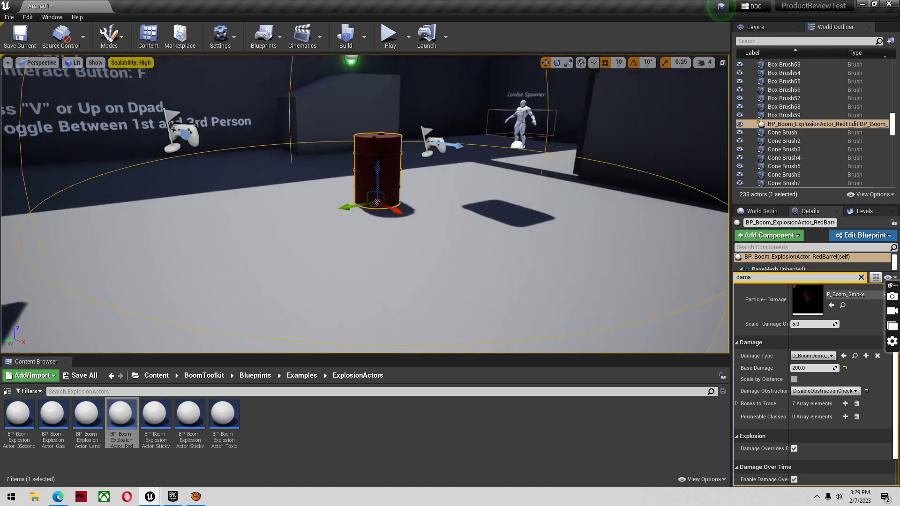
right_click_drag(377, 202, 383, 180)
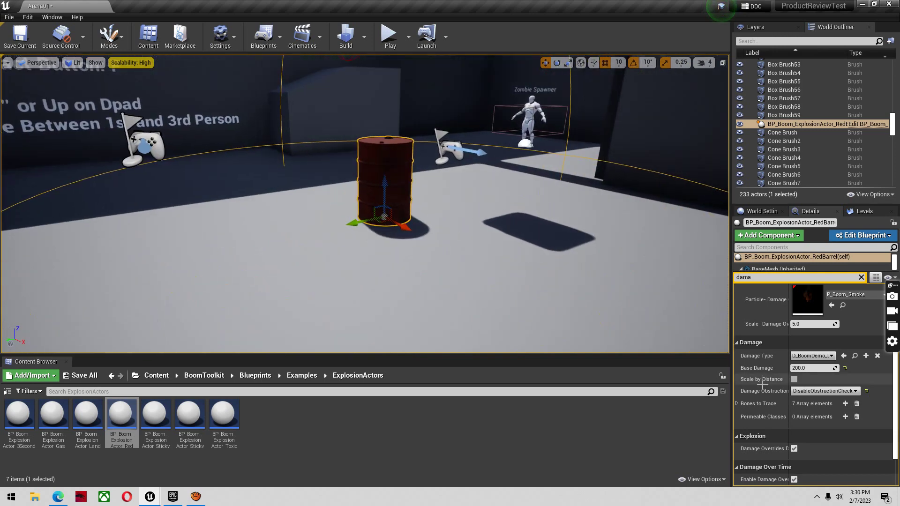
scroll(762, 386, "up", 5)
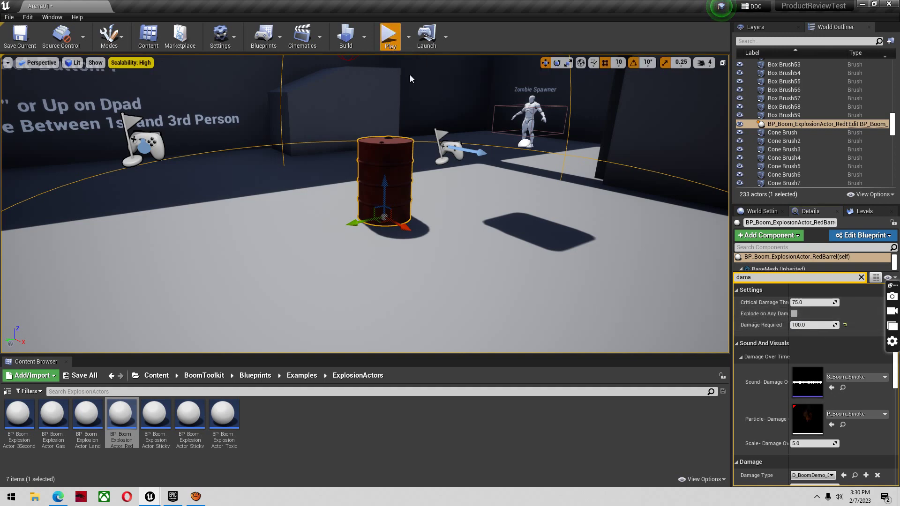
Shoot the red barrel in two short play sessions to test its damage threshold, ending each session after the shot
left_click(390, 35)
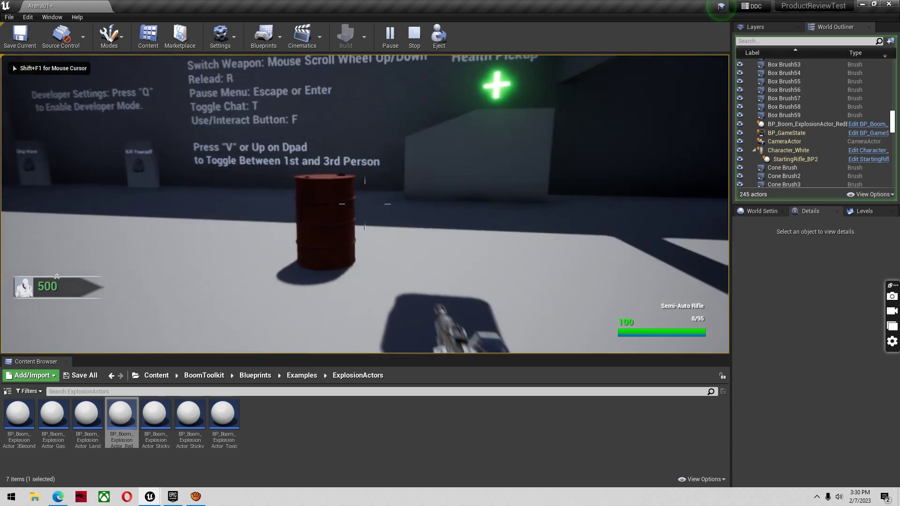
left_click(365, 204)
key("Escape")
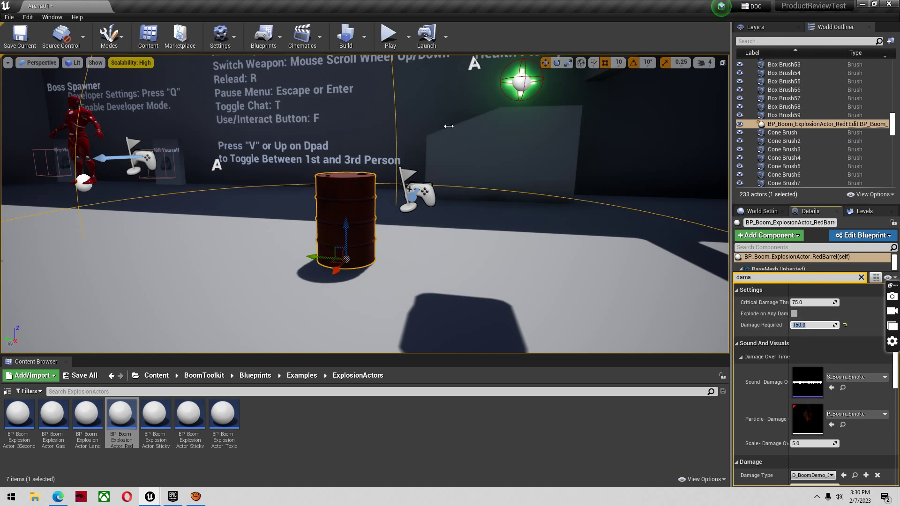
left_click(390, 35)
left_click(365, 204)
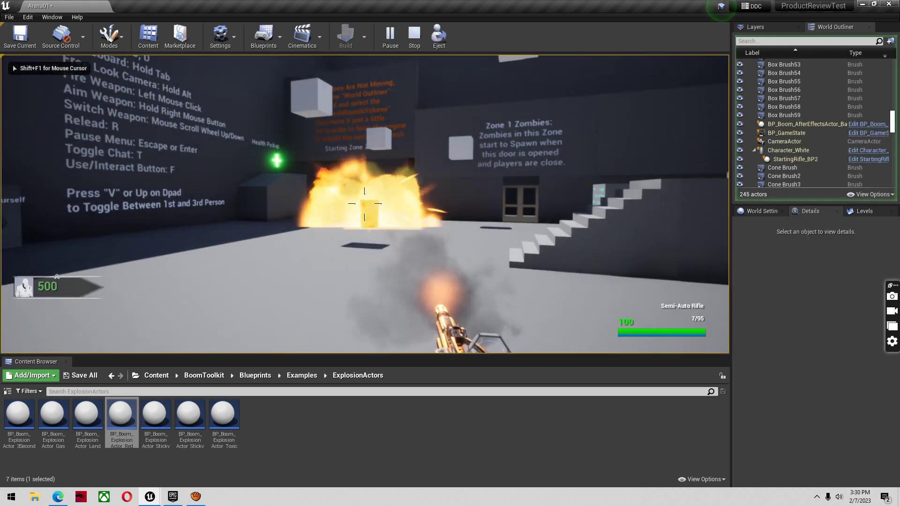
key("Escape")
Place duplicates of the red barrel spread out in a row across the arena floor, and move the zombie spawner behind the middle barrel
key("f")
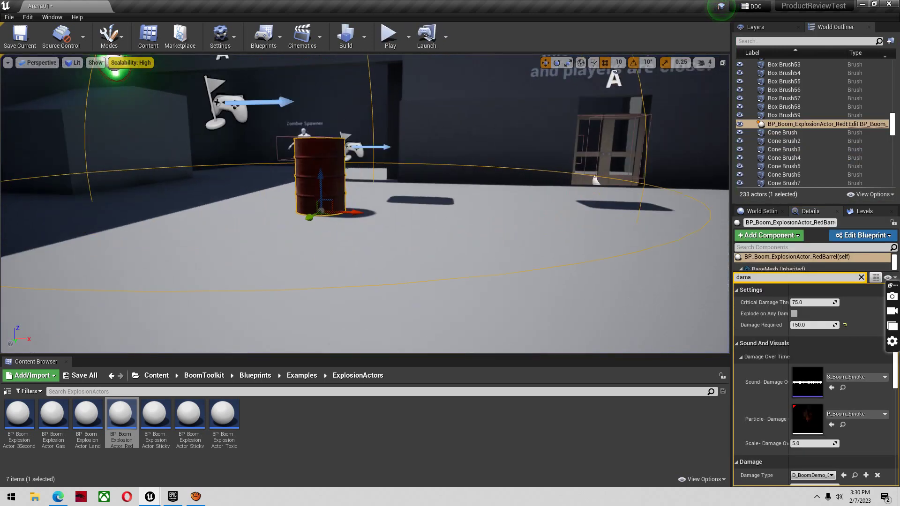
right_click_drag(365, 204, 230, 204)
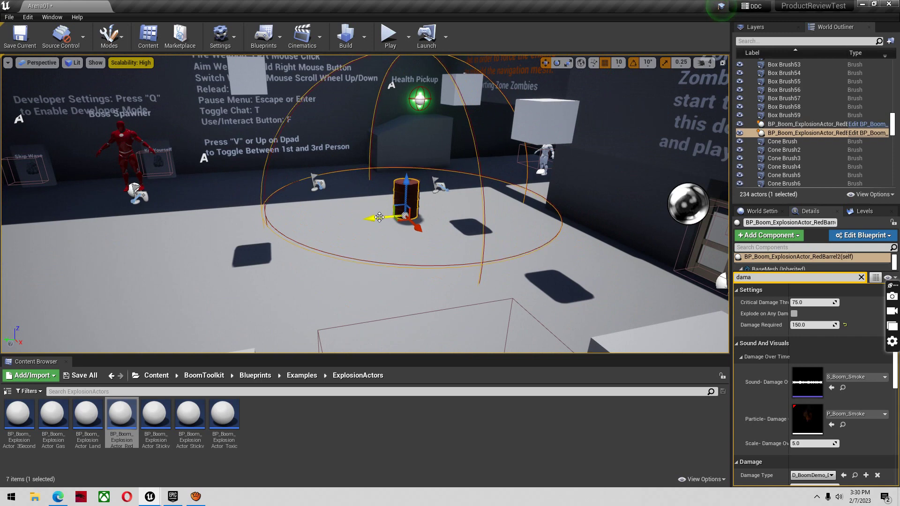
key("ctrl+w")
left_click(374, 258)
right_click_drag(374, 258, 361, 258)
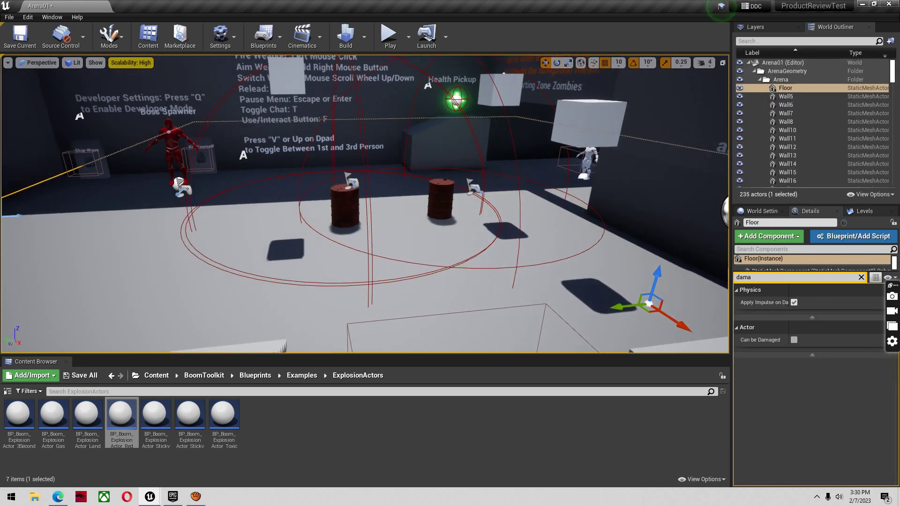
left_click(354, 212)
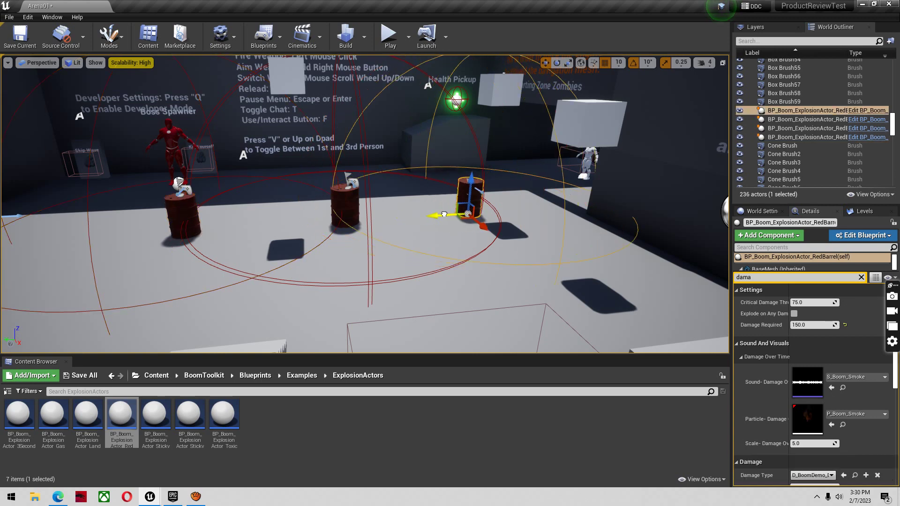
left_click(568, 172)
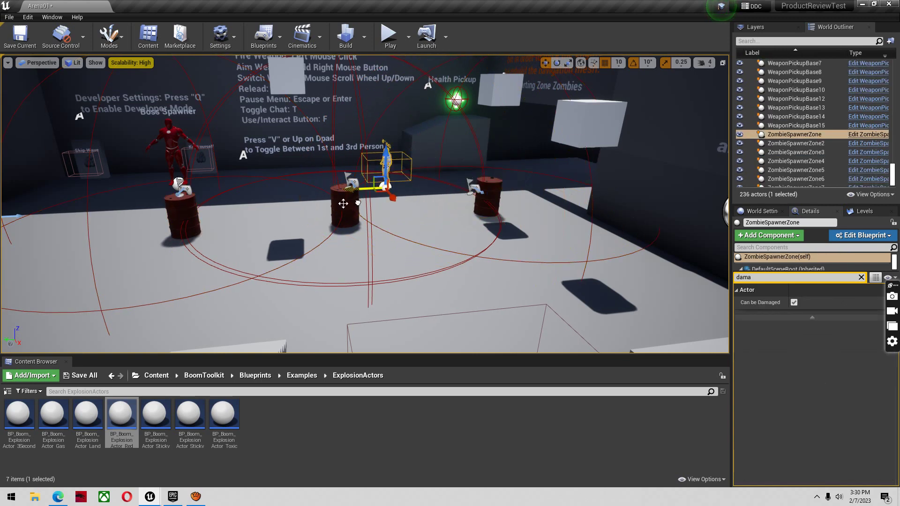
Start a play session, run up to the row of barrels, and back away while zombies gather behind the middle barrel
left_click(390, 44)
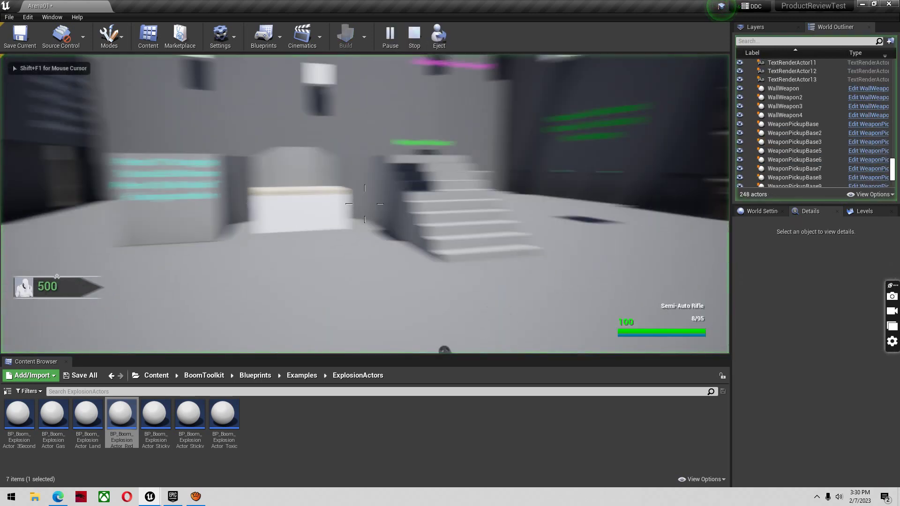
key("space")
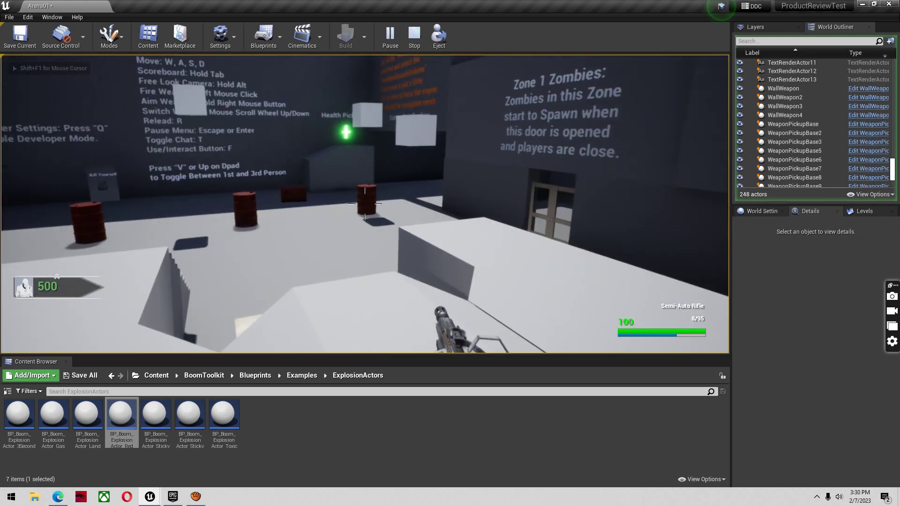
key("w")
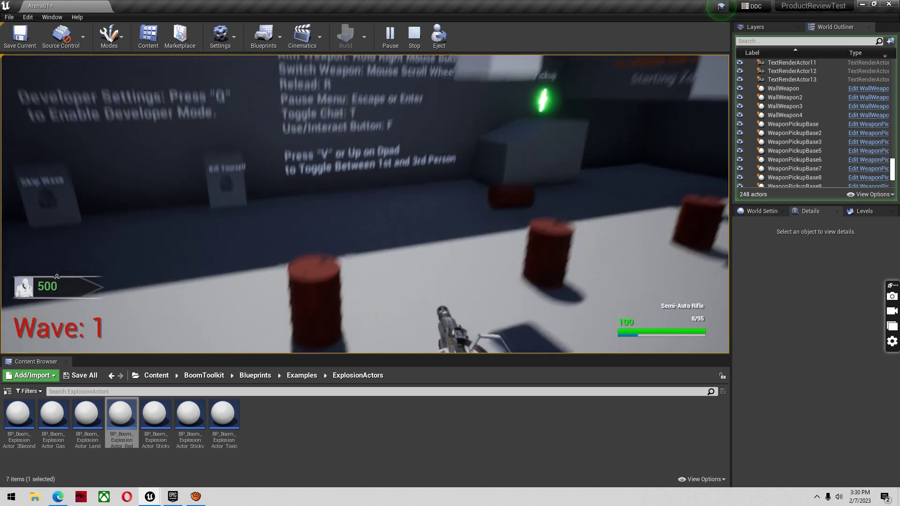
key("w")
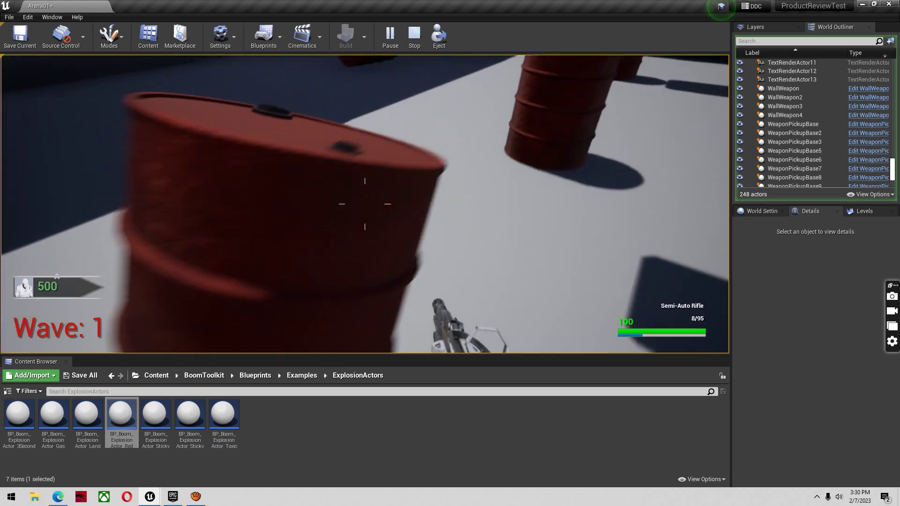
key("w")
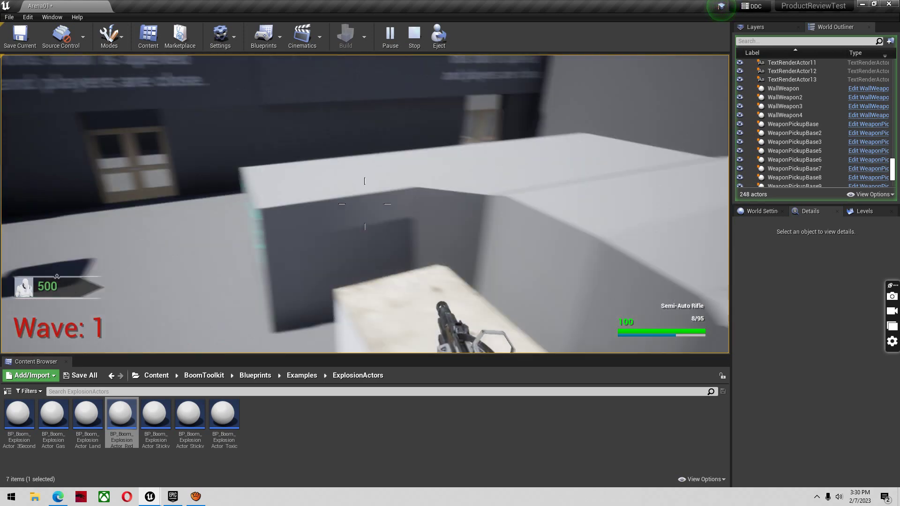
key("s")
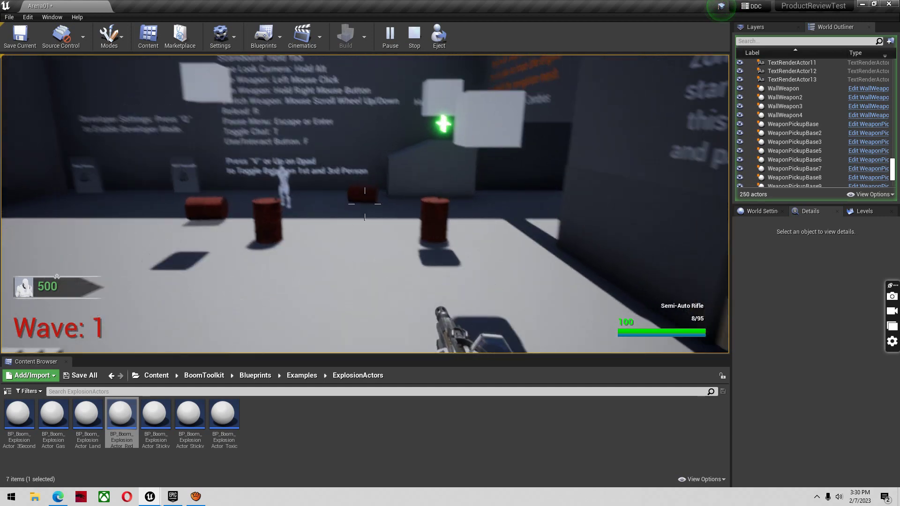
key("s")
key("a")
Turn on the frame rate display with the console command stat fps
key("grave")
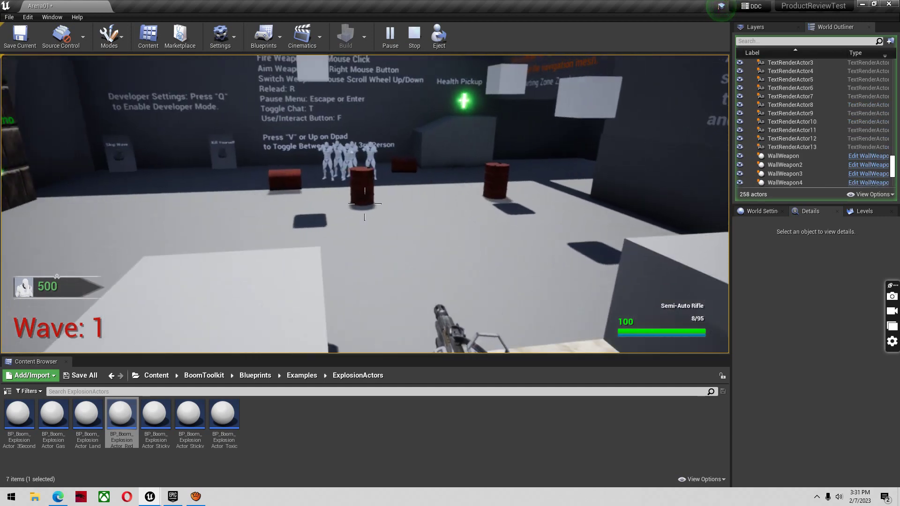
type("stat fps")
key("Return")
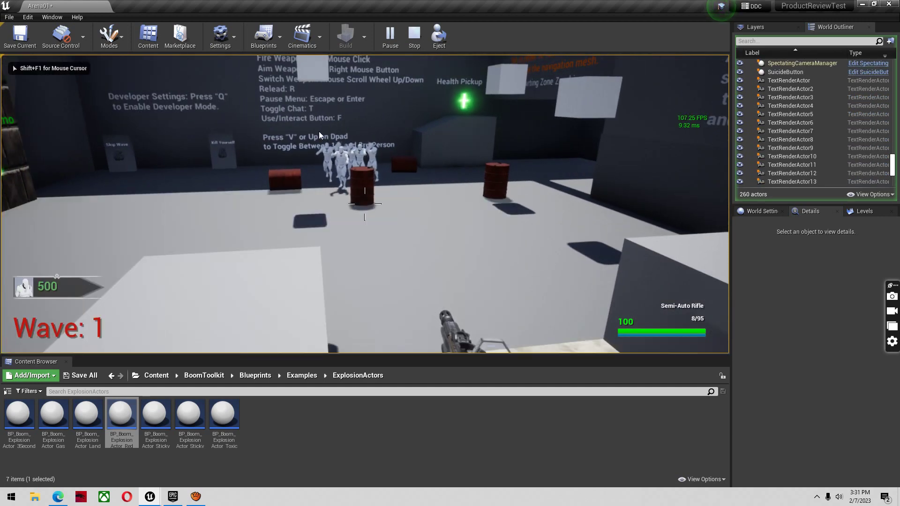
Shoot the middle barrel beside the zombies, walk up to the burnt barrels, and end the play session
right_click(365, 204)
left_click(365, 204)
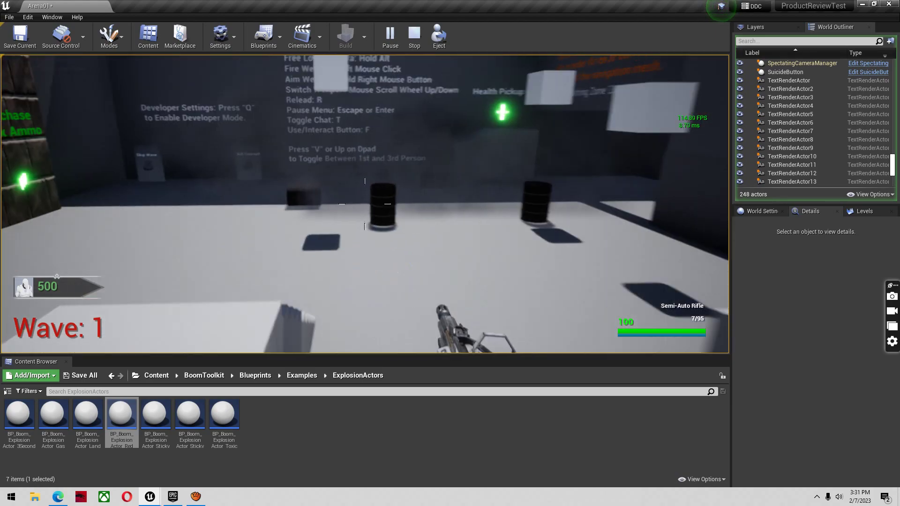
key("shift+w")
key("w")
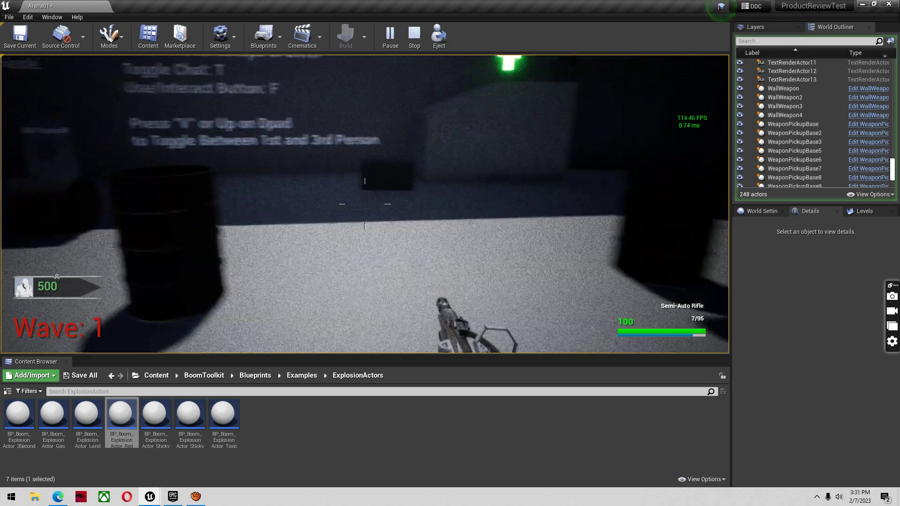
key("s")
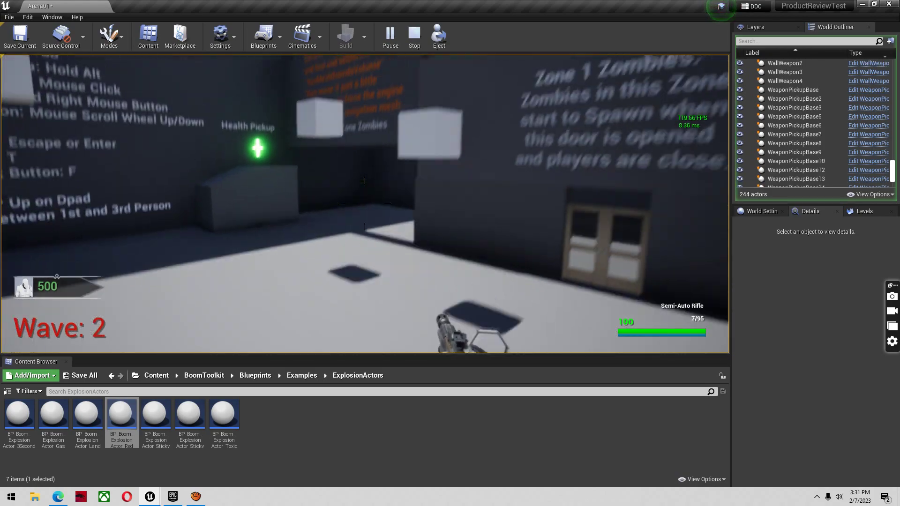
key("Escape")
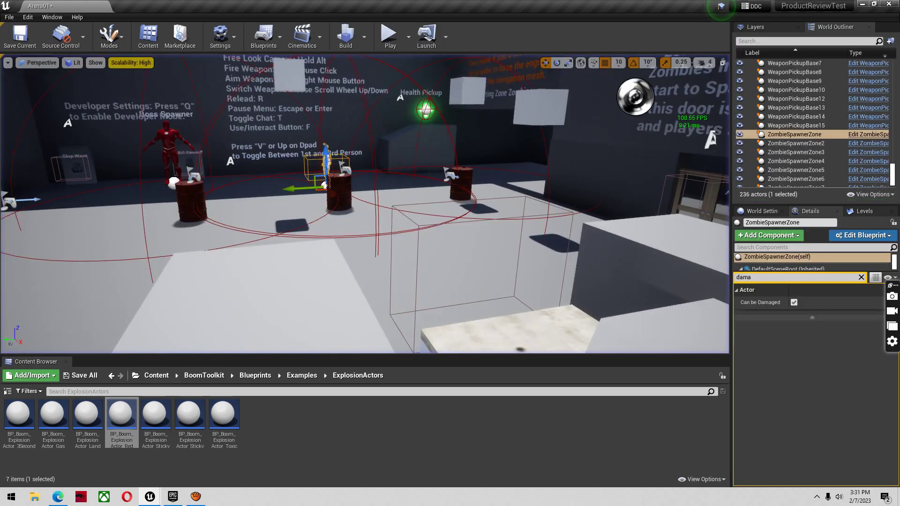
right_click_drag(295, 232, 298, 237)
key("s")
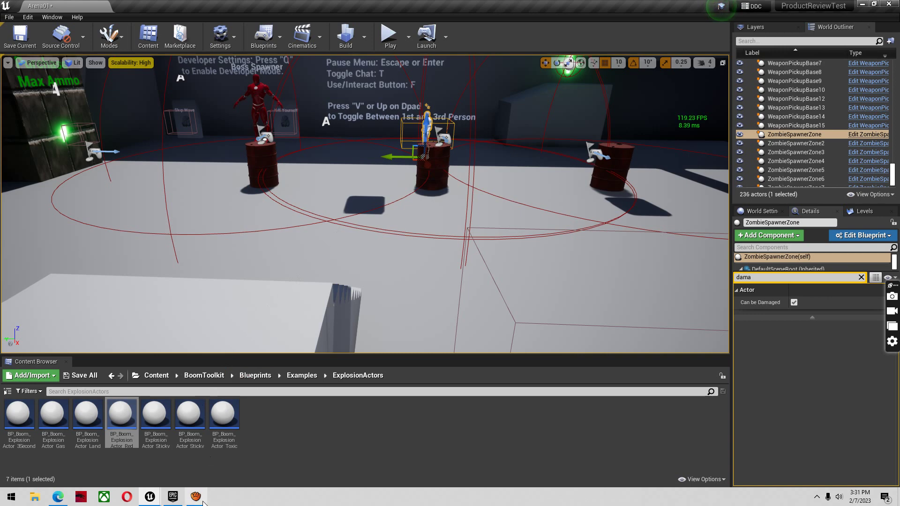
mouse_move(197, 503)
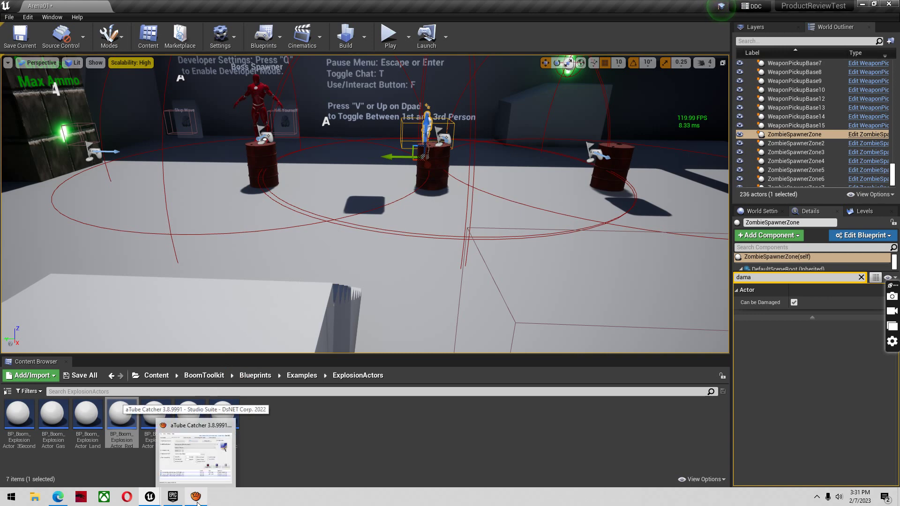
left_click(201, 474)
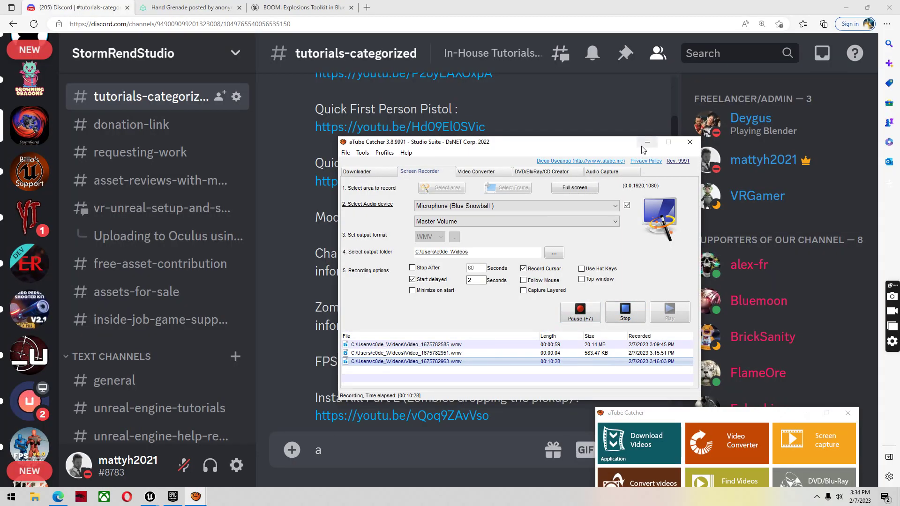
left_click(647, 143)
scroll(422, 222, "up", 5)
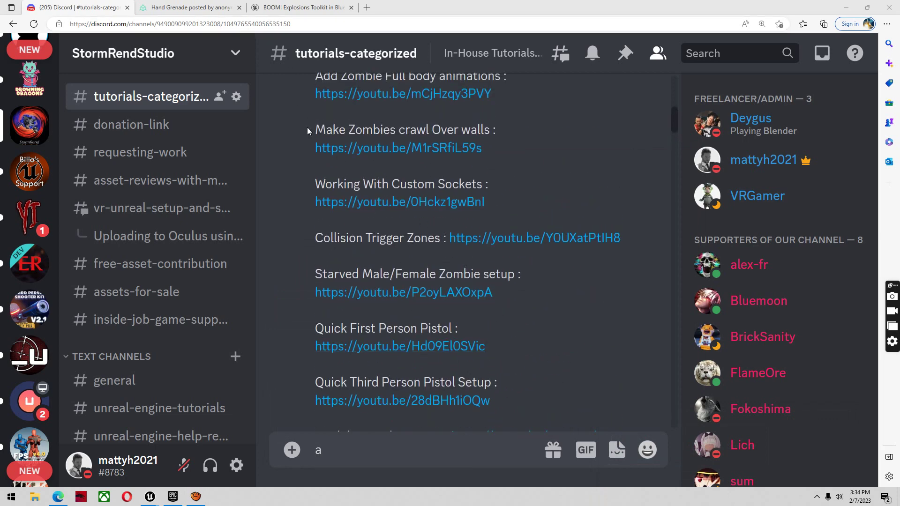
Select all nodes of the Hand Grenade blueprint on blueprintUE in the browser, copy them, and return to the Unreal editor
left_click(191, 8)
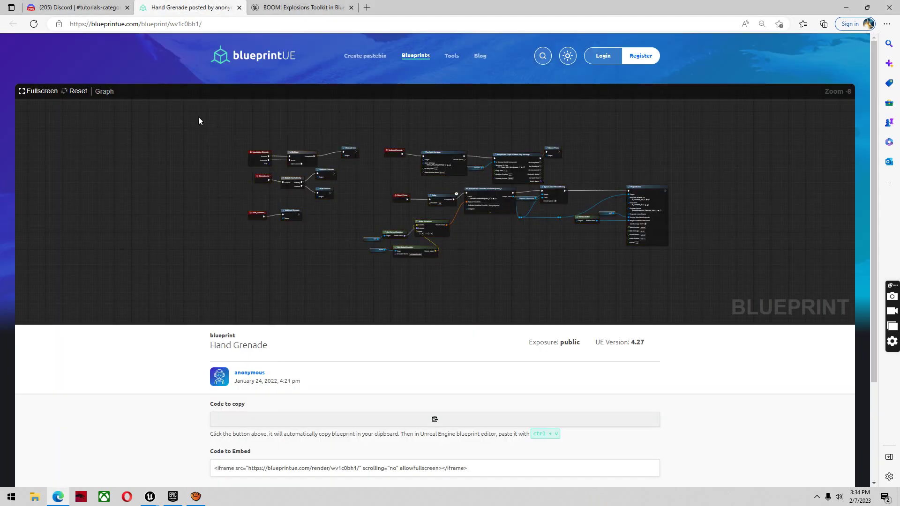
left_click_drag(190, 115, 417, 182)
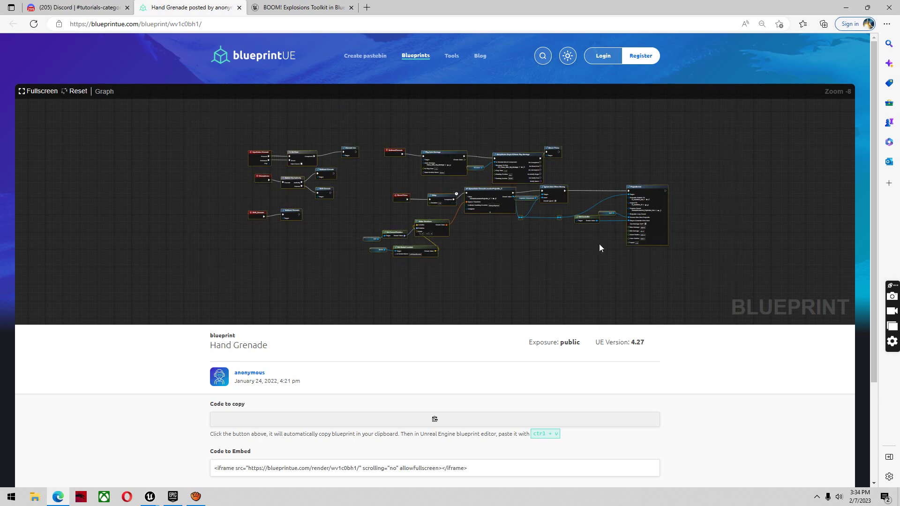
left_click(853, 8)
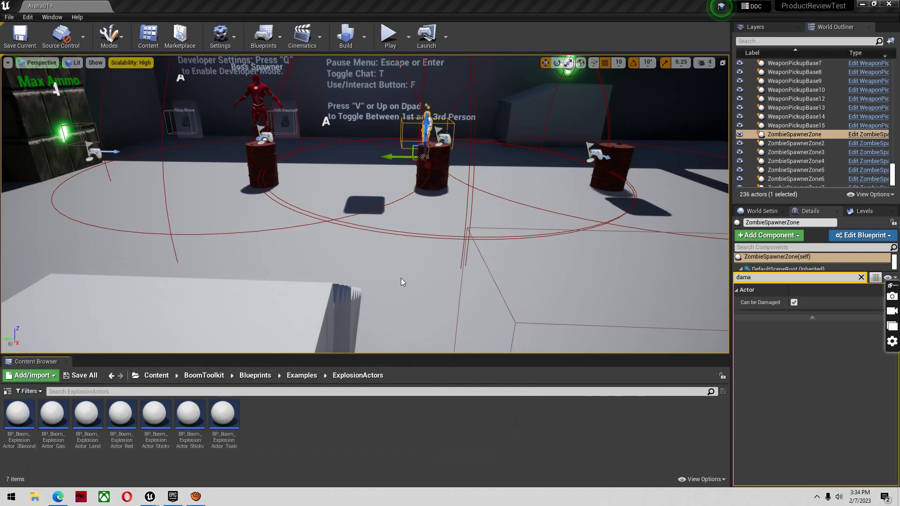
Search the whole project content for "third person character" and open the ThirdPersonCharacter blueprint
left_click(156, 375)
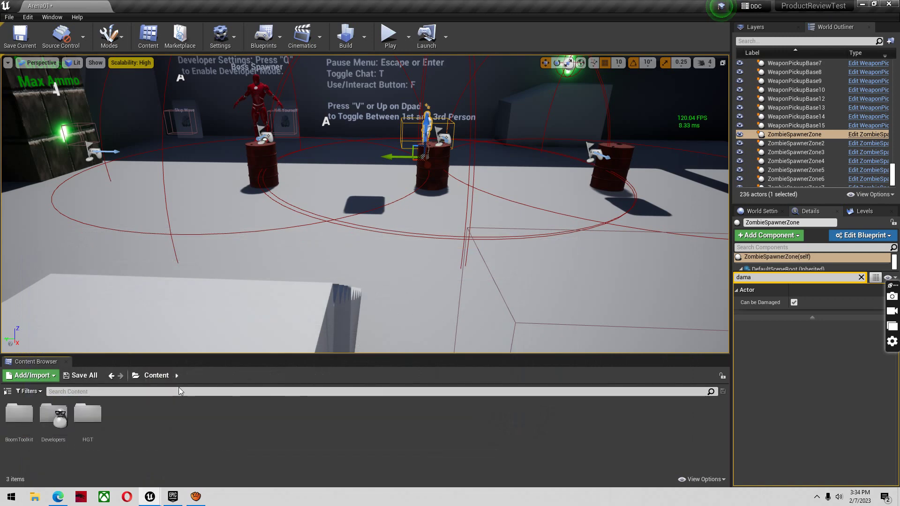
key("h")
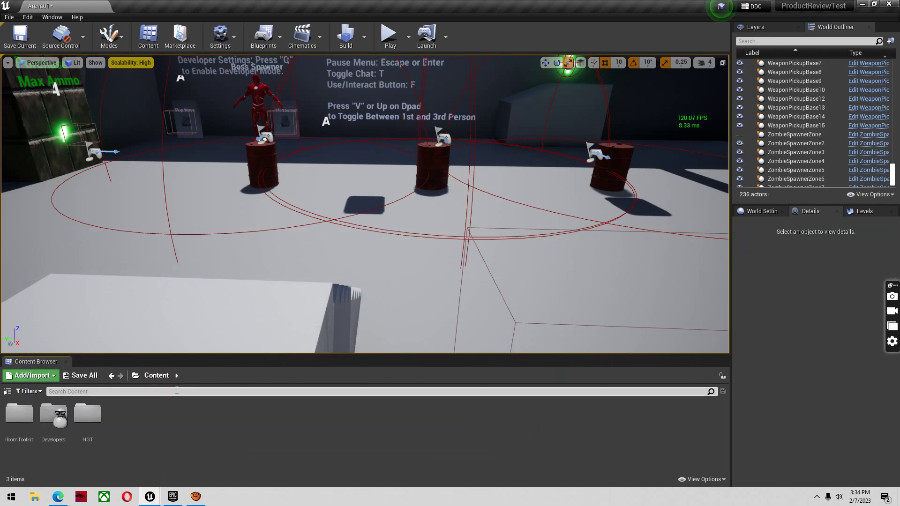
left_click(177, 391)
type("third person ")
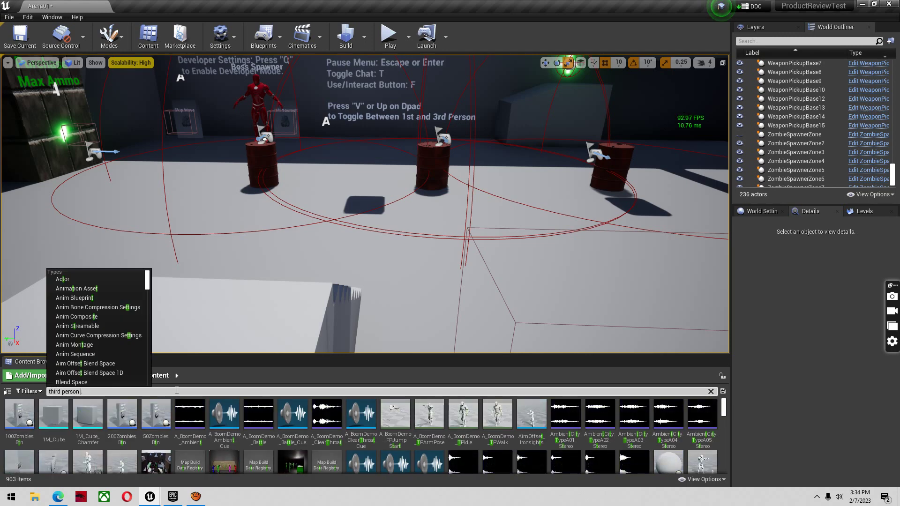
type("character")
double_click(19, 414)
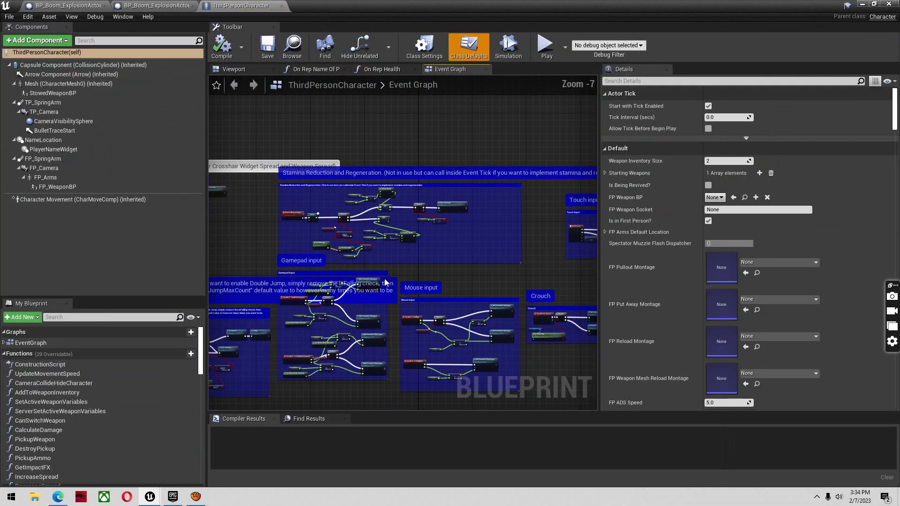
Paste the copied grenade nodes into an empty area of the ThirdPersonCharacter event graph, keeping Do Nothing for the unresolved function references
scroll(408, 238, "down", 3)
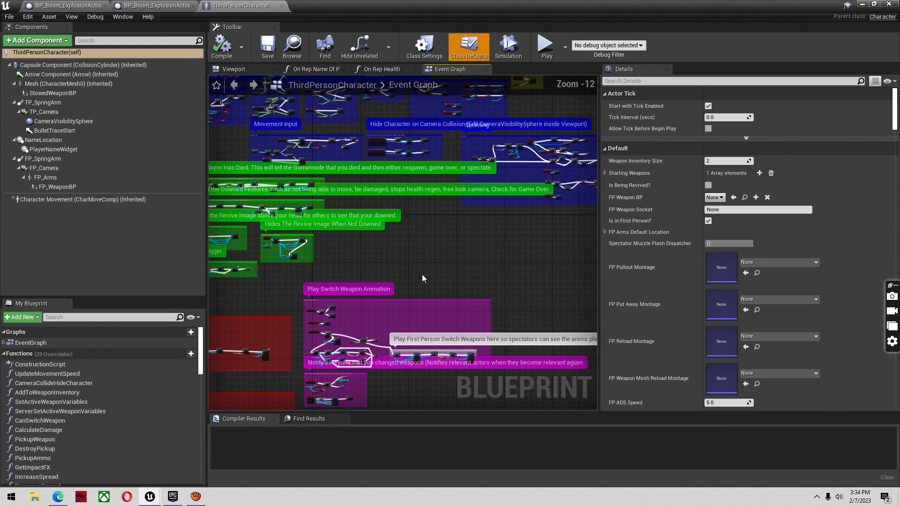
right_click_drag(423, 274, 234, 1)
right_click_drag(442, 370, 439, 272)
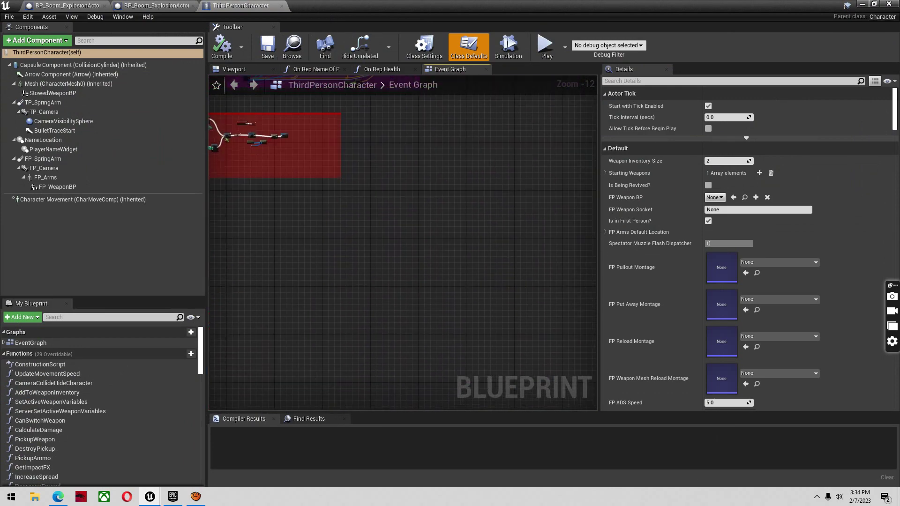
key("ctrl+v")
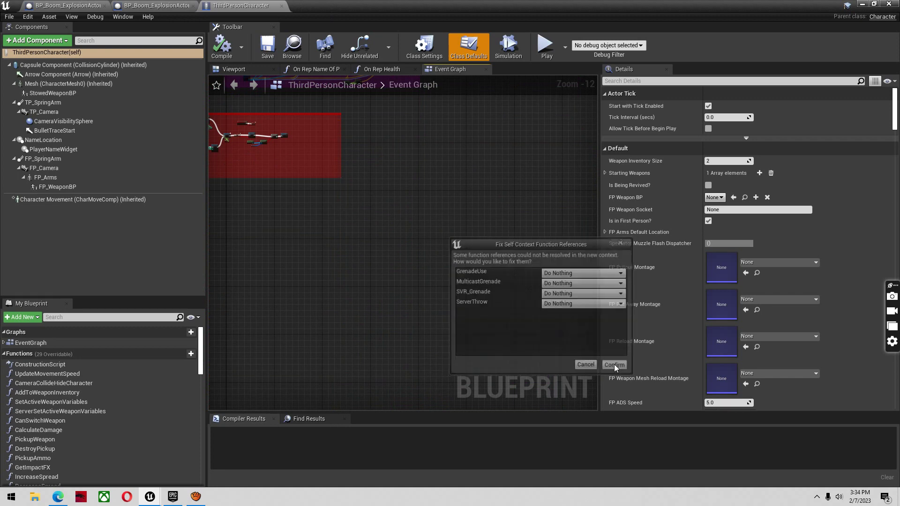
left_click(615, 366)
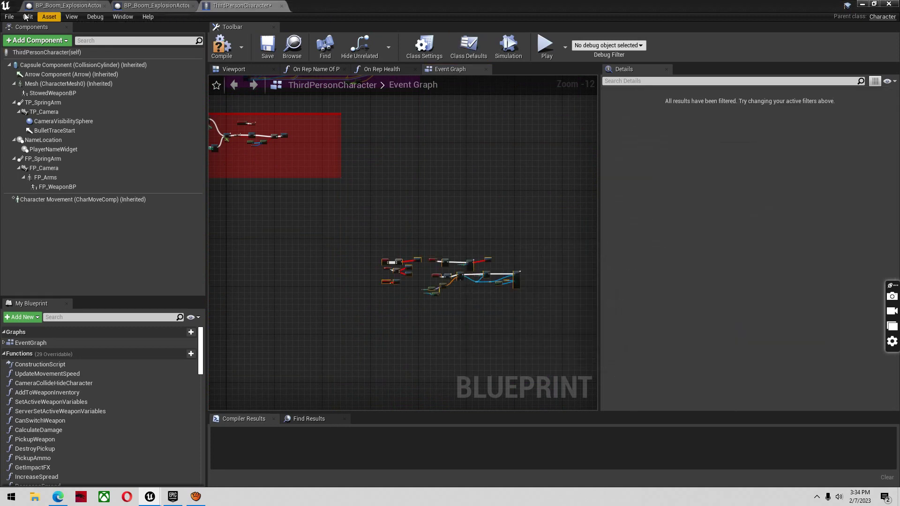
Refresh and compile the ThirdPersonCharacter blueprint, and inspect the pasted grenade nodes up close
left_click(9, 17)
left_click(36, 121)
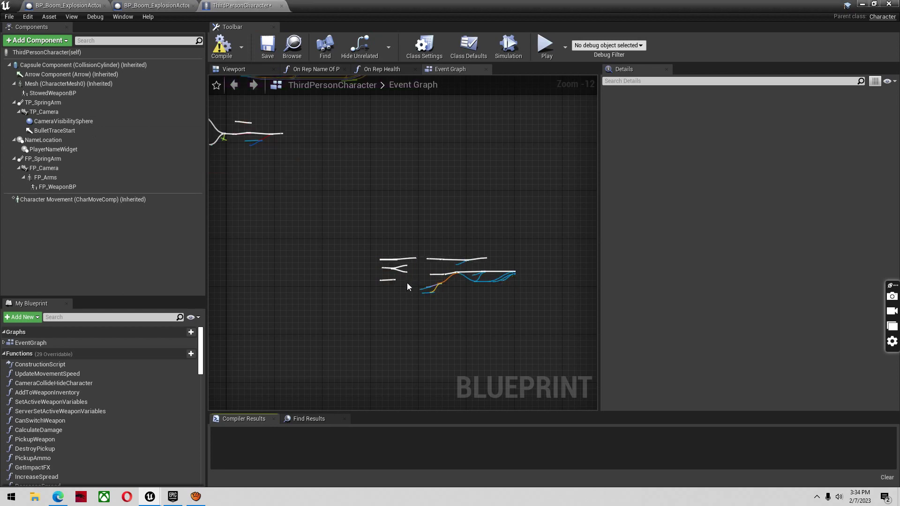
scroll(412, 279, "up", 10)
right_click_drag(333, 279, 236, 264)
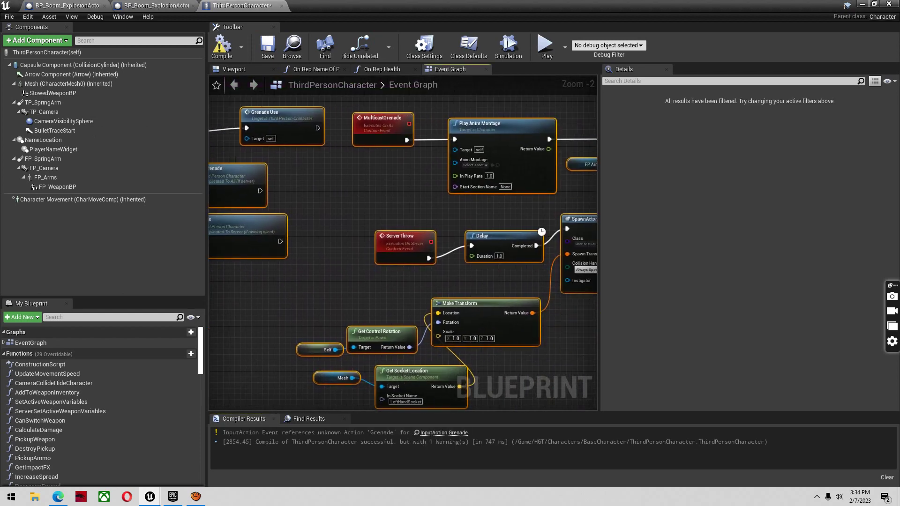
Add a new action mapping named Grenade in the project's engine input settings
left_click(29, 19)
left_click(62, 133)
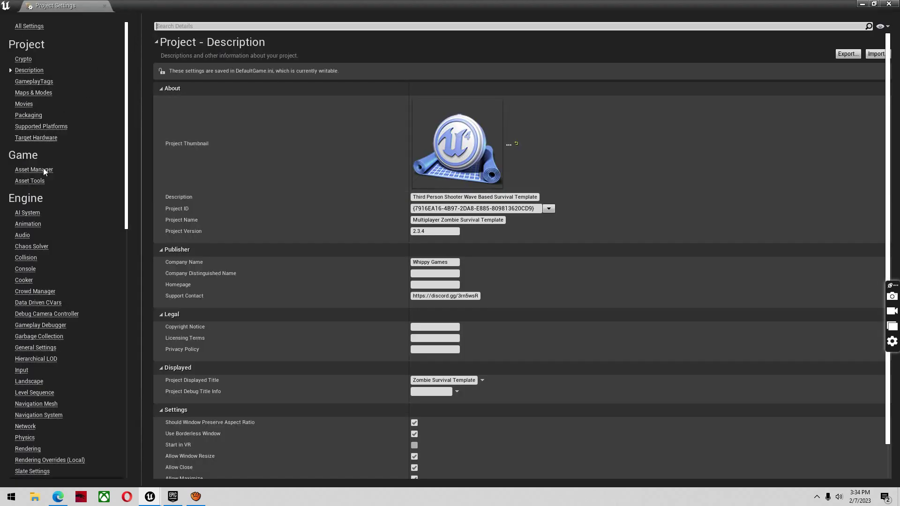
left_click(22, 370)
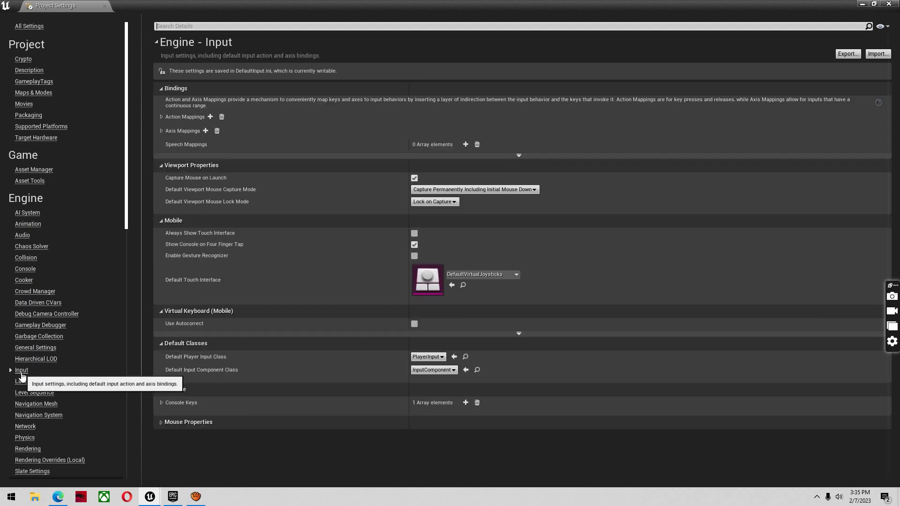
left_click(162, 117)
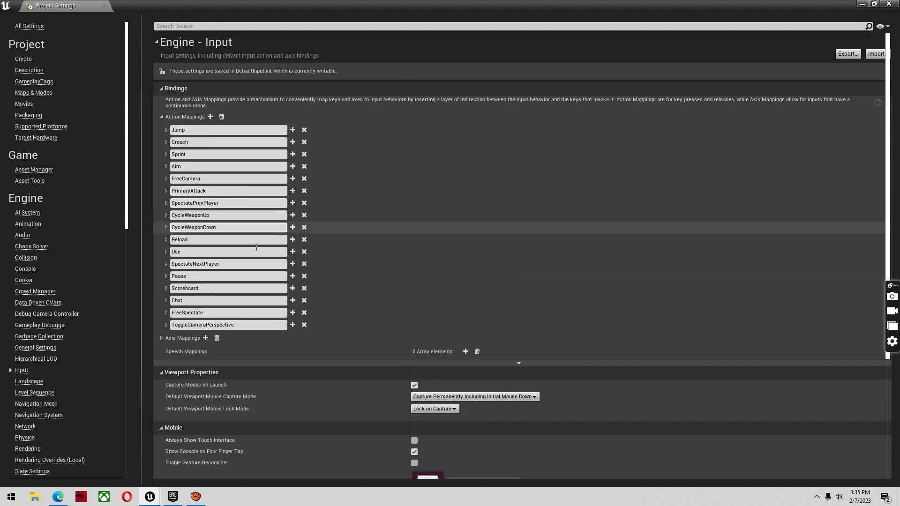
left_click(210, 116)
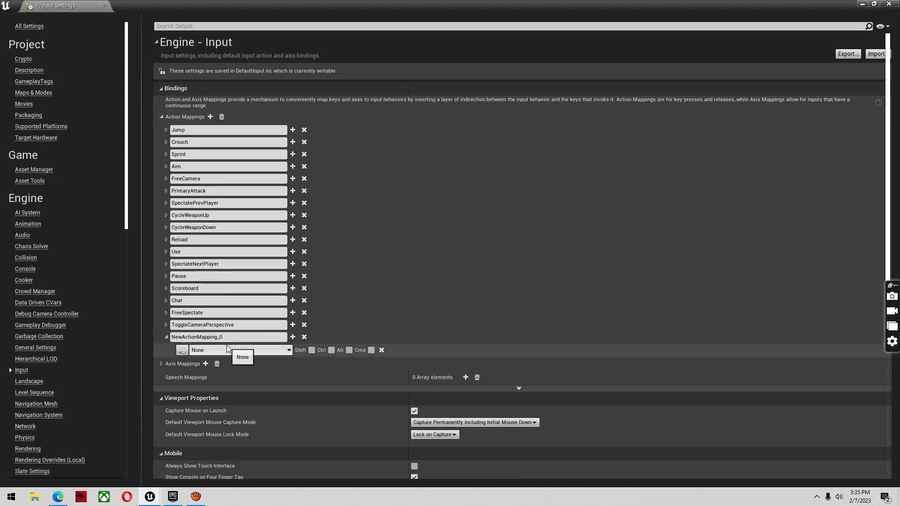
left_click(196, 338)
type("Grenade")
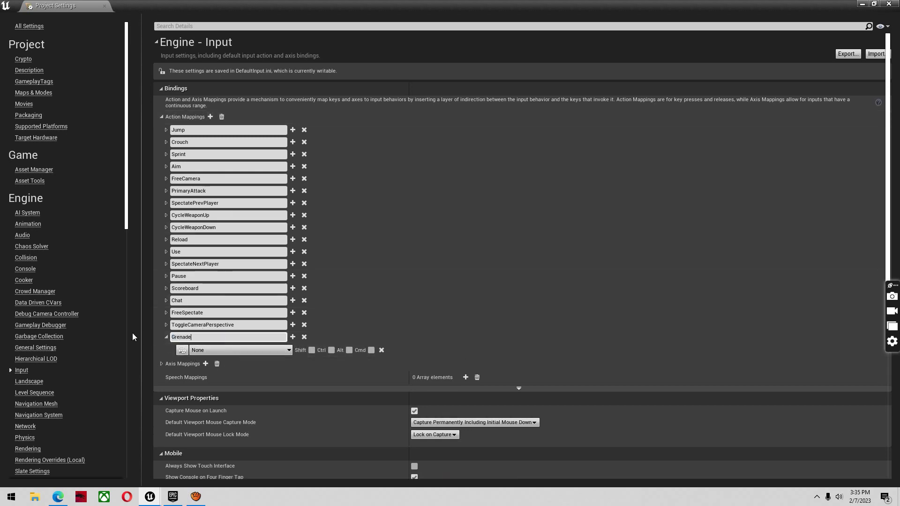
Bind the Grenade action to the G key, and compile and save the ThirdPersonCharacter blueprint
left_click(213, 352)
type("G")
scroll(248, 265, "down", 8)
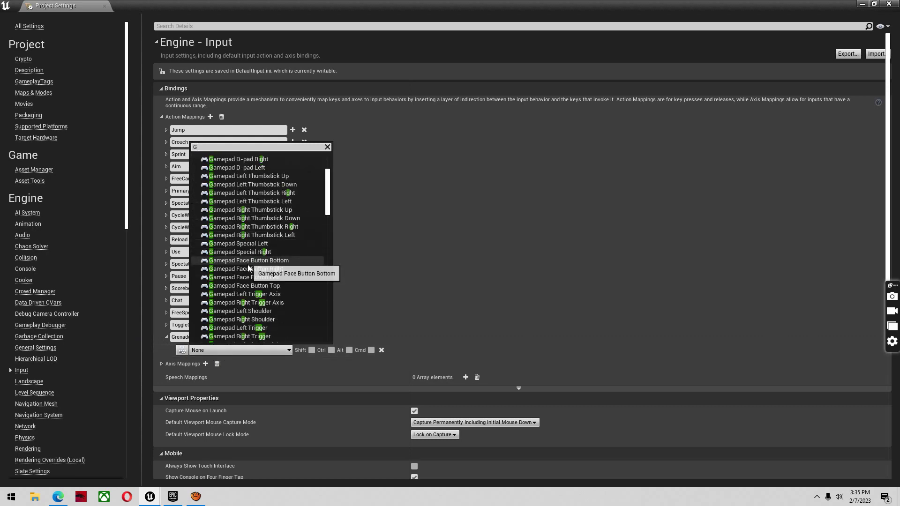
left_click(224, 271)
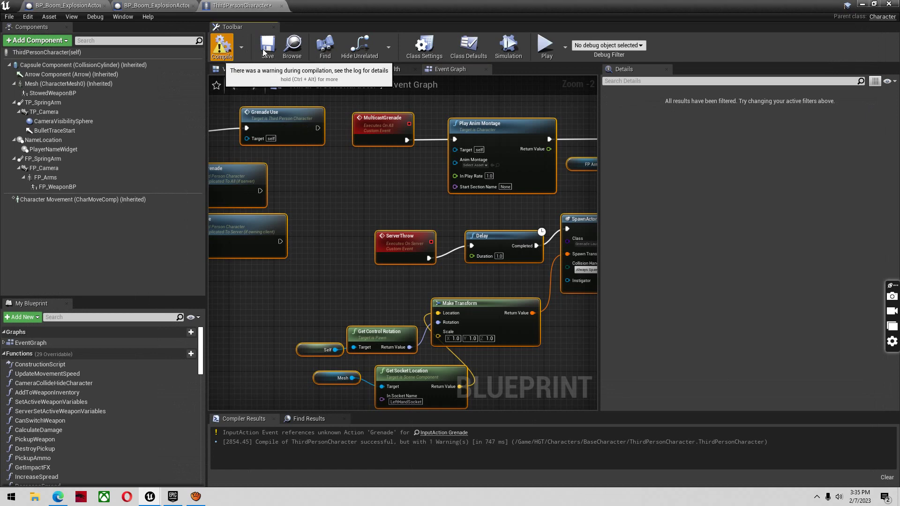
left_click(264, 51)
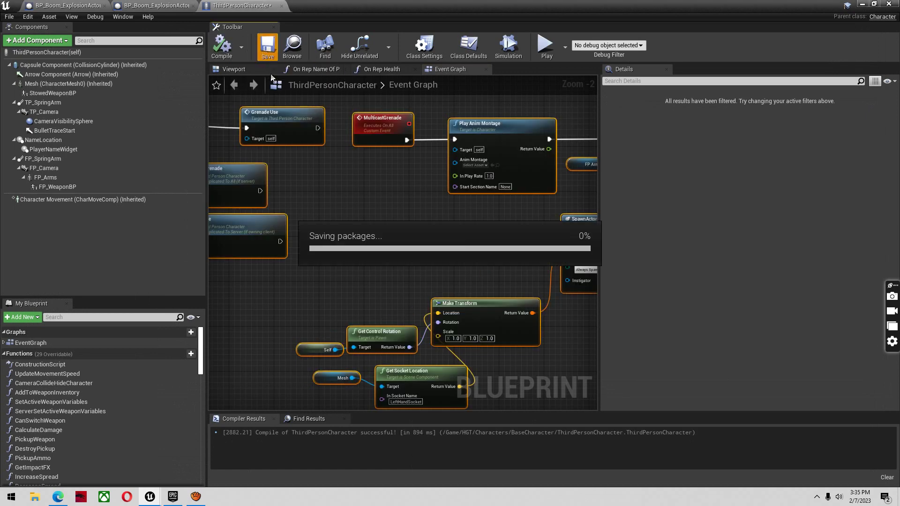
left_click(889, 4)
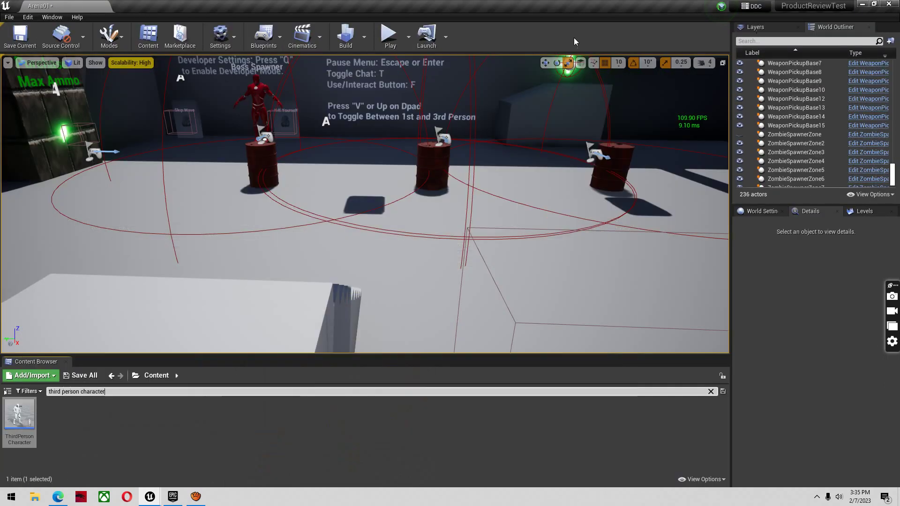
Start a play session, try a grenade throw in third-person view, and return to first-person view
left_click(397, 42)
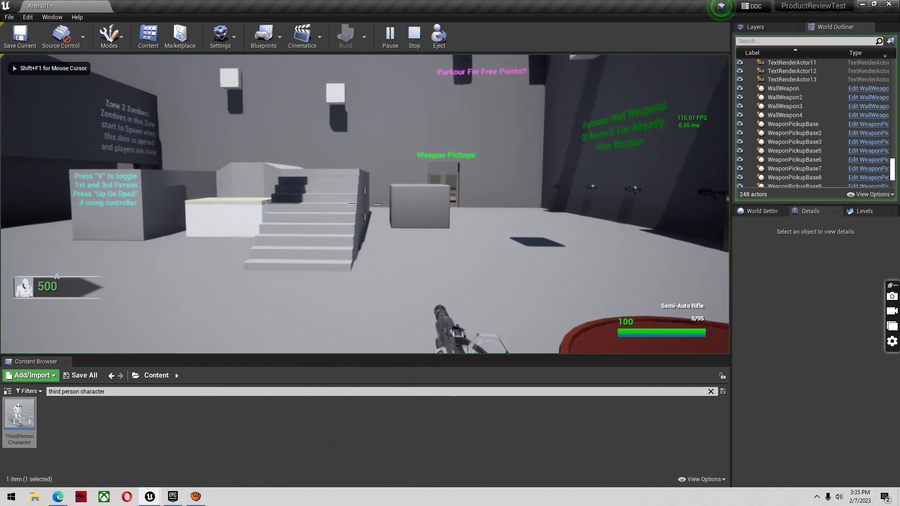
key("w")
key("v")
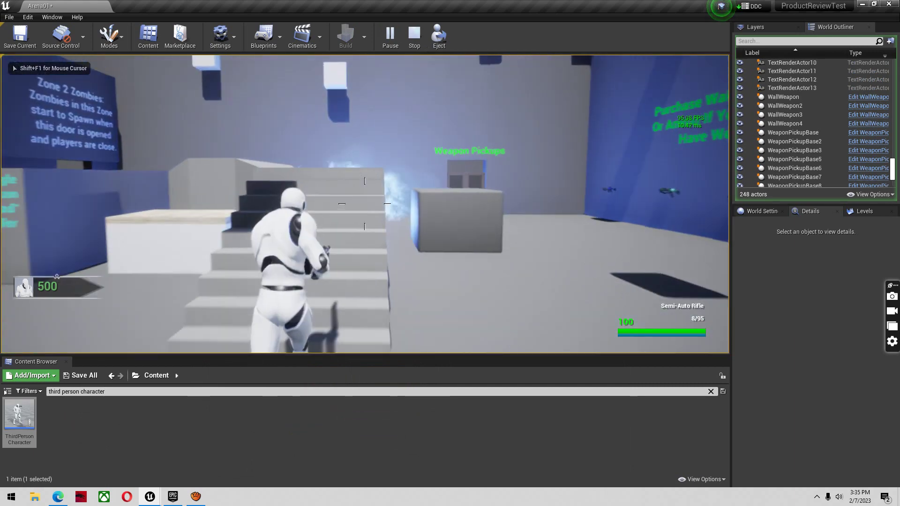
key("v")
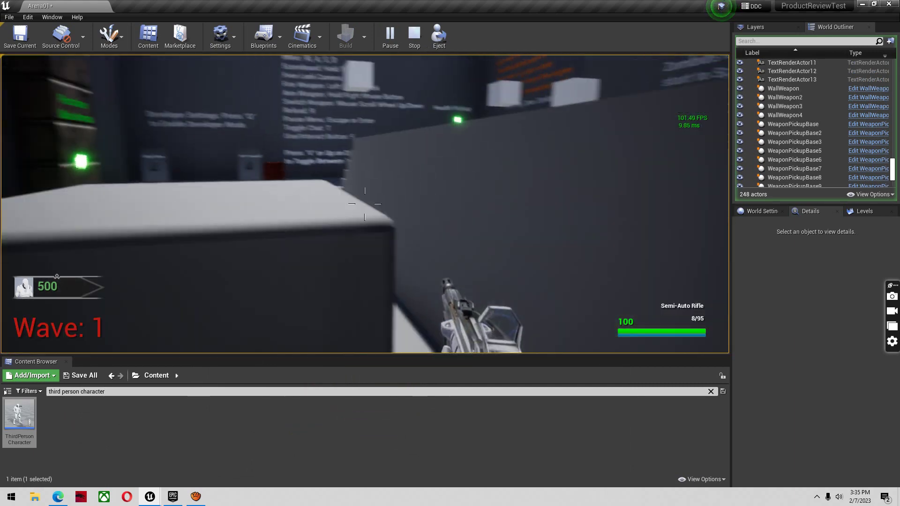
Move to the open floor facing the red barrels and throw grenades there while backing away
key("w")
key("space")
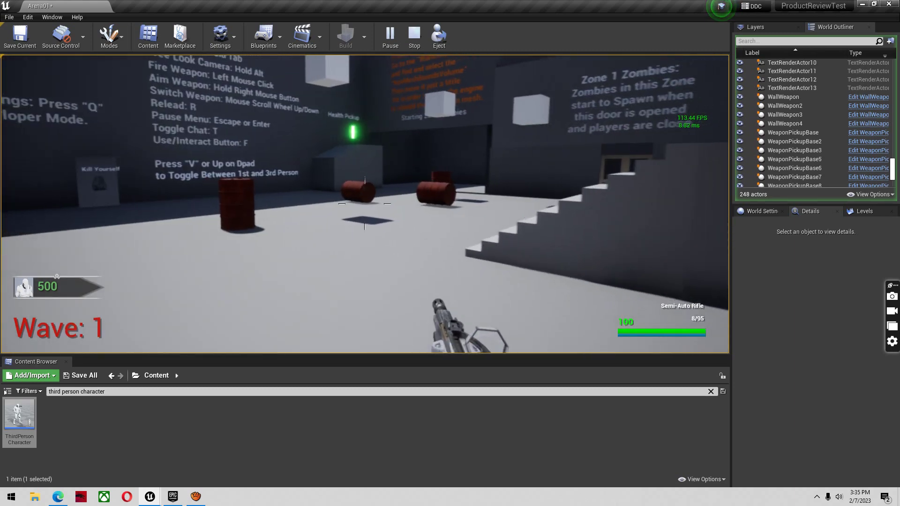
left_click(365, 204)
key("s")
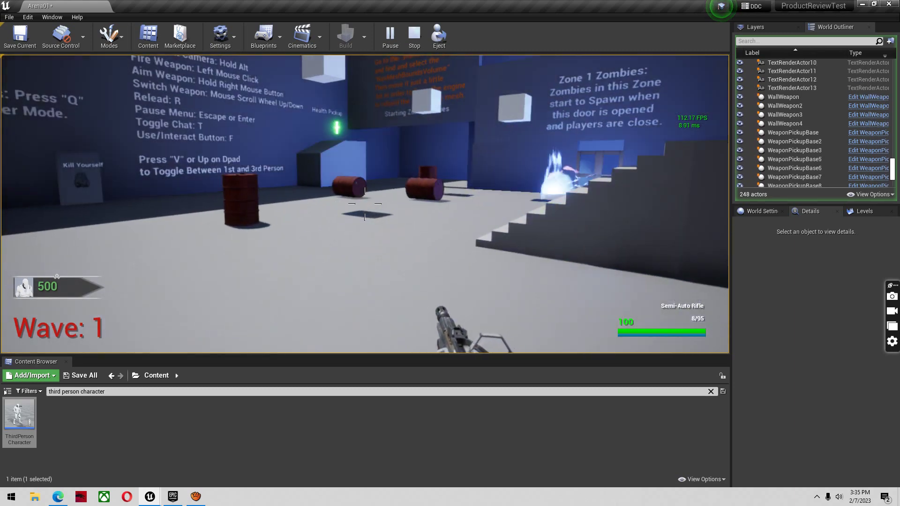
key("s")
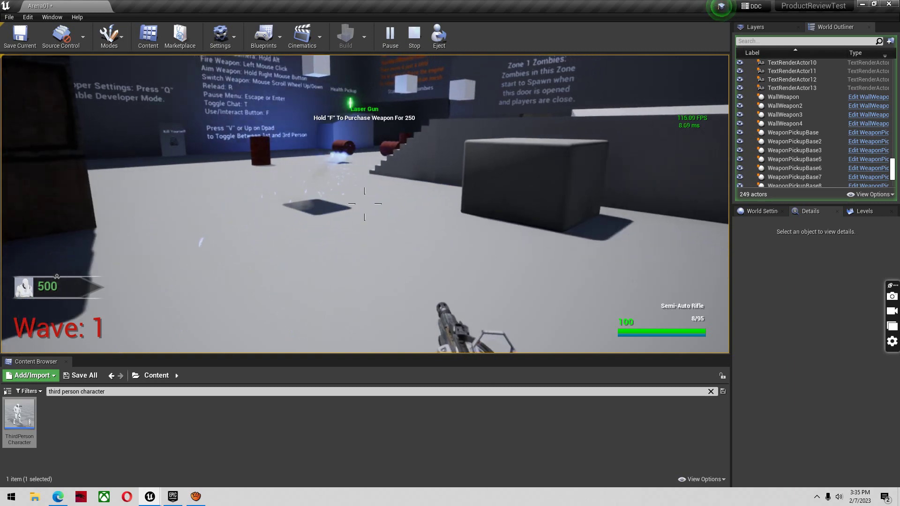
Advance past the gathered zombies while throwing more grenades toward the tipped barrels and the far end of the arena
key("w")
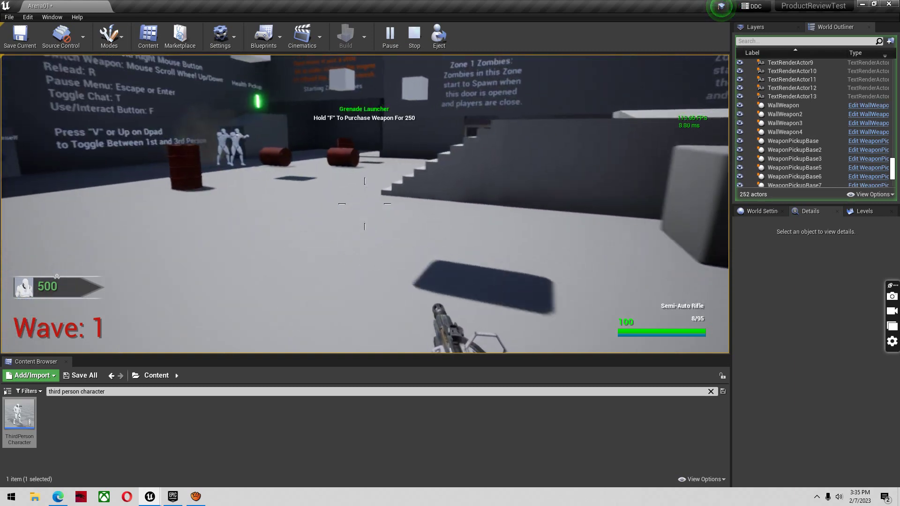
left_click(365, 204)
key("a")
key("w")
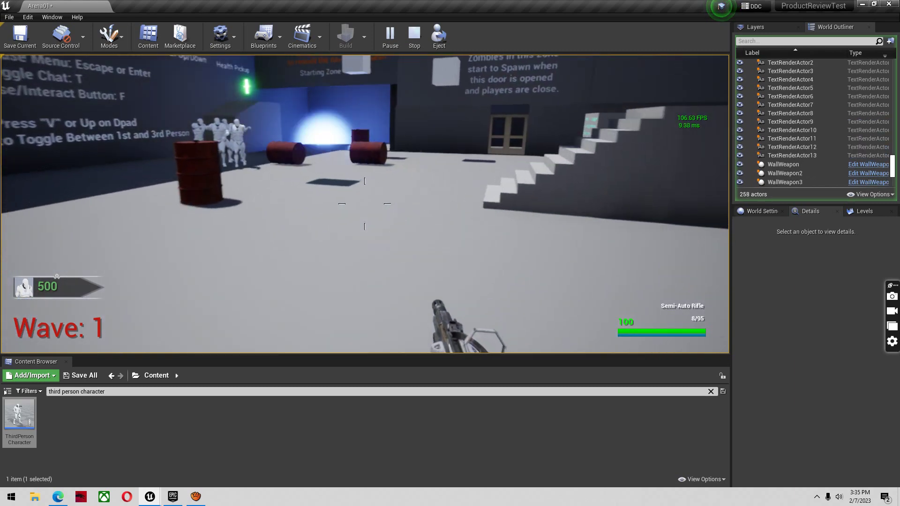
key("d")
left_click(365, 203)
key("w")
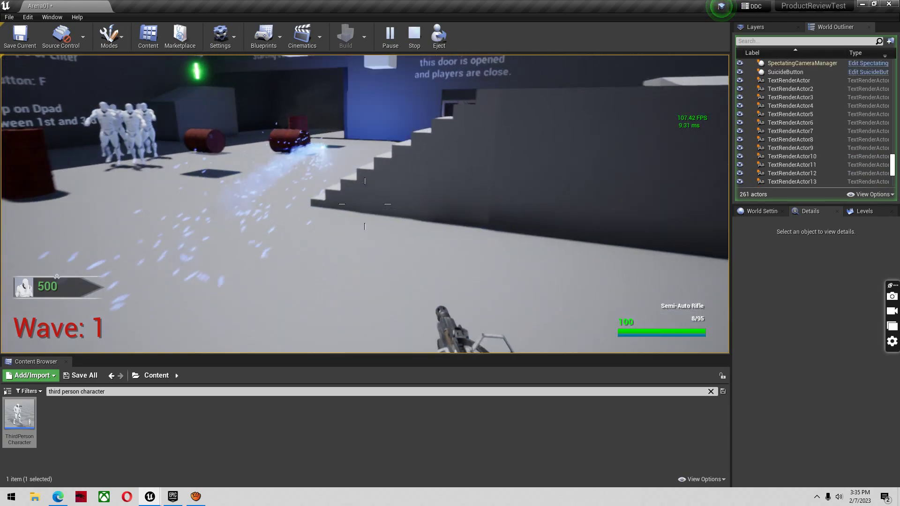
End the play session and delete three of the red explosive barrels from the arena floor, keeping one
key("Escape")
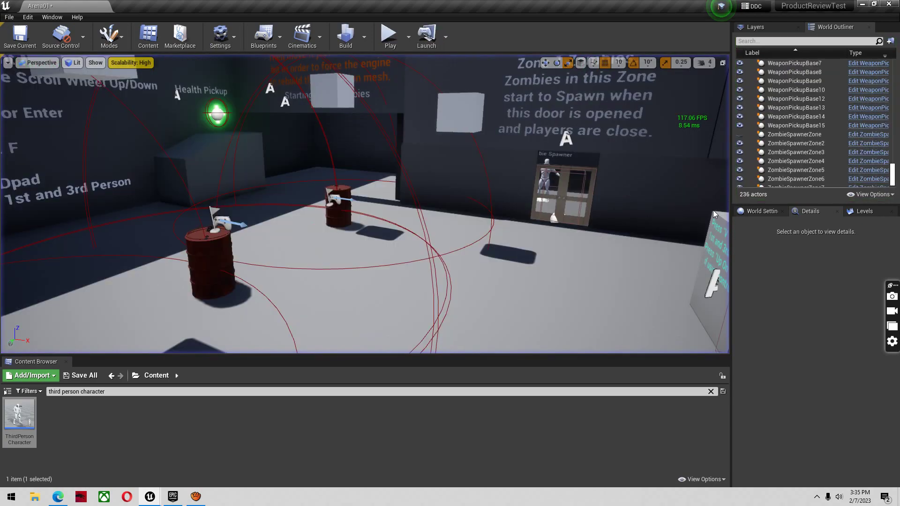
key("s")
key("d")
right_click_drag(364, 203, 333, 189)
left_click(190, 209)
key("Delete")
left_click(357, 187)
key("Delete")
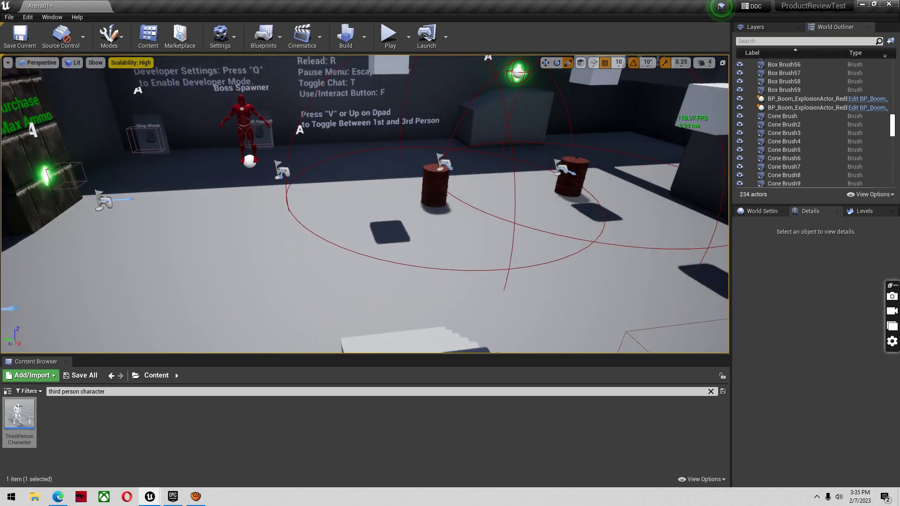
left_click(435, 189)
key("Delete")
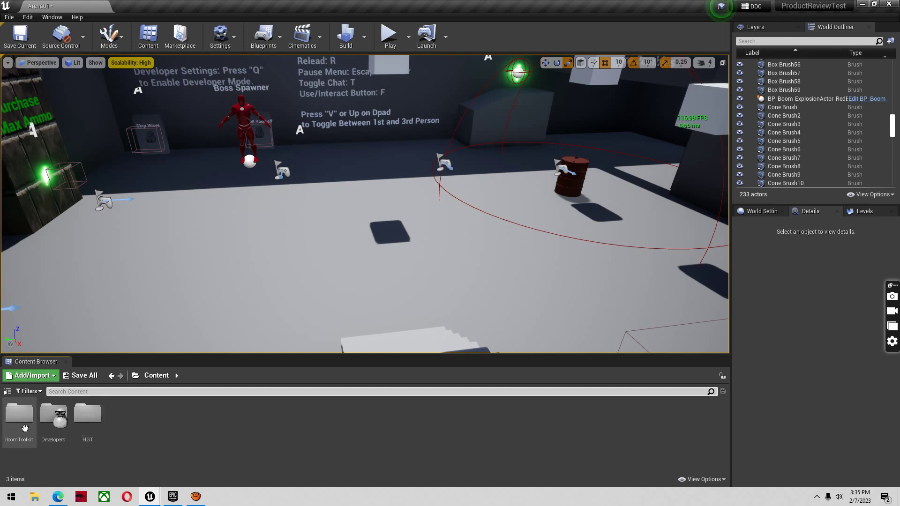
Place BP_Boom_ExplosionActor_GasGrenade from BoomToolkit/Blueprints/Examples/ExplosionActors on the open arena floor in front of the Boss Spawner
double_click(24, 428)
double_click(54, 434)
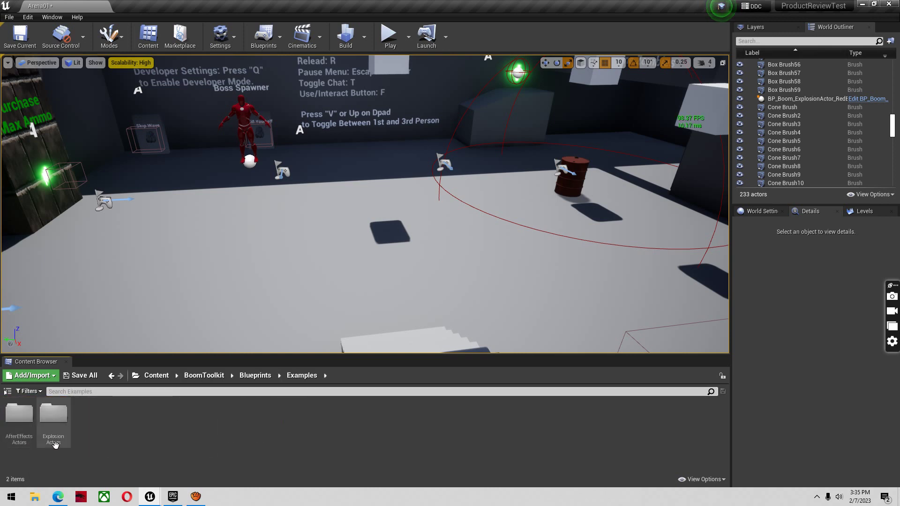
double_click(55, 443)
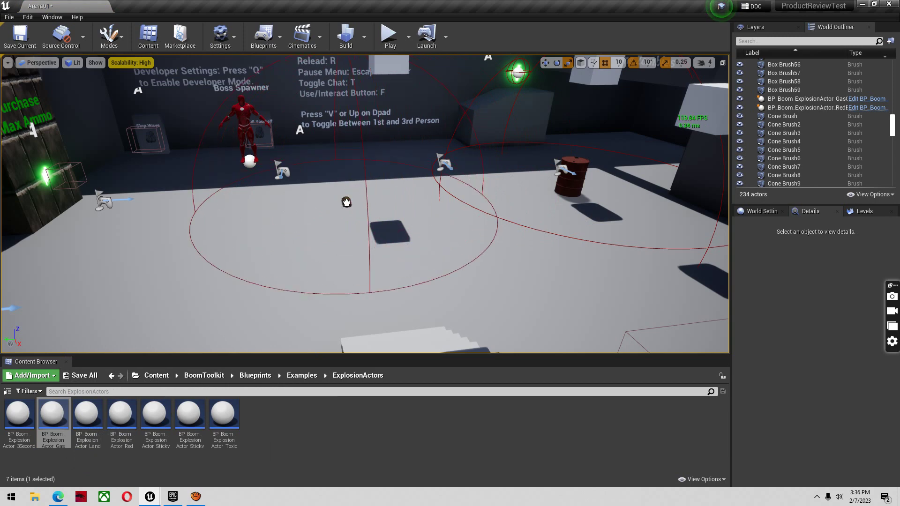
left_click_drag(347, 202, 345, 201)
Play the level to test the placed gas grenade, walk toward its cloud, and end the session
left_click(389, 35)
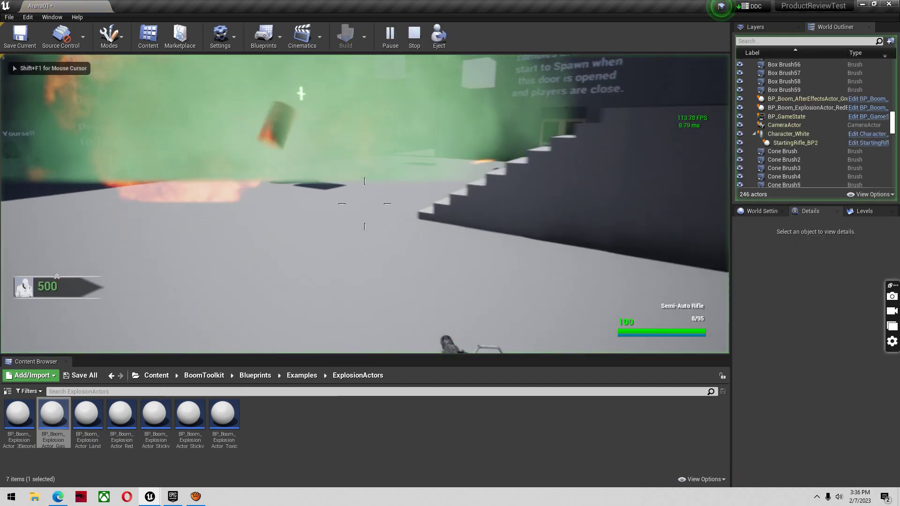
key("w")
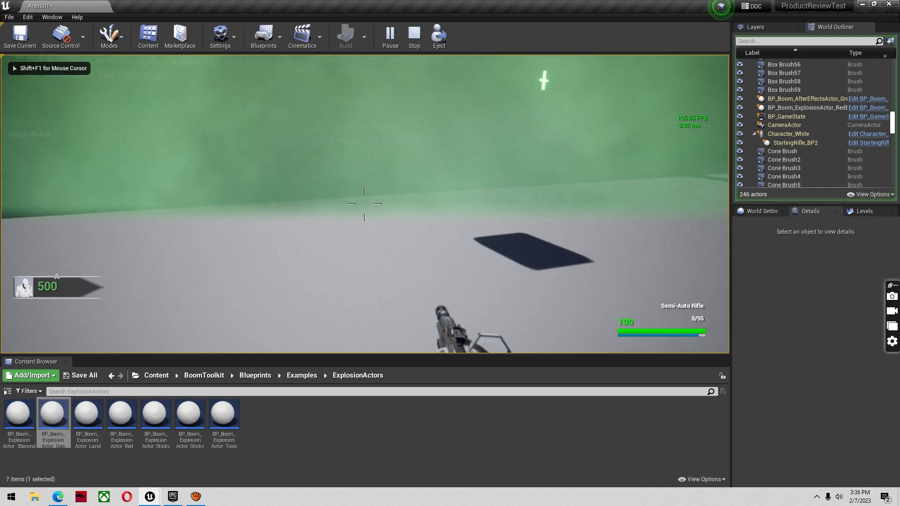
key("Escape")
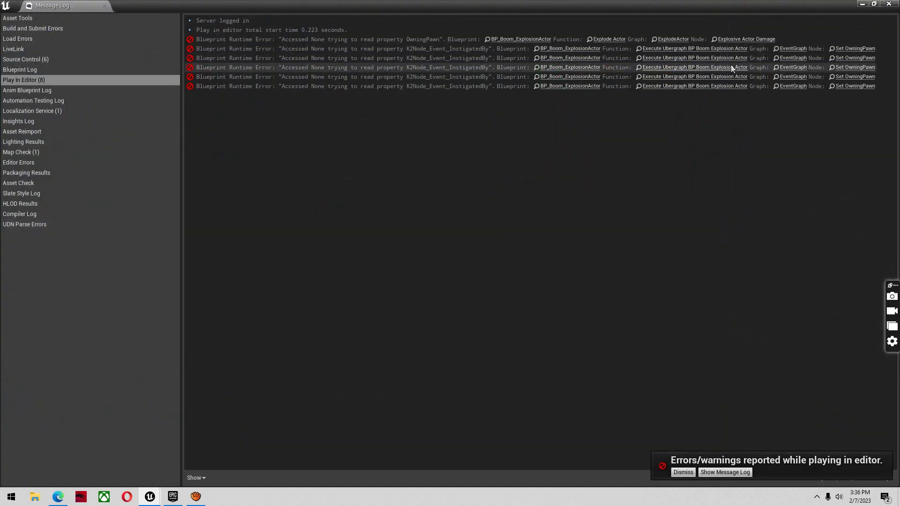
Inspect the Set OwningPawn node behind the reported BP_Boom_ExplosionActor runtime error, and close the message log and error notification
left_click(853, 48)
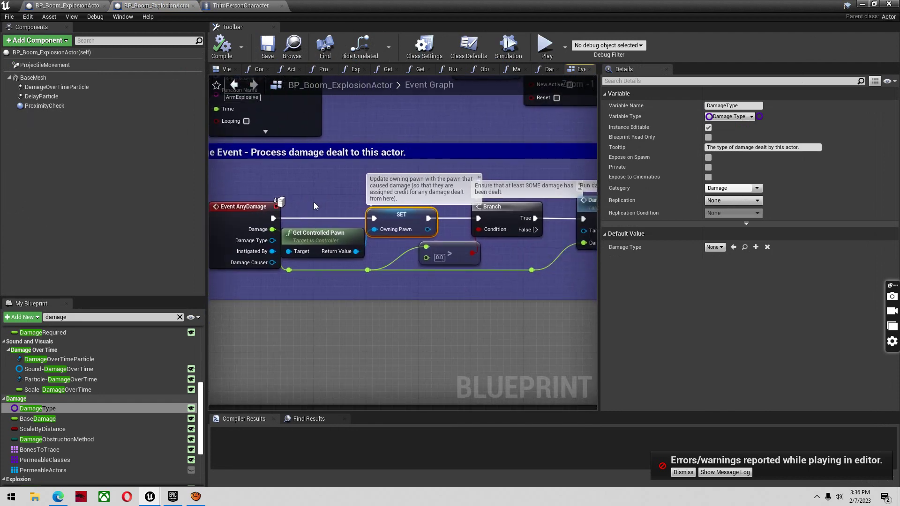
right_click_drag(314, 203, 336, 203)
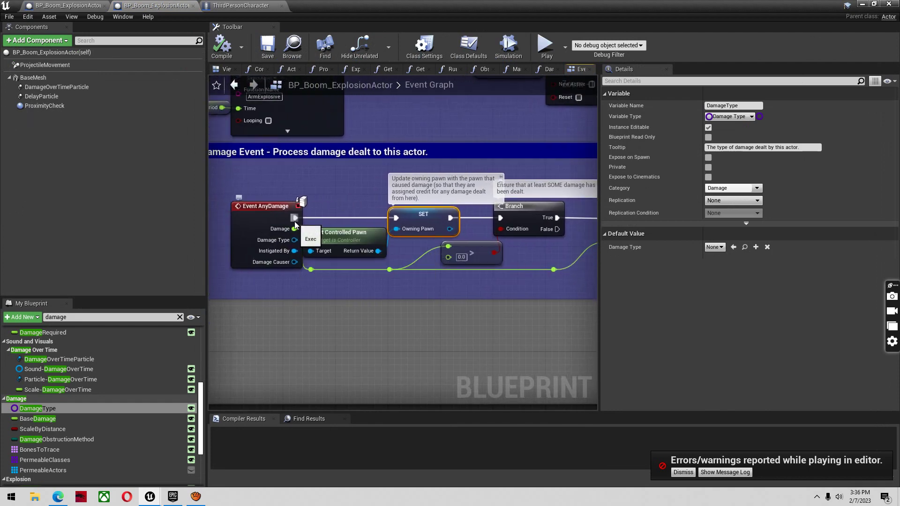
right_click_drag(295, 225, 254, 225)
left_click(860, 4)
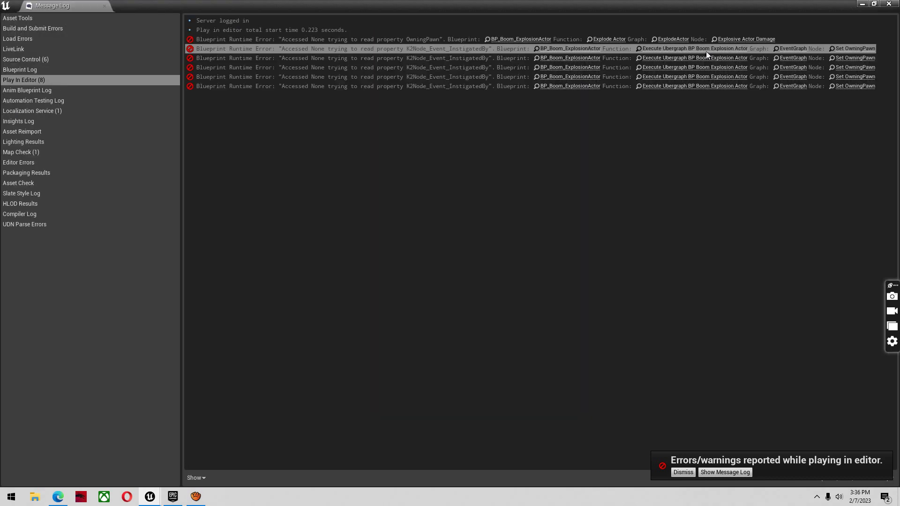
left_click(889, 4)
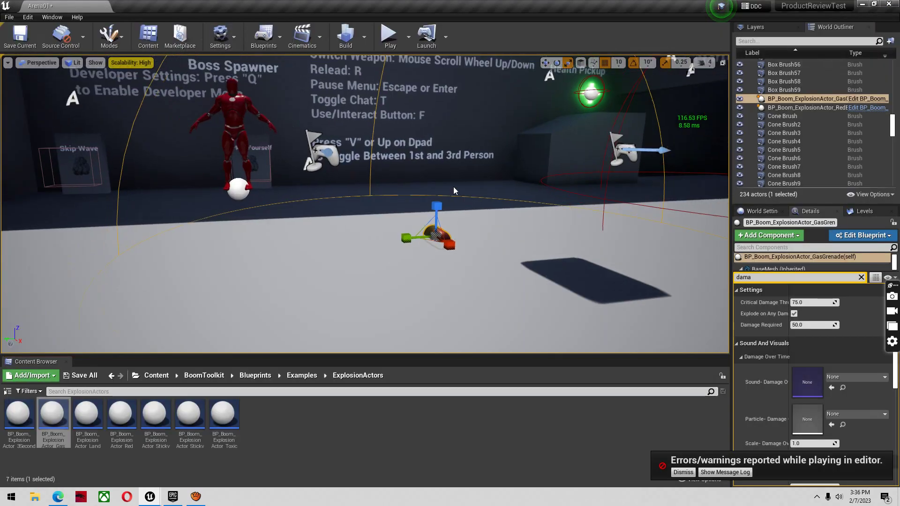
left_click(683, 473)
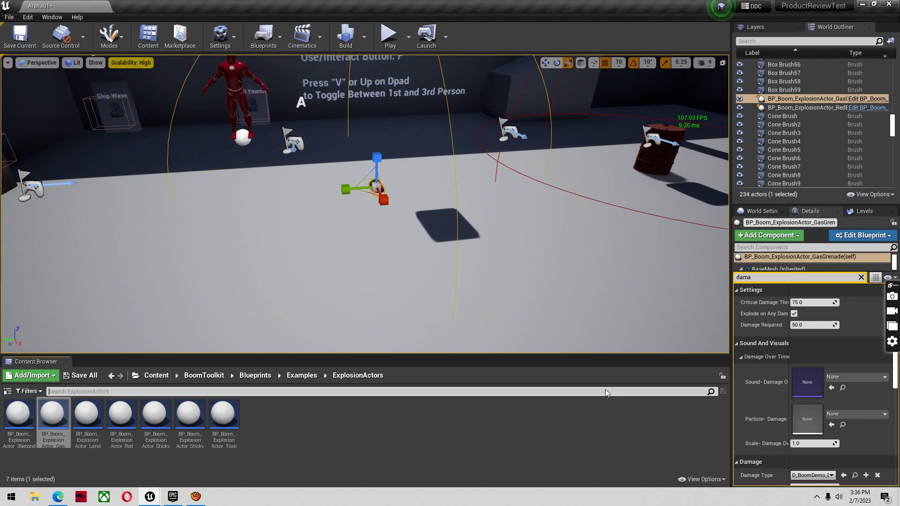
In the ThirdPersonCharacter event graph, set the grenade SpawnActor node's class to BP_Boom_ExplosionActor_GasGrenade
mouse_move(516, 281)
right_mouse_down()
mouse_move(530, 263)
mouse_move(532, 271)
mouse_move(492, 267)
mouse_move(511, 270)
right_mouse_up()
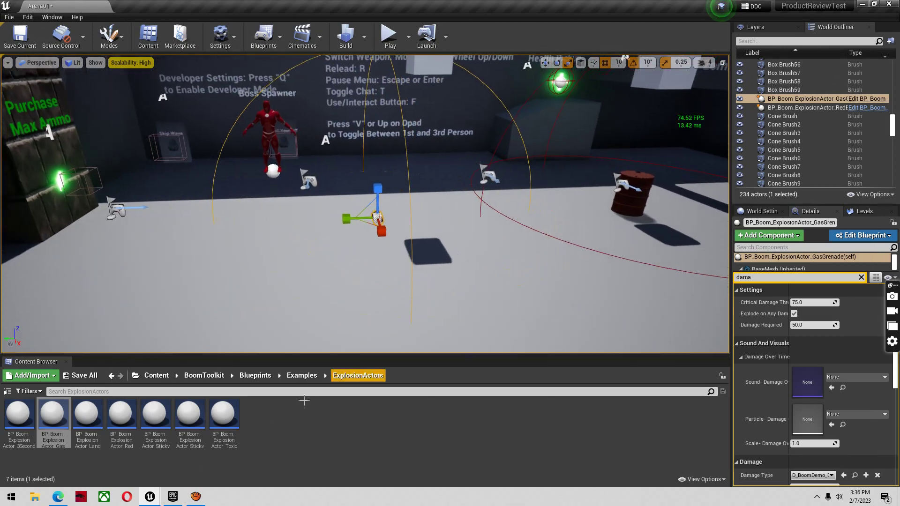
left_click(58, 434)
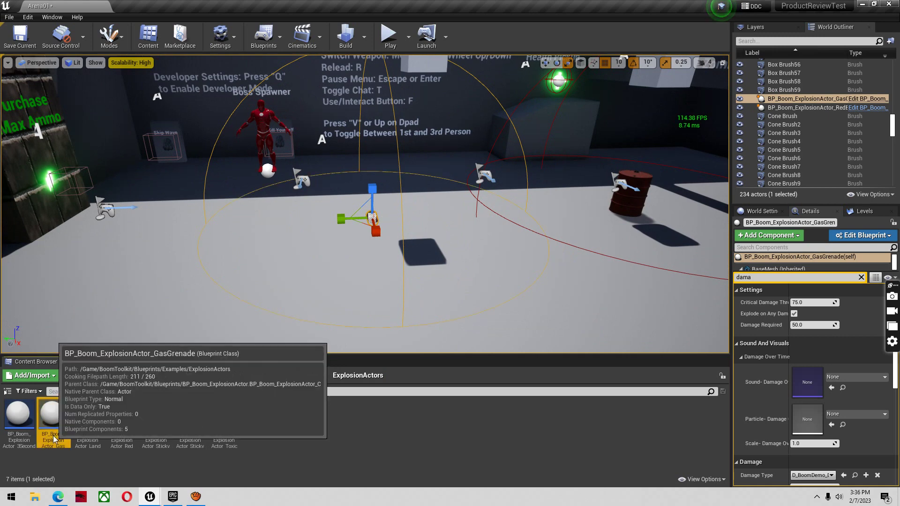
left_click(151, 497)
left_click(208, 455)
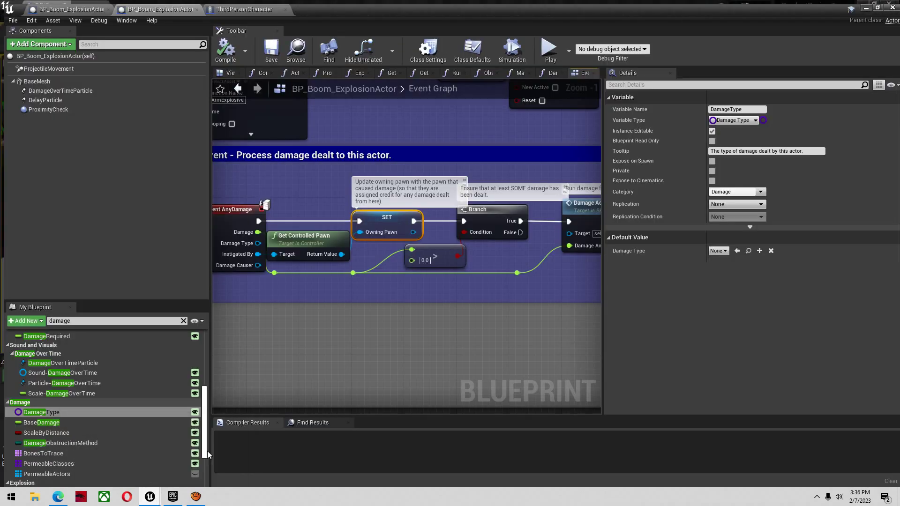
left_click(260, 3)
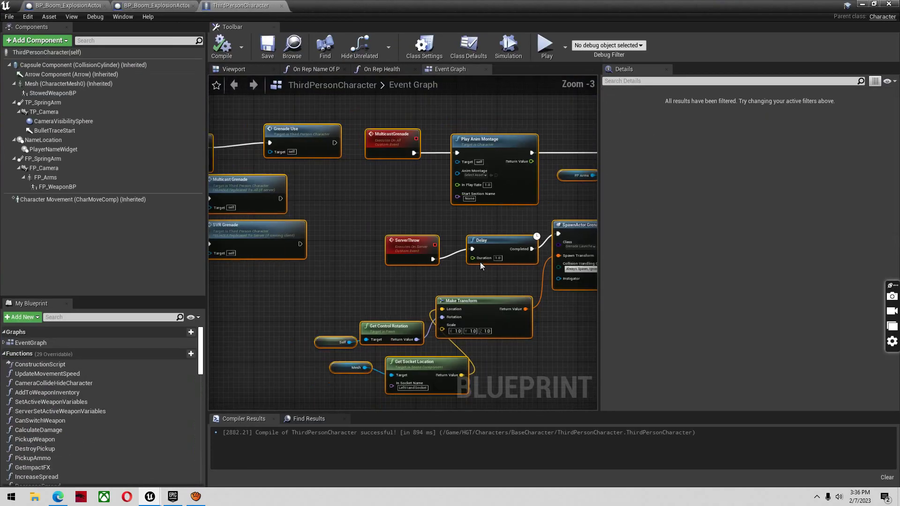
right_click_drag(387, 250, 176, 200)
right_click_drag(469, 245, 393, 216)
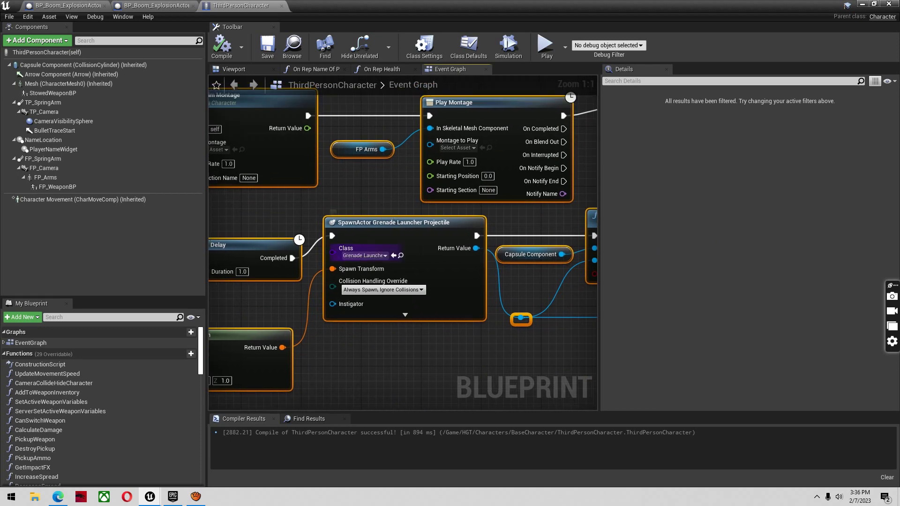
left_click(394, 255)
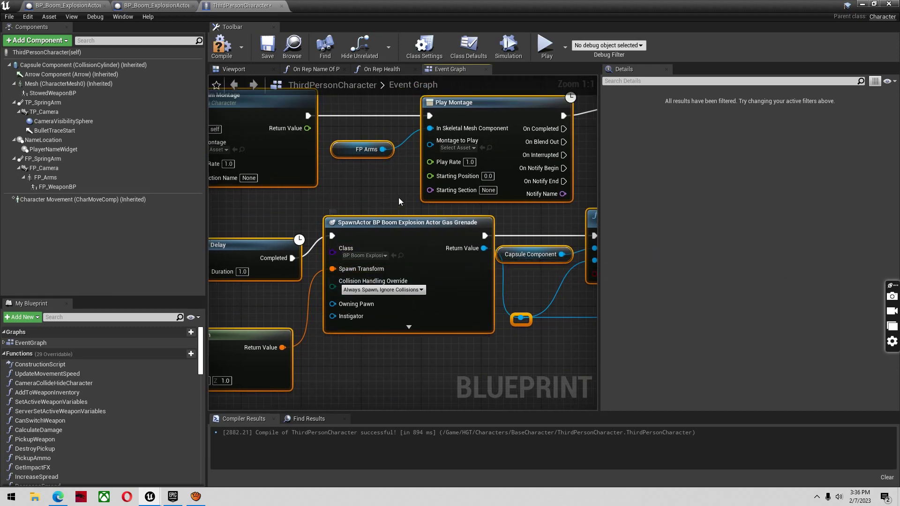
Check the Projectile Info node at the end of the grenade logic, and compile and save the ThirdPersonCharacter blueprint
scroll(398, 199, "down", 2)
right_click_drag(399, 204, 57, 249)
right_click_drag(448, 278, 447, 236)
scroll(445, 236, "up", 2)
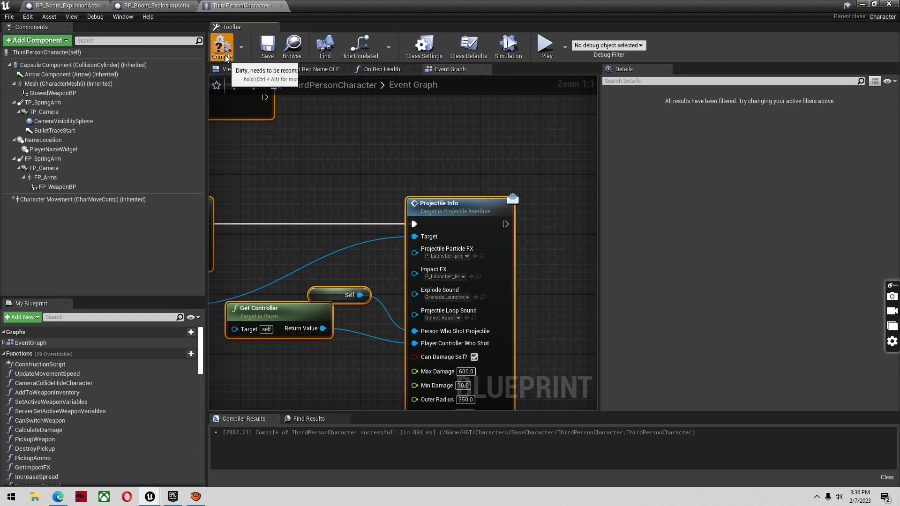
left_click(266, 46)
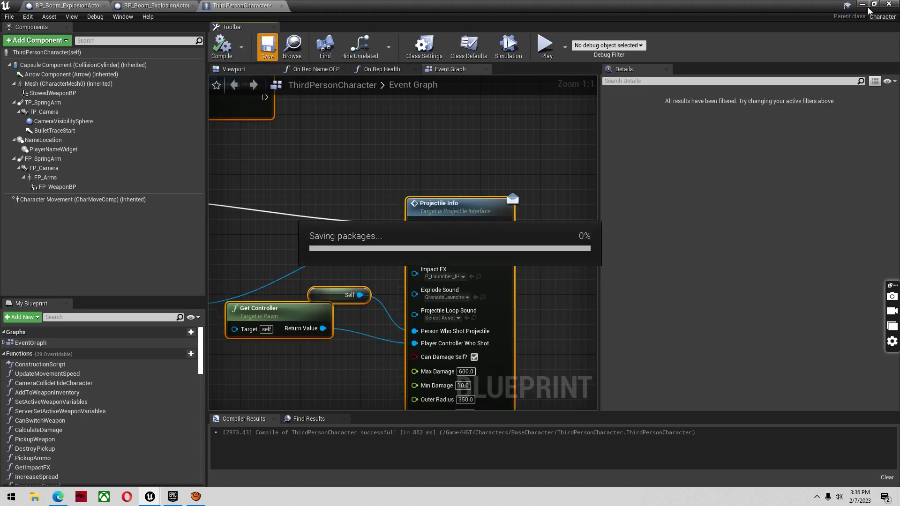
left_click(863, 4)
Start a play session in the arena, sprint around the zone doors, and enter the green gas cloud
left_click(390, 41)
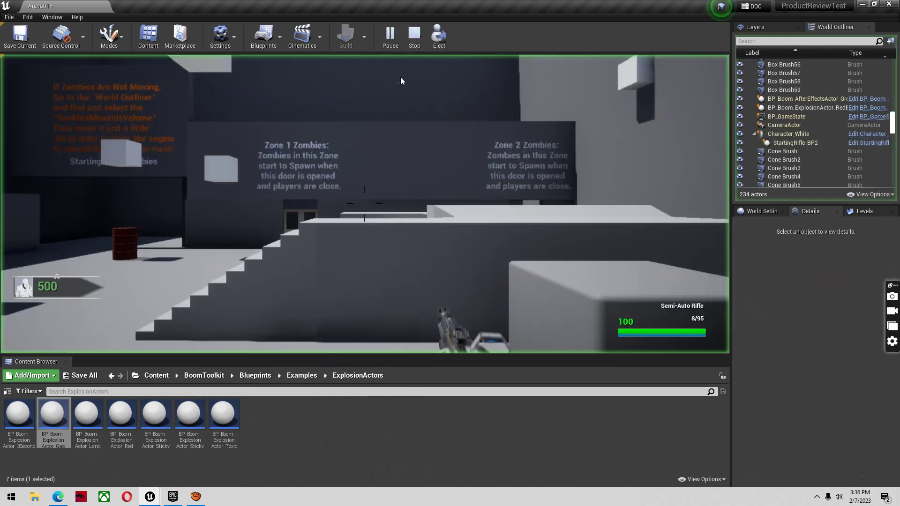
left_click(401, 81)
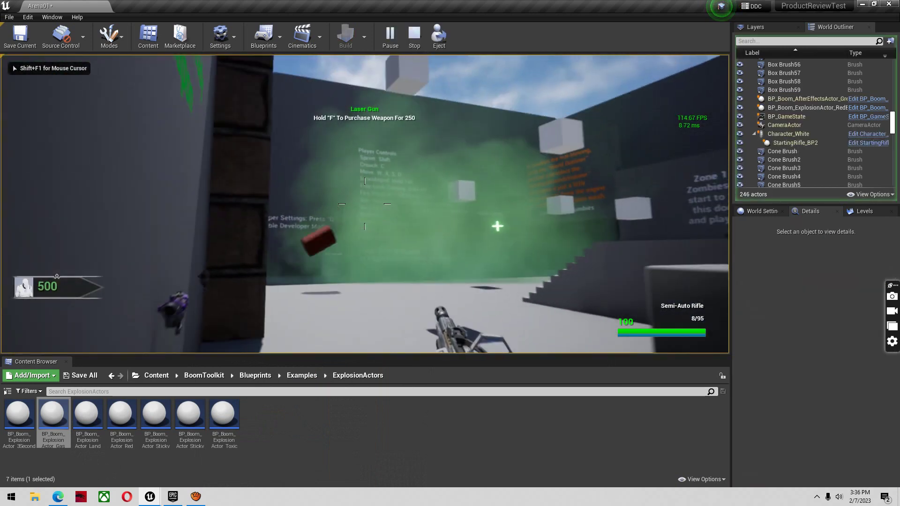
key("shift+w")
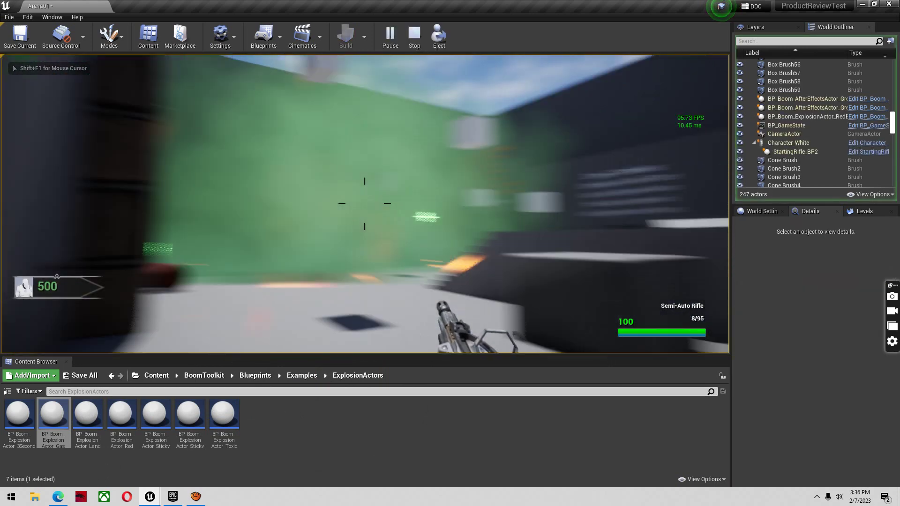
key("shift+w")
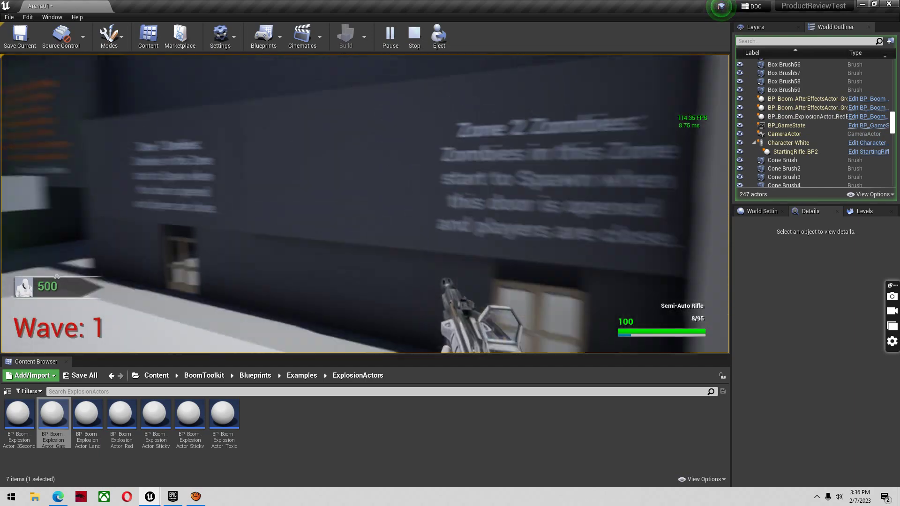
key("w")
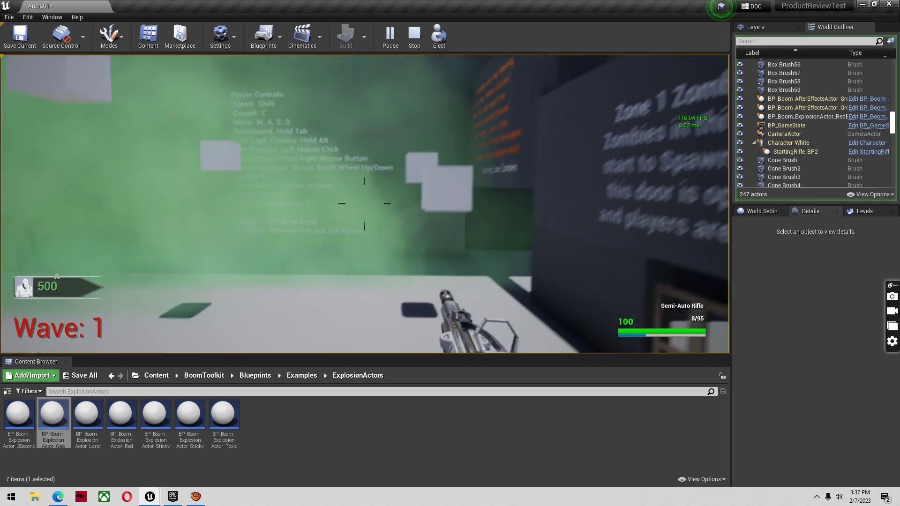
key("w")
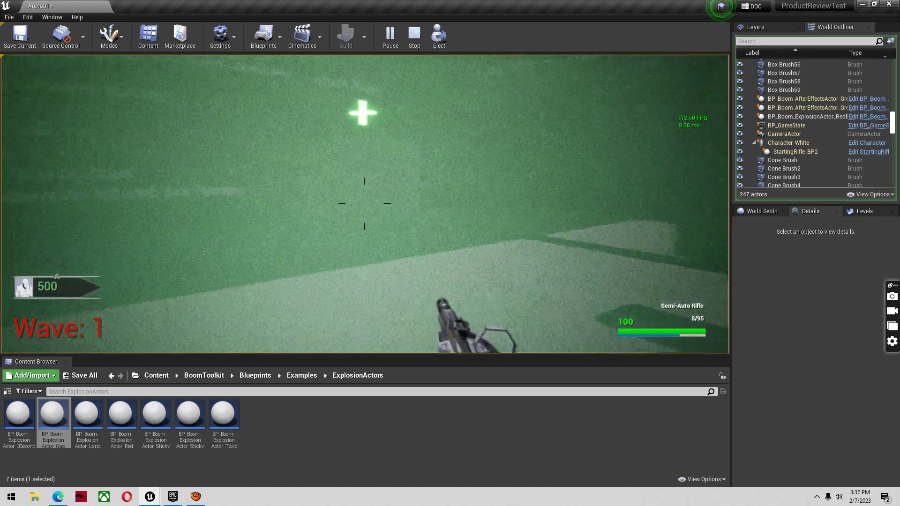
Move around and out of the gas cloud, turn back to face the zombies, and test an explosion in front of them
key("s")
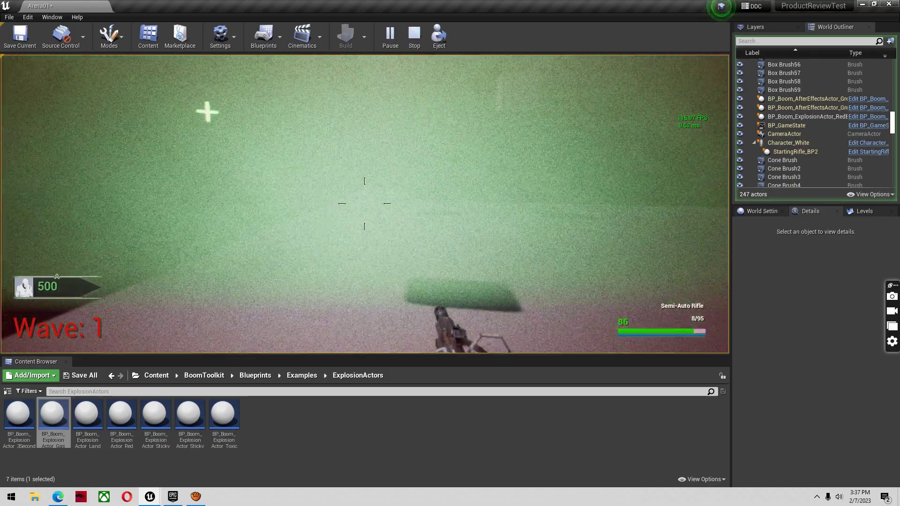
key("w")
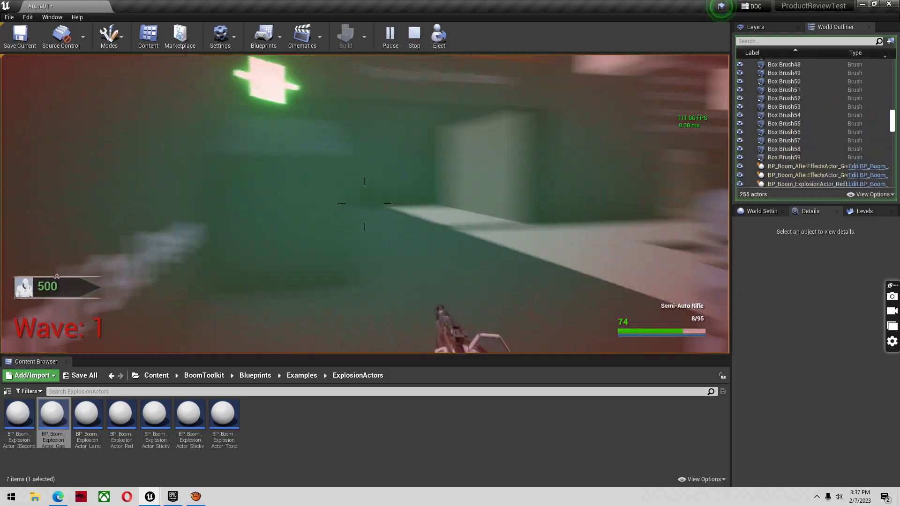
key("shift+w")
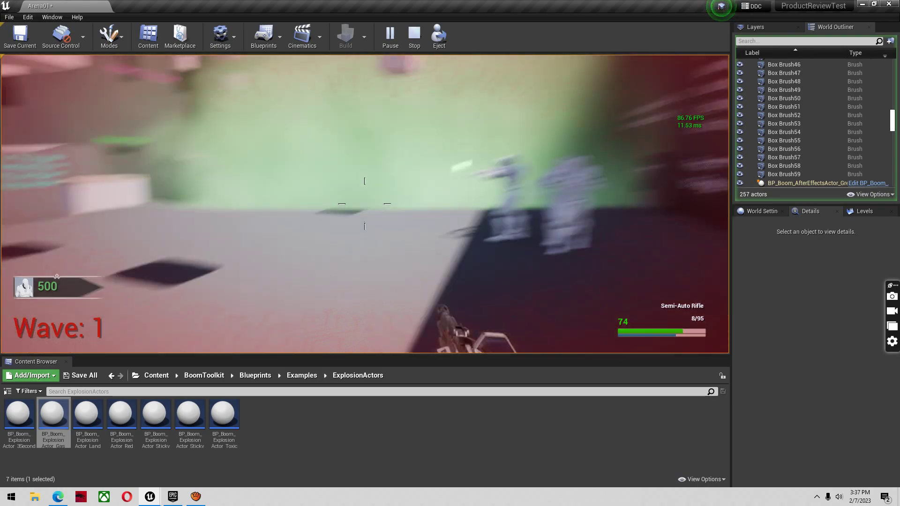
key("s")
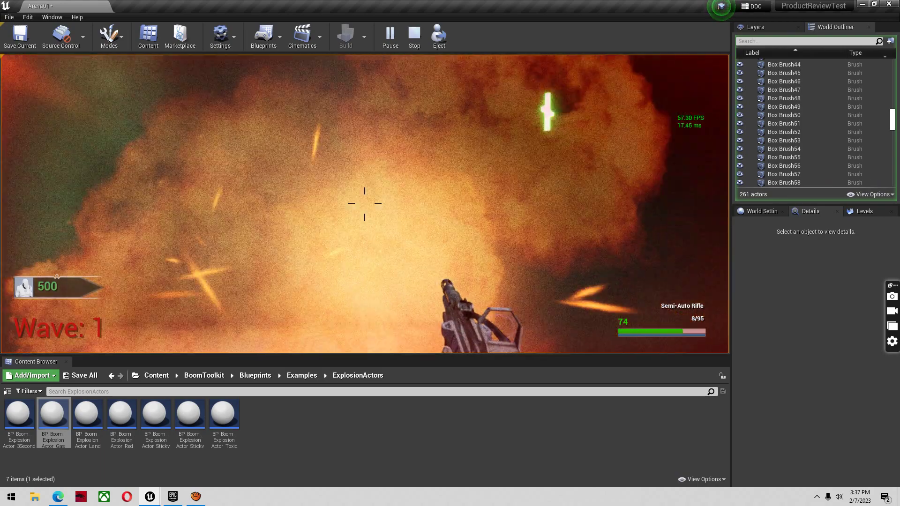
key("w")
key("s")
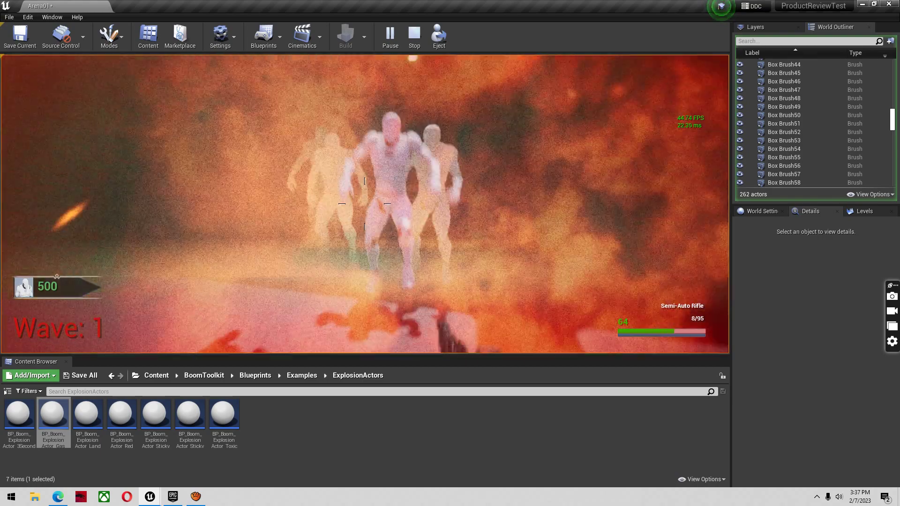
Back away from the approaching zombies while repeatedly throwing gas grenades at them
key("s")
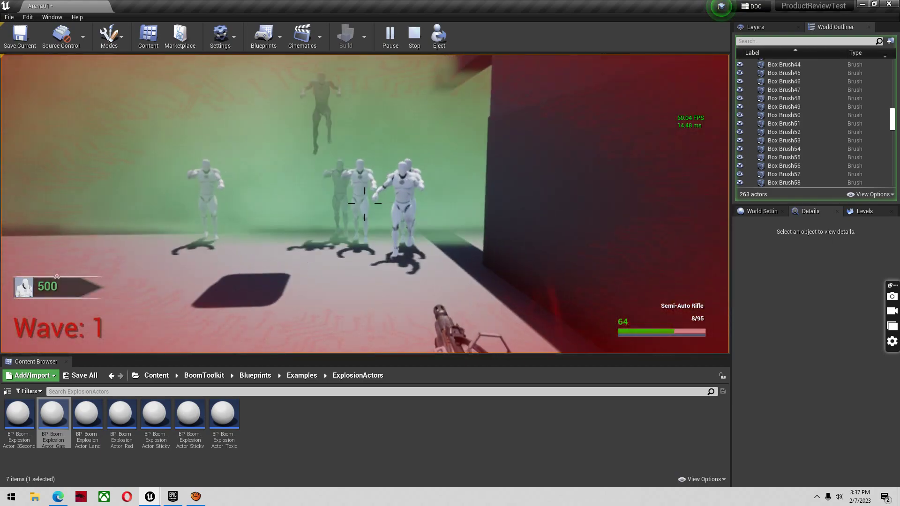
key("g")
key("s")
key("g")
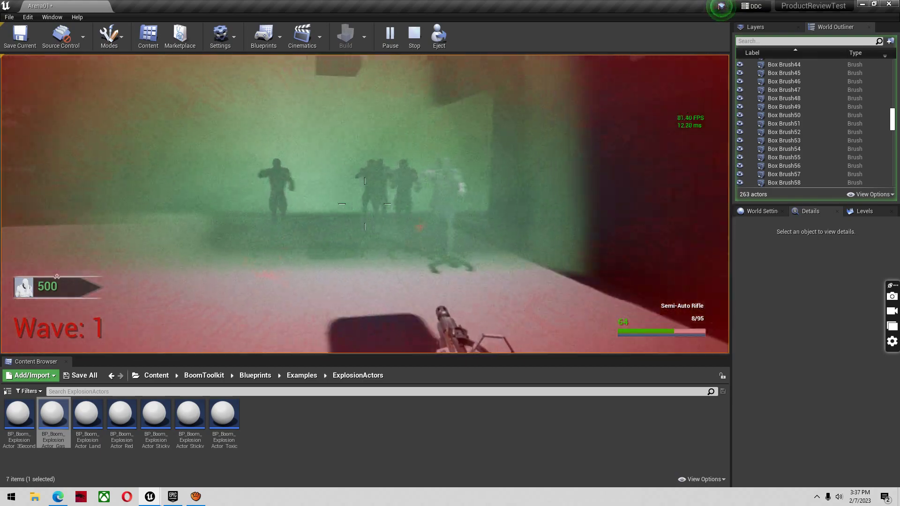
key("s")
key("g")
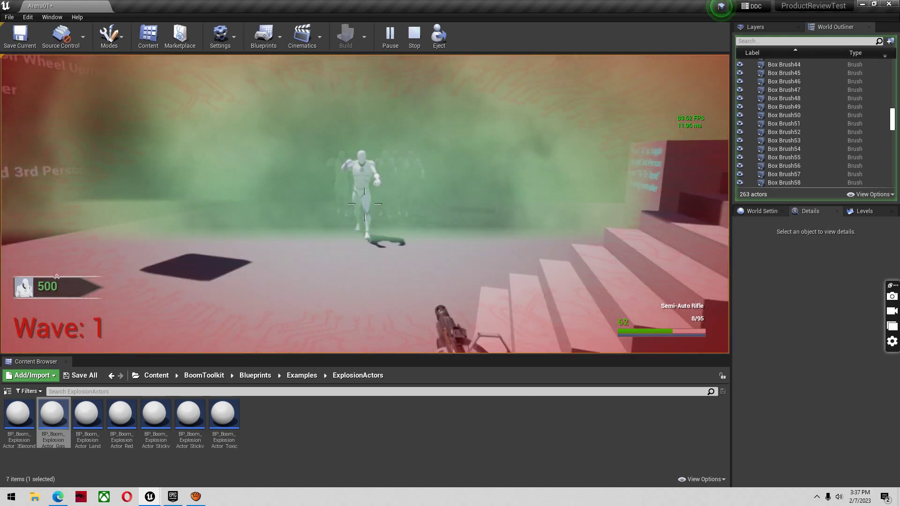
Stop the play session and dismiss the notification about errors reported while playing
key("Escape")
left_click(889, 4)
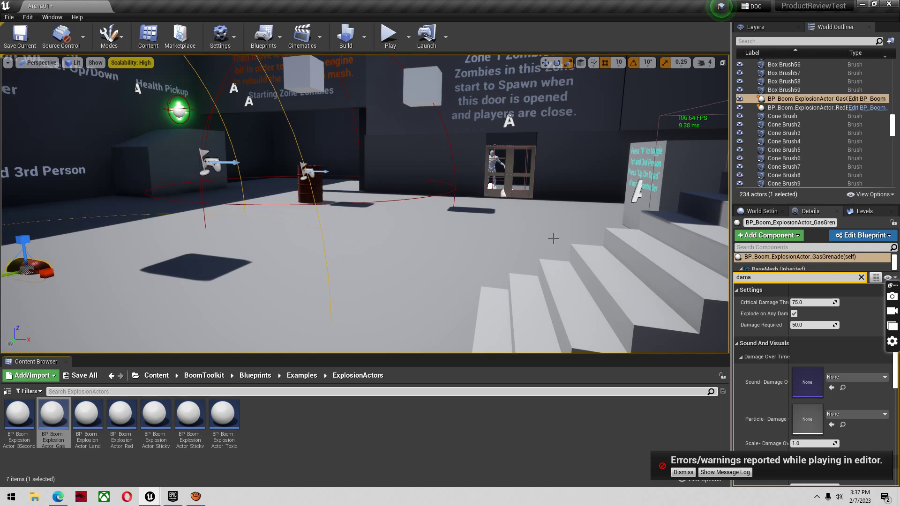
right_click_drag(472, 216, 416, 210)
left_click(684, 473)
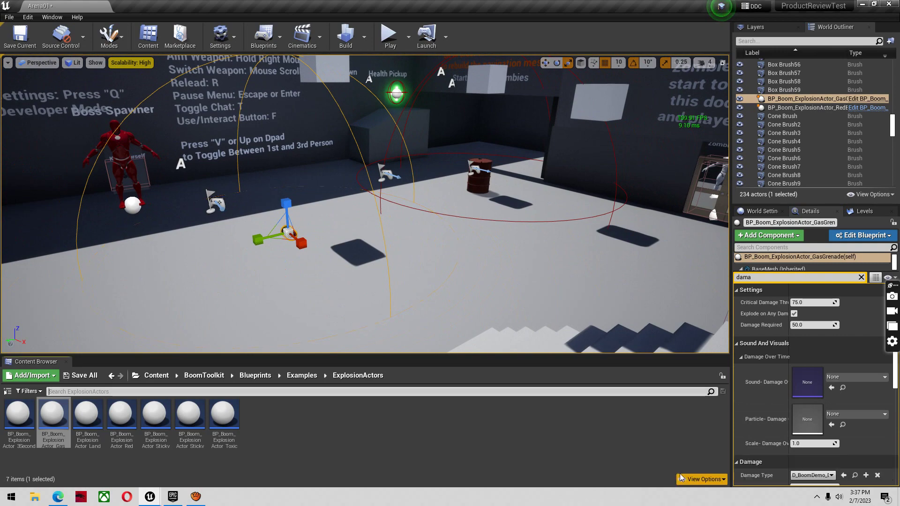
Use the Move tool to raise the selected gas grenade slightly above the arena floor
right_click_drag(436, 261, 413, 255)
key("w")
left_click_drag(385, 204, 384, 192)
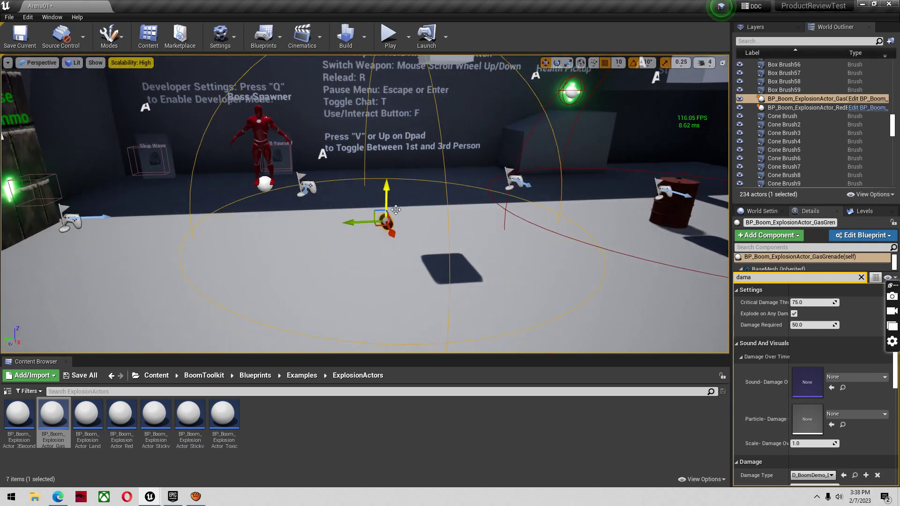
right_click_drag(385, 192, 423, 197)
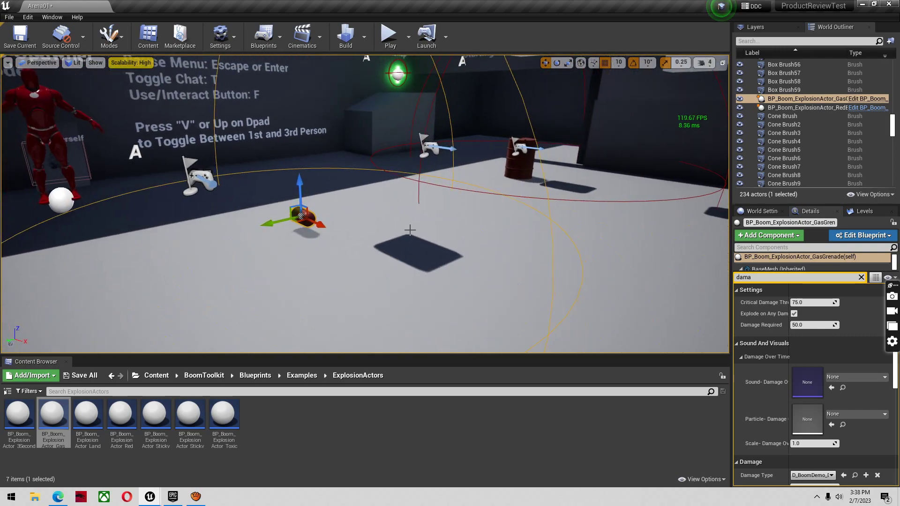
right_click_drag(332, 260, 365, 262)
right_click_drag(368, 226, 369, 225)
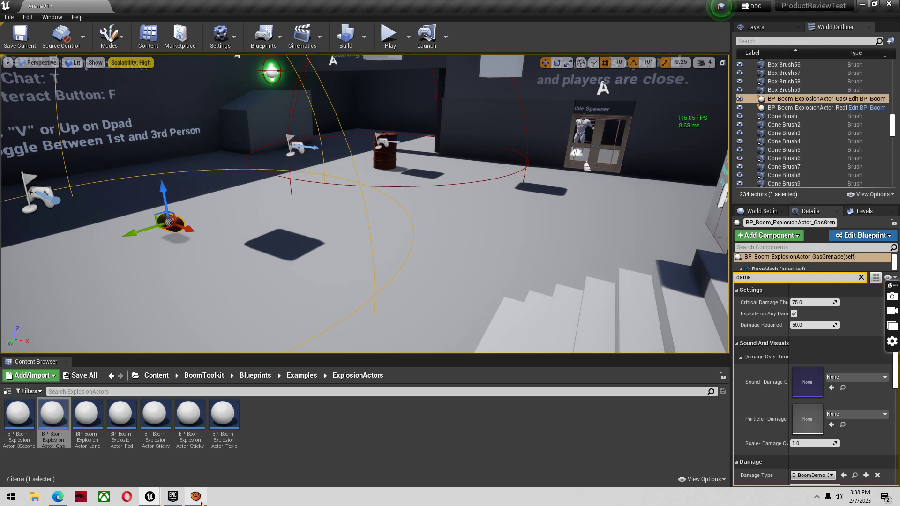
mouse_move(200, 502)
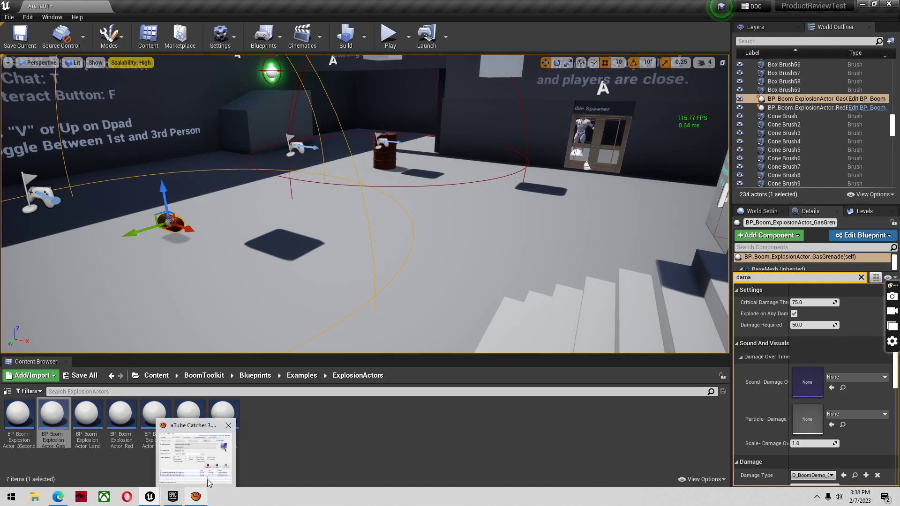